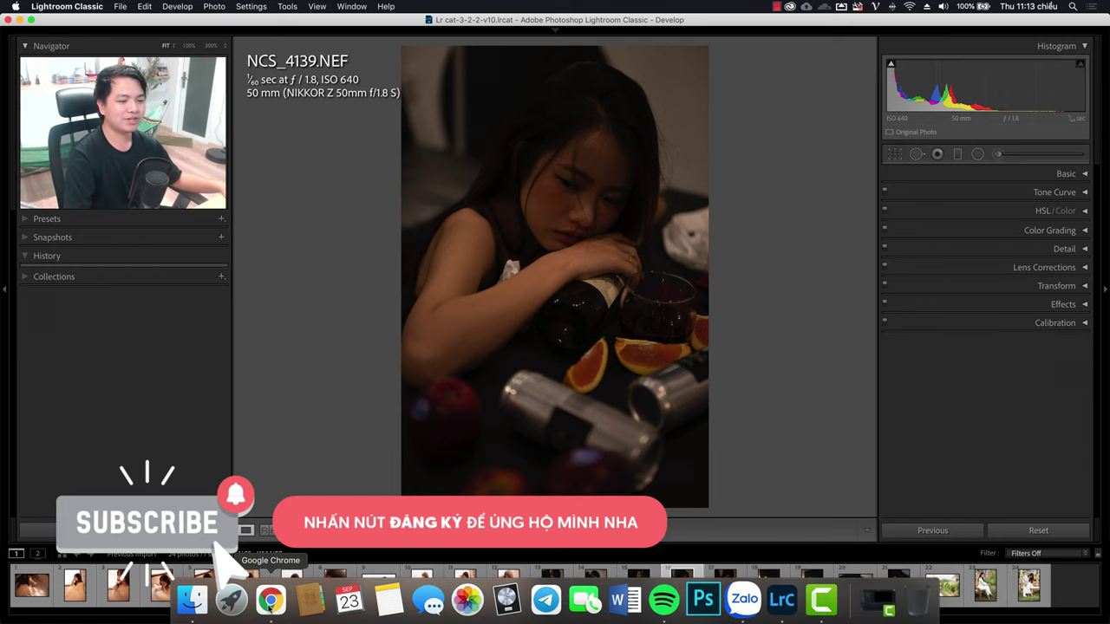
- Bring up the Pancake reference chat in Chrome and start a new browser tab
{"action": "left_click", "coordinate": [271, 605]}
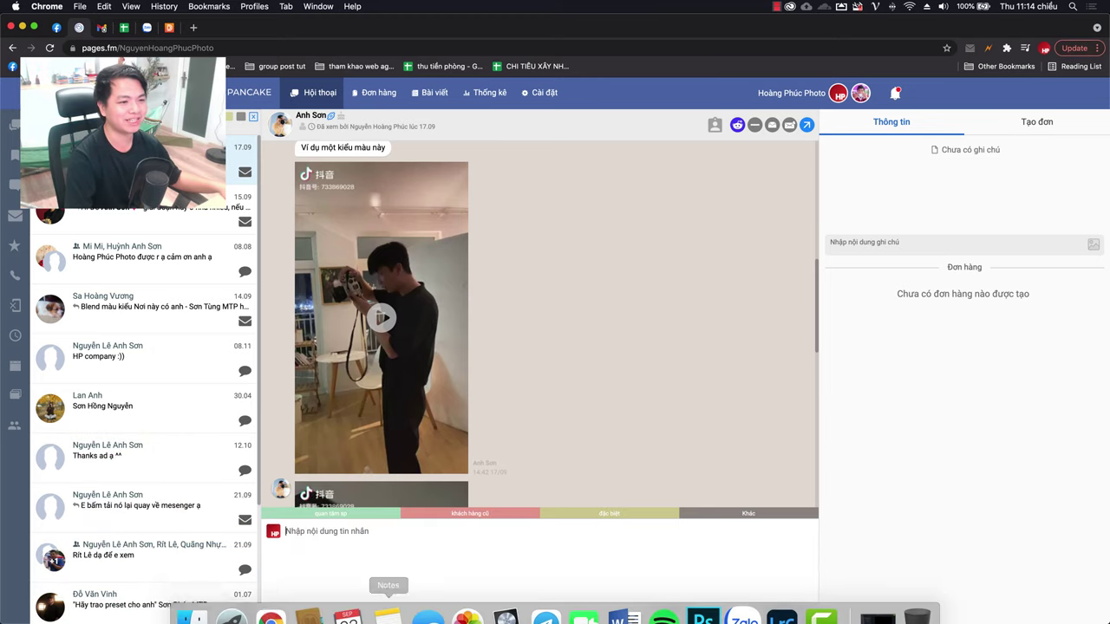
{"action": "left_click", "coordinate": [193, 28]}
- Load youtube.com and open your own channel's Videos list of uploaded Photoshop tutorials
{"action": "type", "text": "youtube.com"}
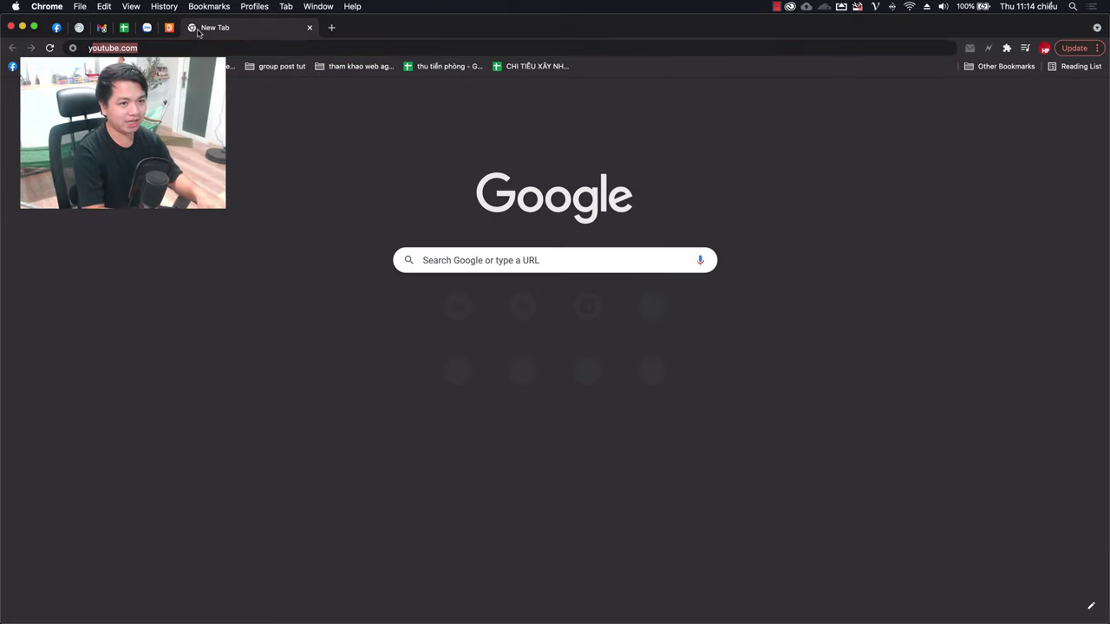
{"action": "key", "text": "Return"}
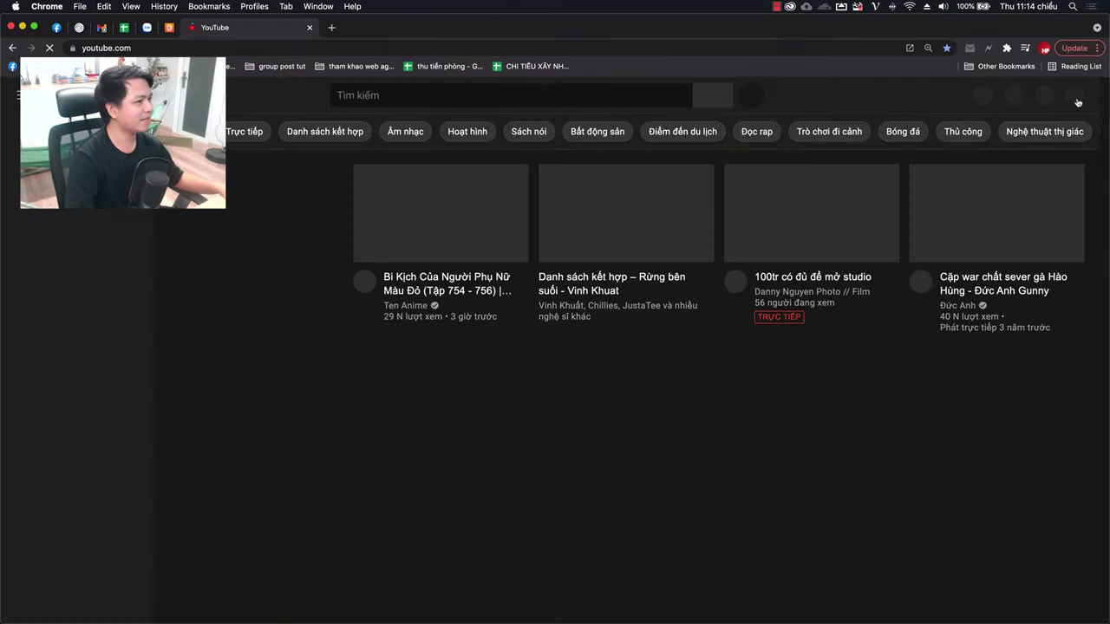
{"action": "left_click", "coordinate": [1072, 97]}
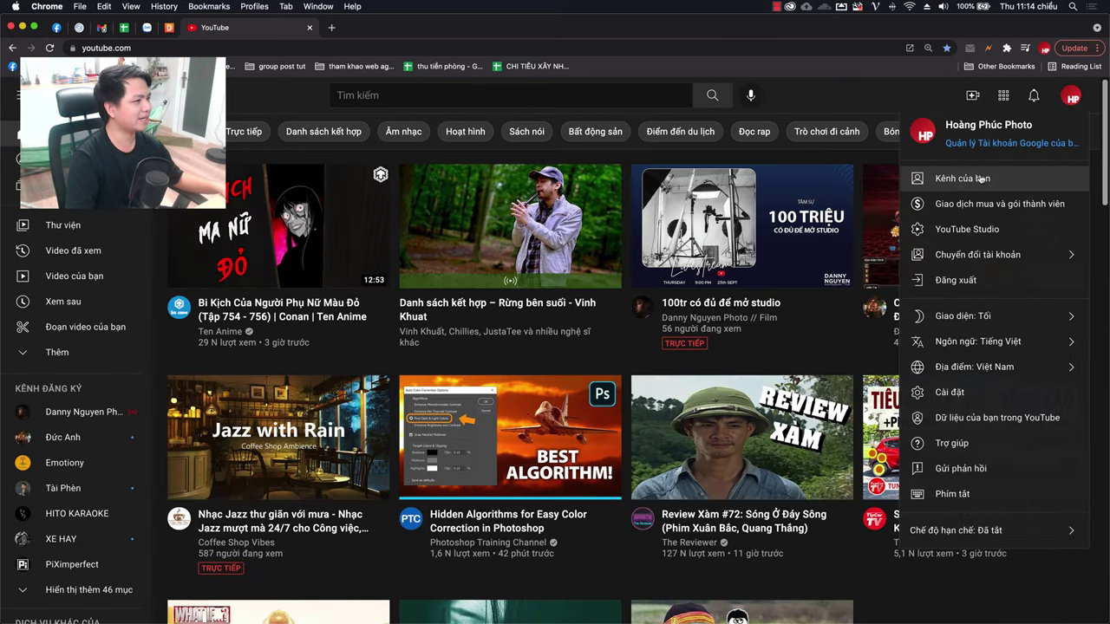
{"action": "left_click", "coordinate": [955, 179]}
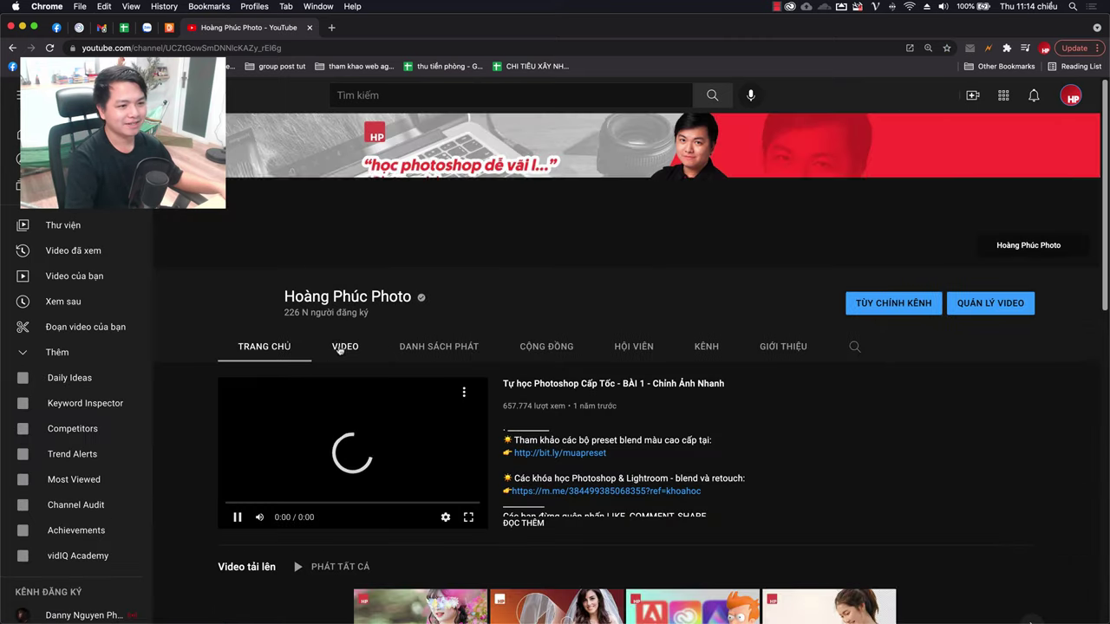
{"action": "left_click", "coordinate": [331, 352]}
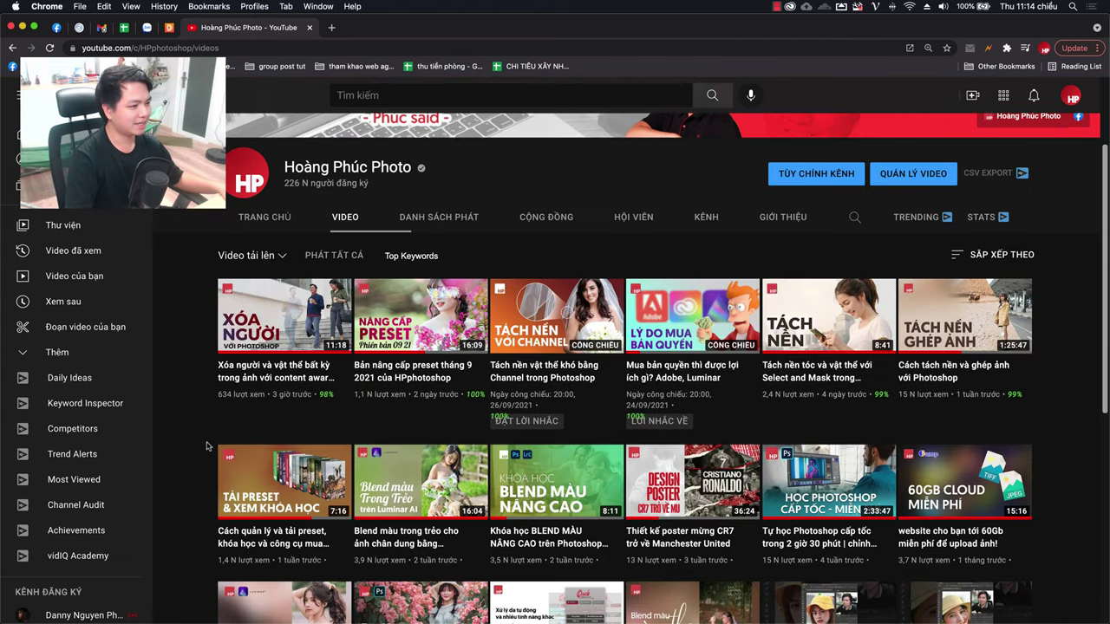
{"action": "scroll", "coordinate": [438, 318], "scroll_direction": "down", "scroll_amount": 3}
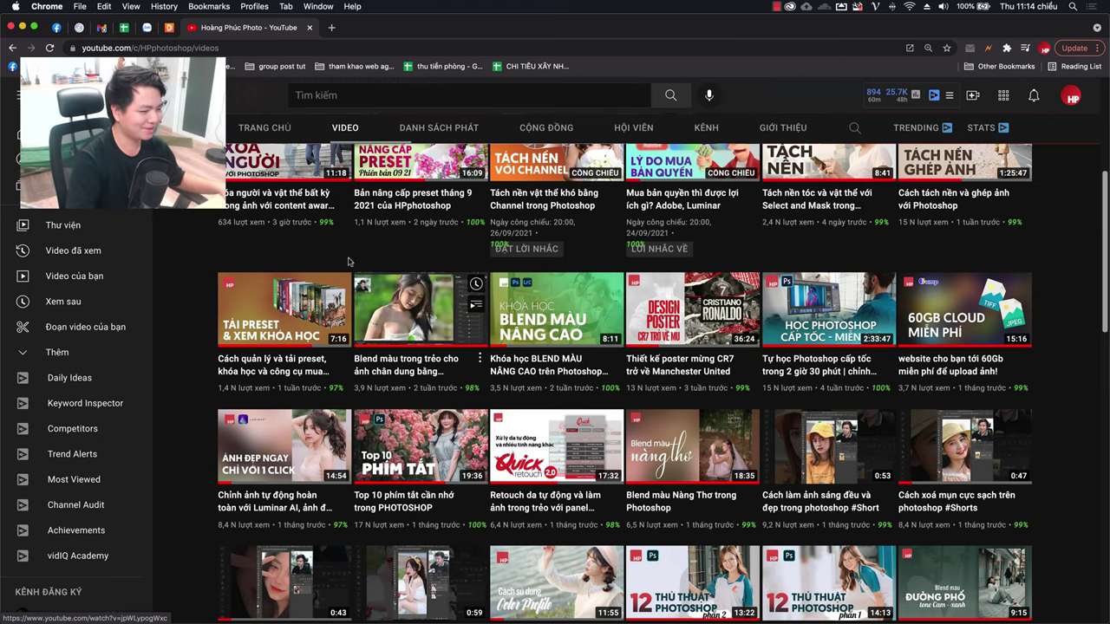
- Return to the pages.fm chat and scroll down through the reference clips
{"action": "left_click", "coordinate": [78, 30]}
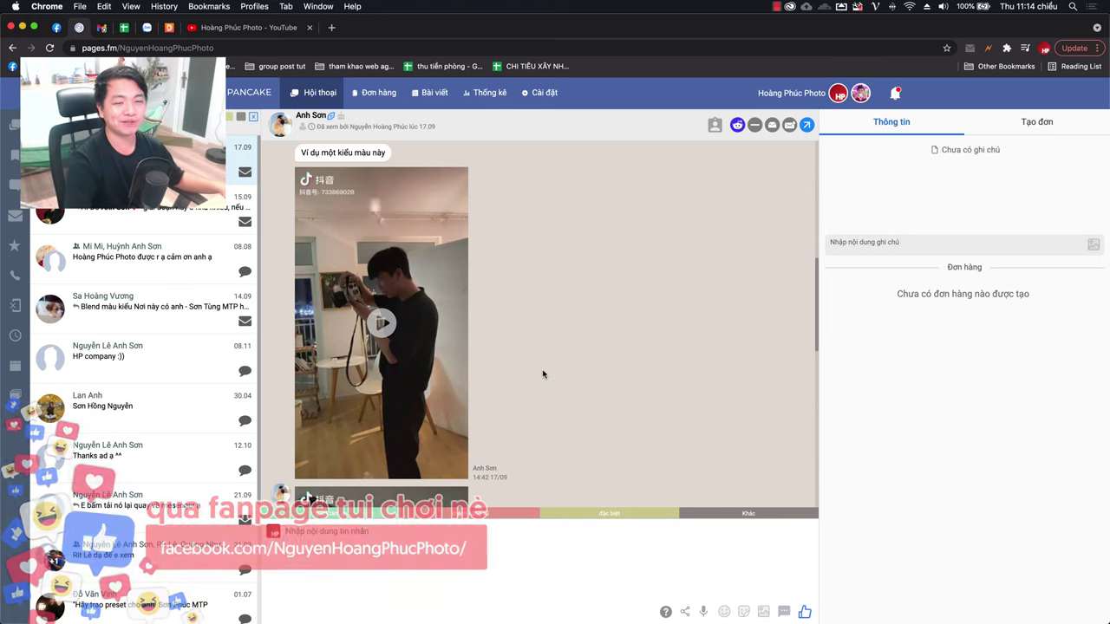
{"action": "scroll", "coordinate": [546, 375], "scroll_direction": "down", "scroll_amount": 1}
{"action": "scroll", "coordinate": [543, 374], "scroll_direction": "down", "scroll_amount": 3}
{"action": "scroll", "coordinate": [543, 374], "scroll_direction": "down", "scroll_amount": 2}
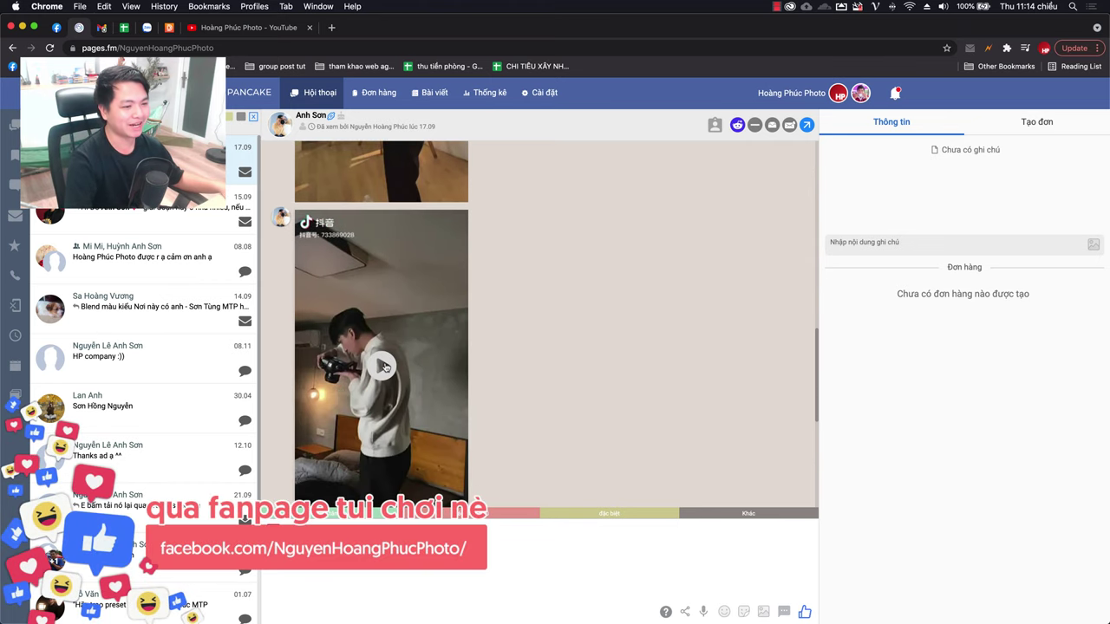
{"action": "scroll", "coordinate": [633, 362], "scroll_direction": "down", "scroll_amount": 1}
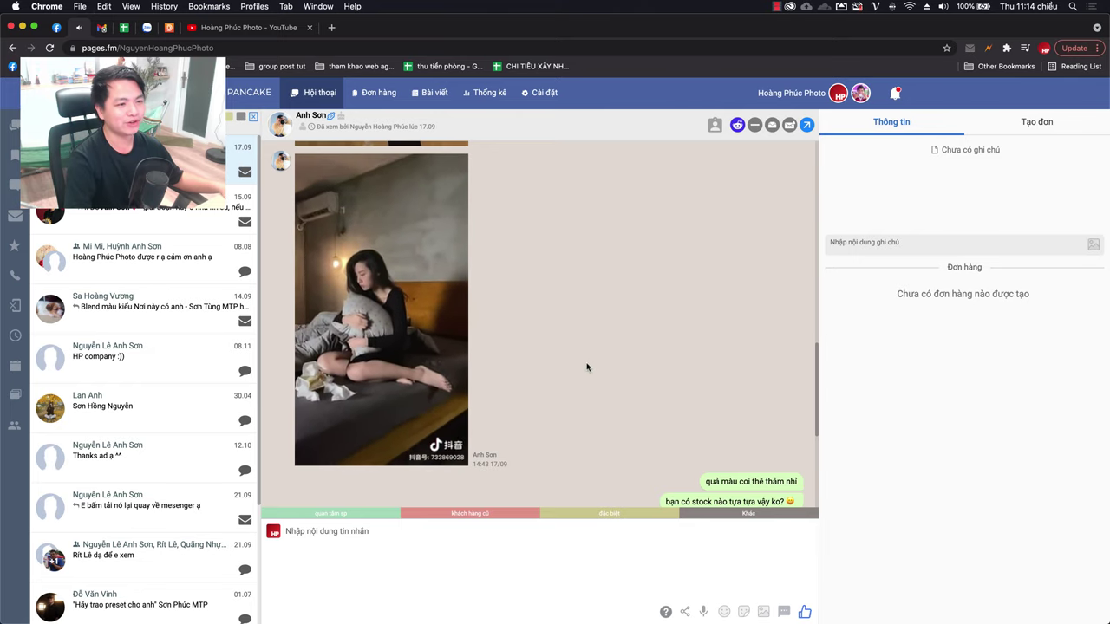
- Pause the dark reference clip, rewind it to 0:02 and resume playback
{"action": "left_click", "coordinate": [307, 458]}
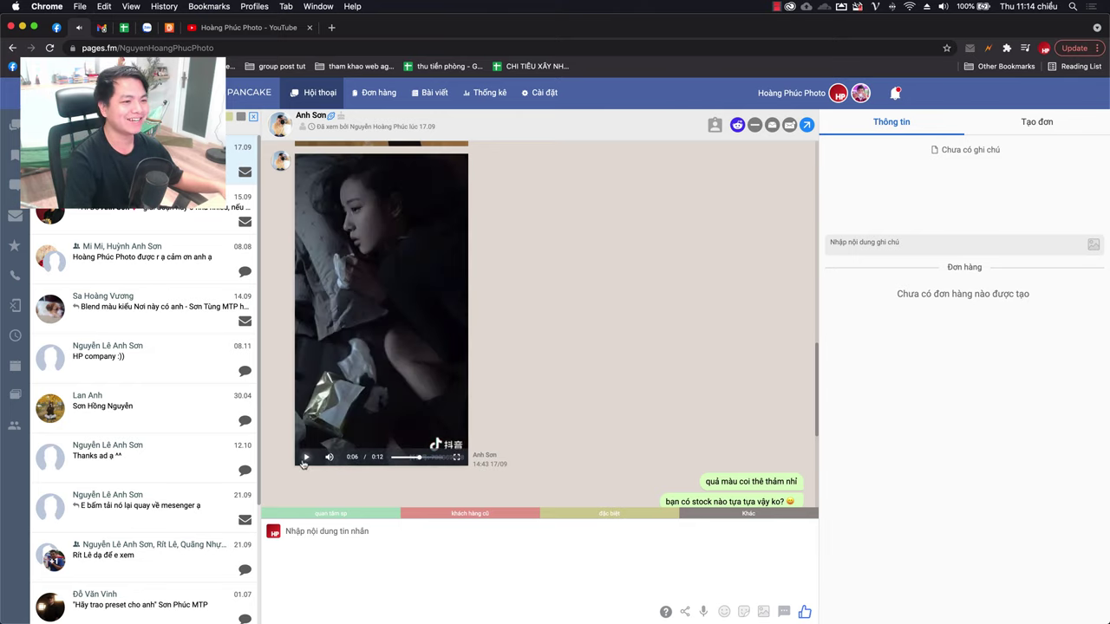
{"action": "scroll", "coordinate": [572, 373], "scroll_direction": "down", "scroll_amount": 1}
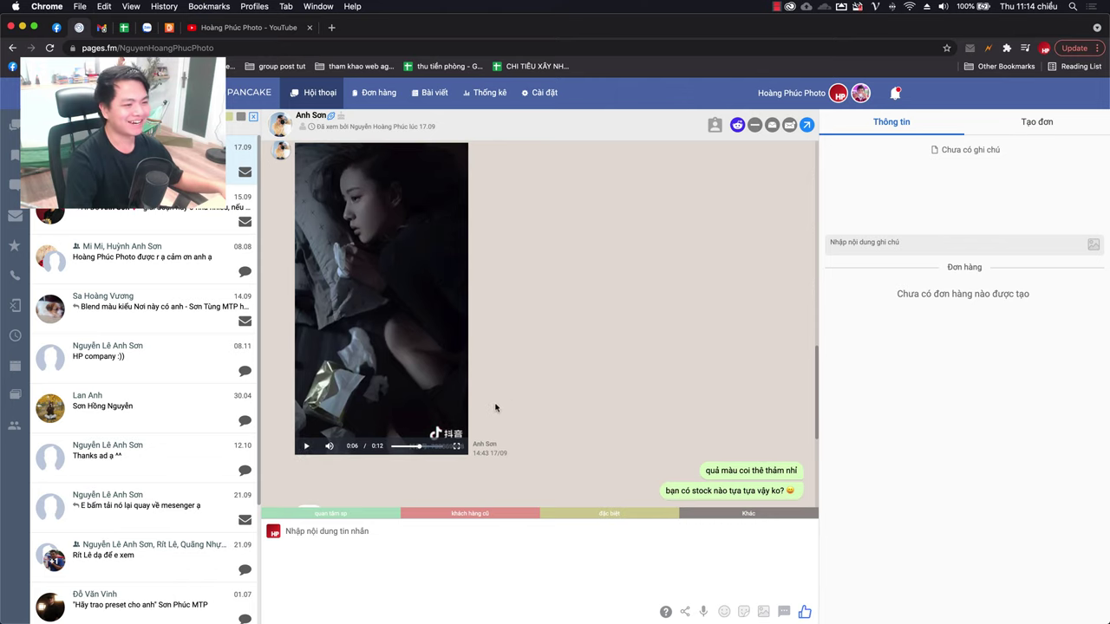
{"action": "scroll", "coordinate": [496, 407], "scroll_direction": "up", "scroll_amount": 1}
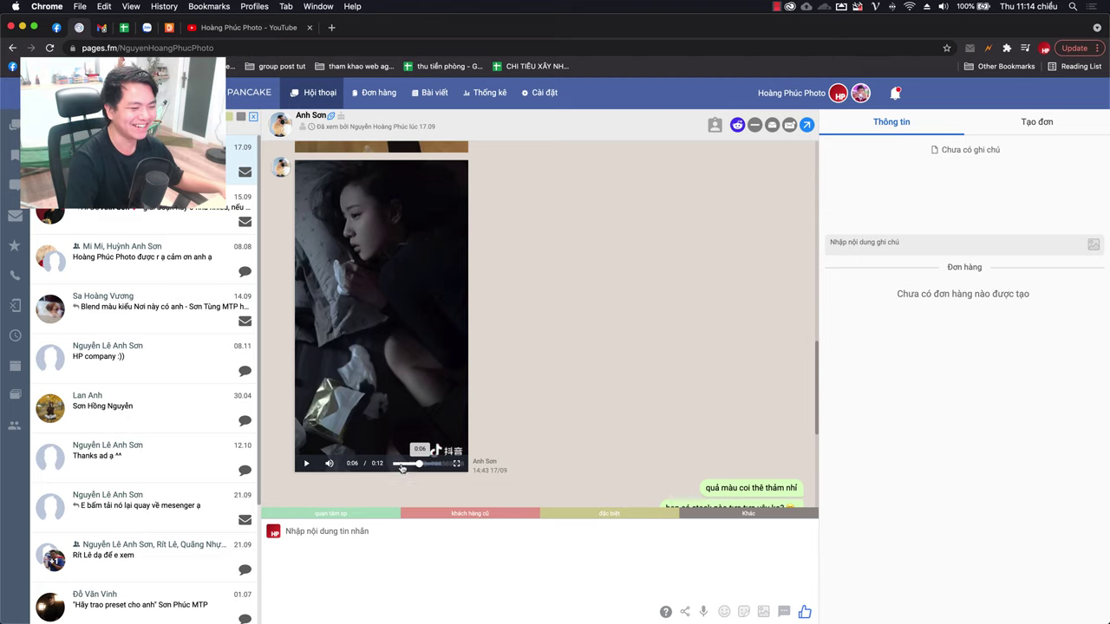
{"action": "left_click", "coordinate": [401, 467]}
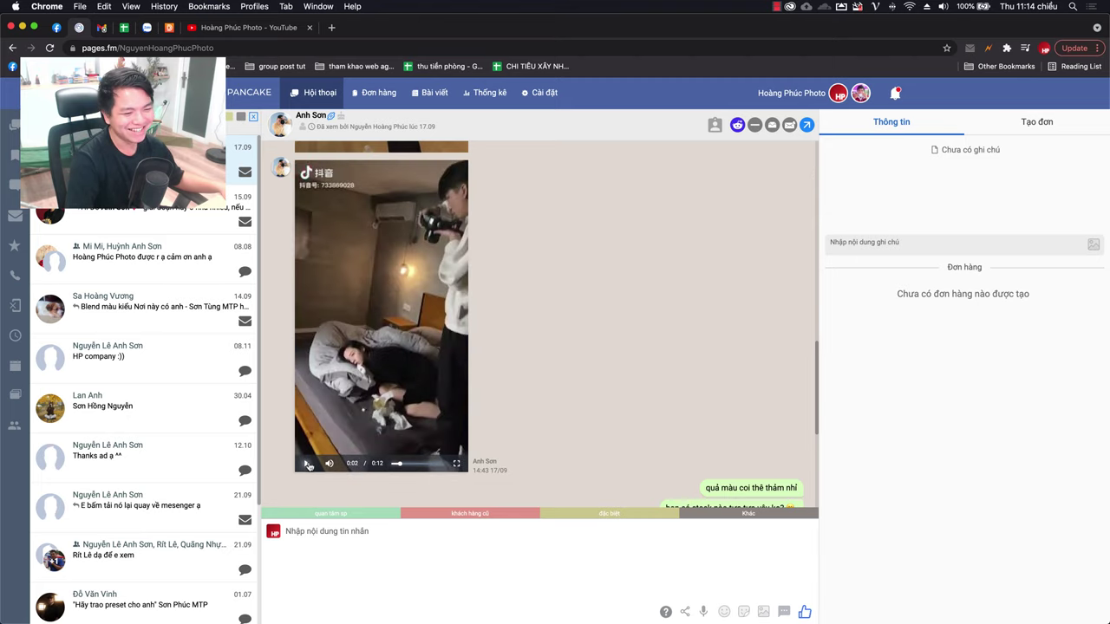
{"action": "left_click", "coordinate": [308, 464]}
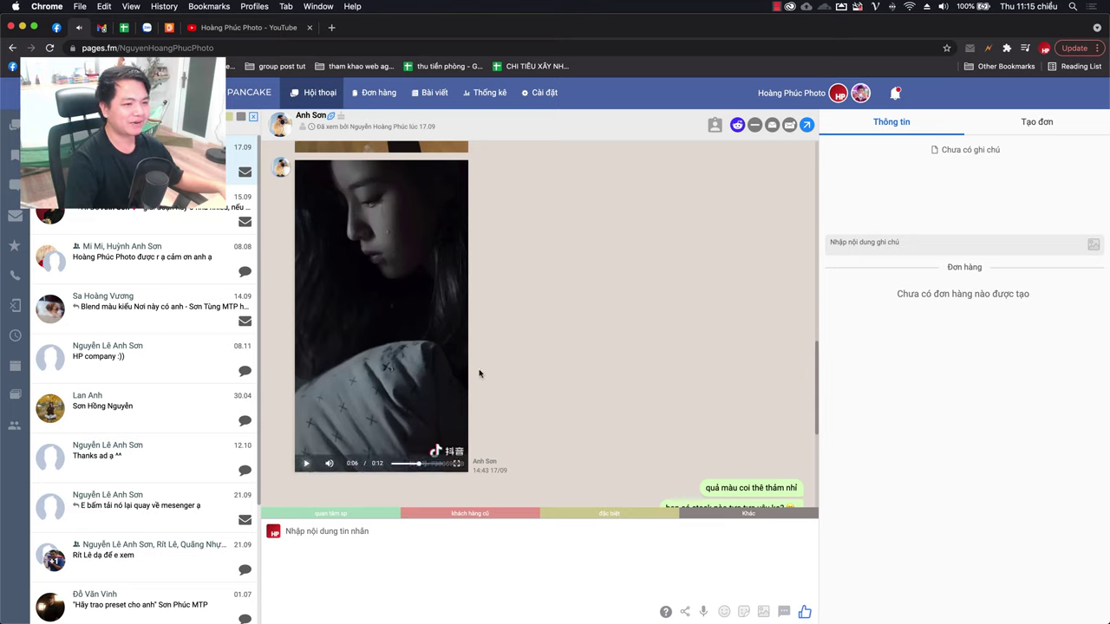
- Play the earlier reference video, then return to portrait NCS_4139.NEF in Lightroom
{"action": "scroll", "coordinate": [526, 364], "scroll_direction": "up", "scroll_amount": 5}
{"action": "scroll", "coordinate": [520, 360], "scroll_direction": "up", "scroll_amount": 2}
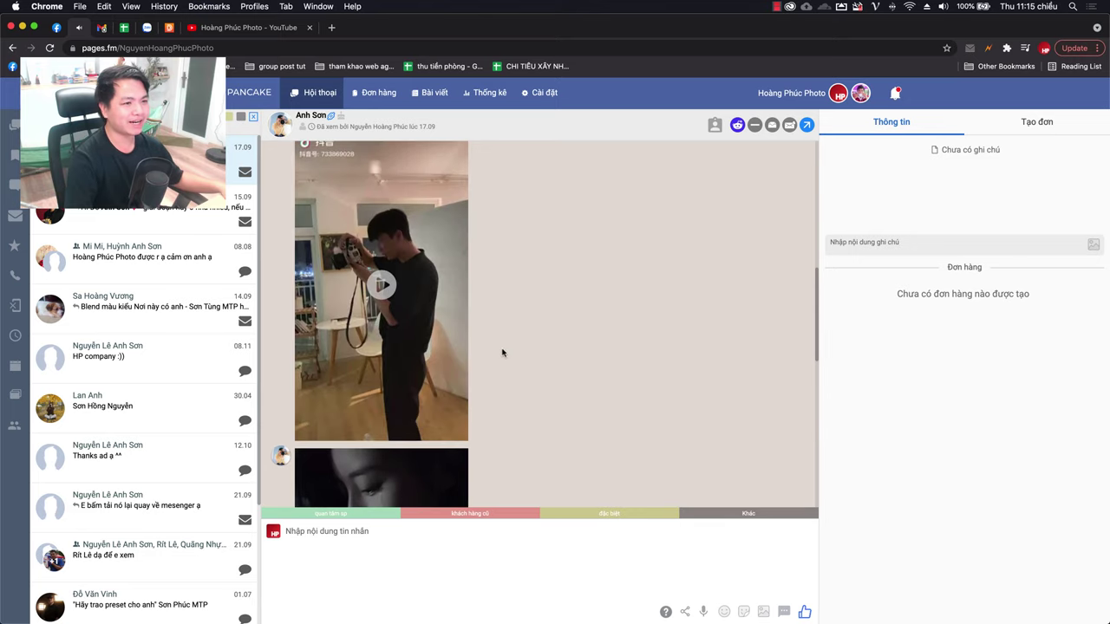
{"action": "left_click", "coordinate": [380, 288]}
{"action": "scroll", "coordinate": [513, 330], "scroll_direction": "up", "scroll_amount": 1}
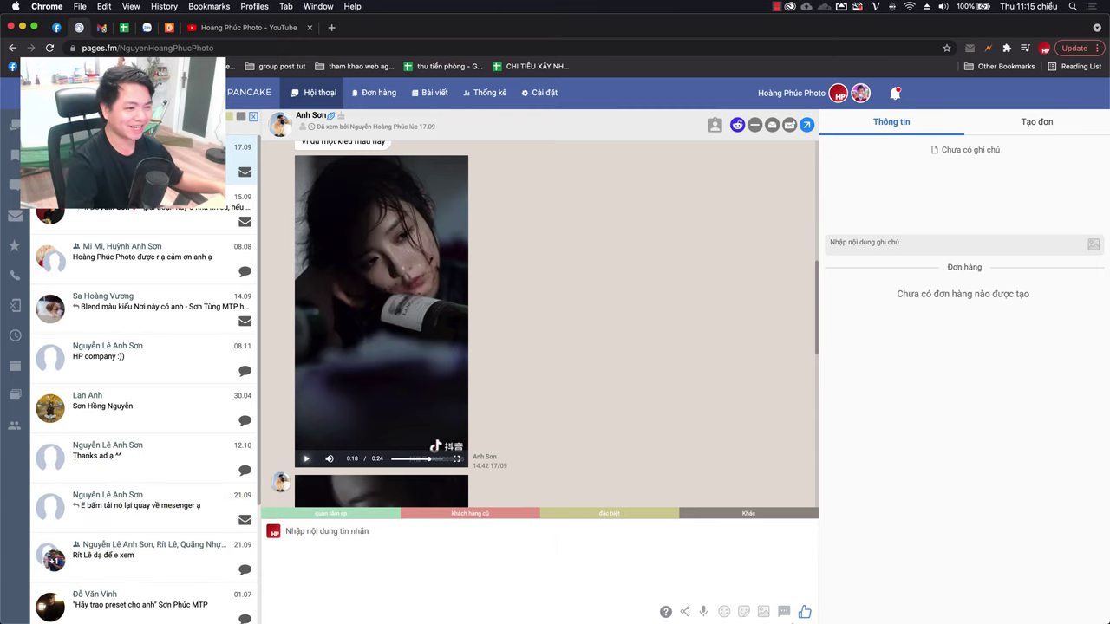
{"action": "left_click", "coordinate": [783, 597]}
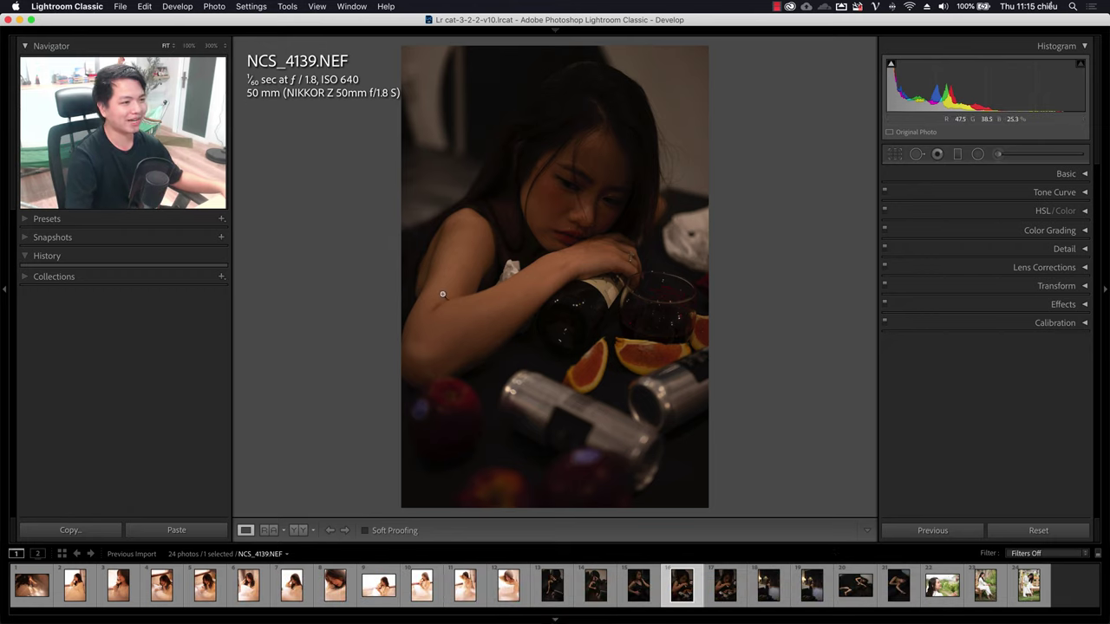
- Compare NCS_4139 with NCS_4145, leaving NCS_4145 shown, then return to the Chrome chat
{"action": "left_click", "coordinate": [727, 595]}
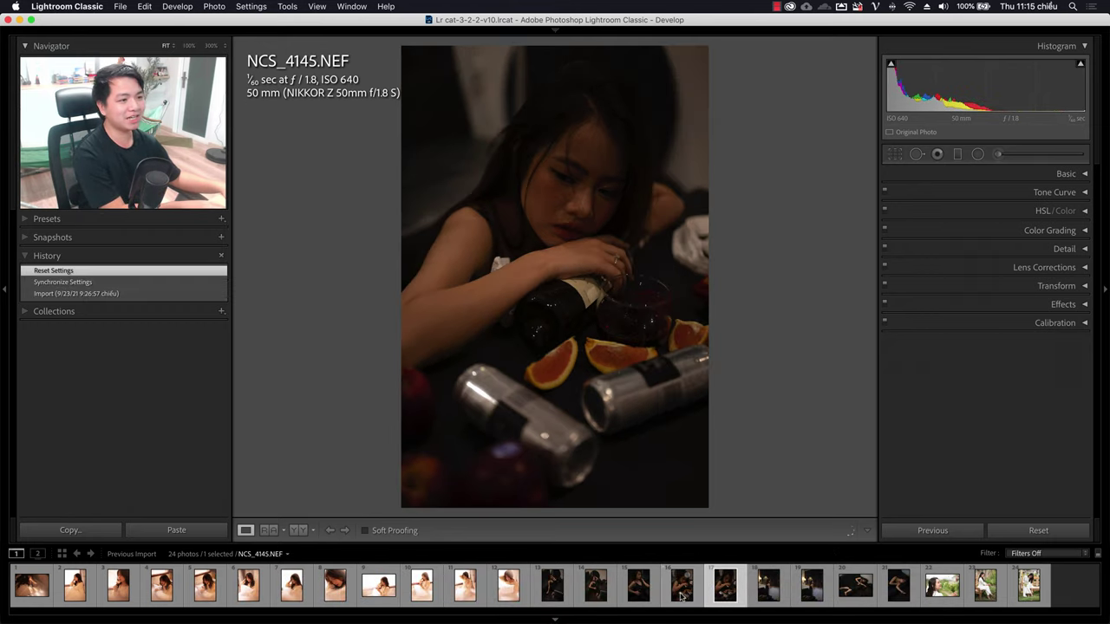
{"action": "left_click", "coordinate": [683, 595]}
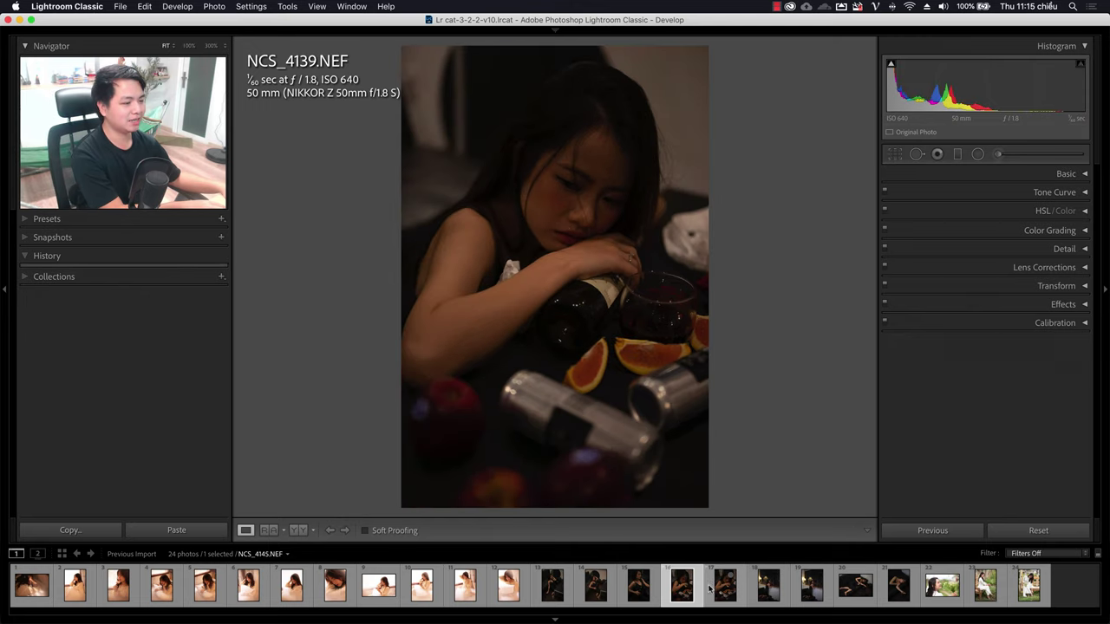
{"action": "left_click", "coordinate": [718, 596]}
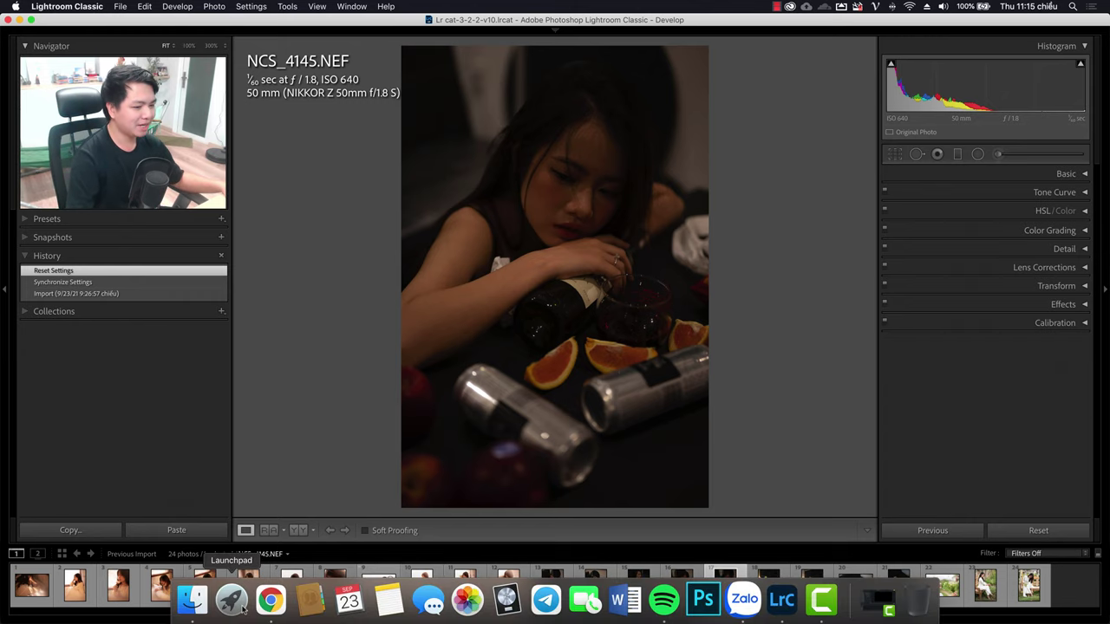
{"action": "left_click", "coordinate": [271, 601]}
{"action": "mouse_move", "coordinate": [381, 295]}
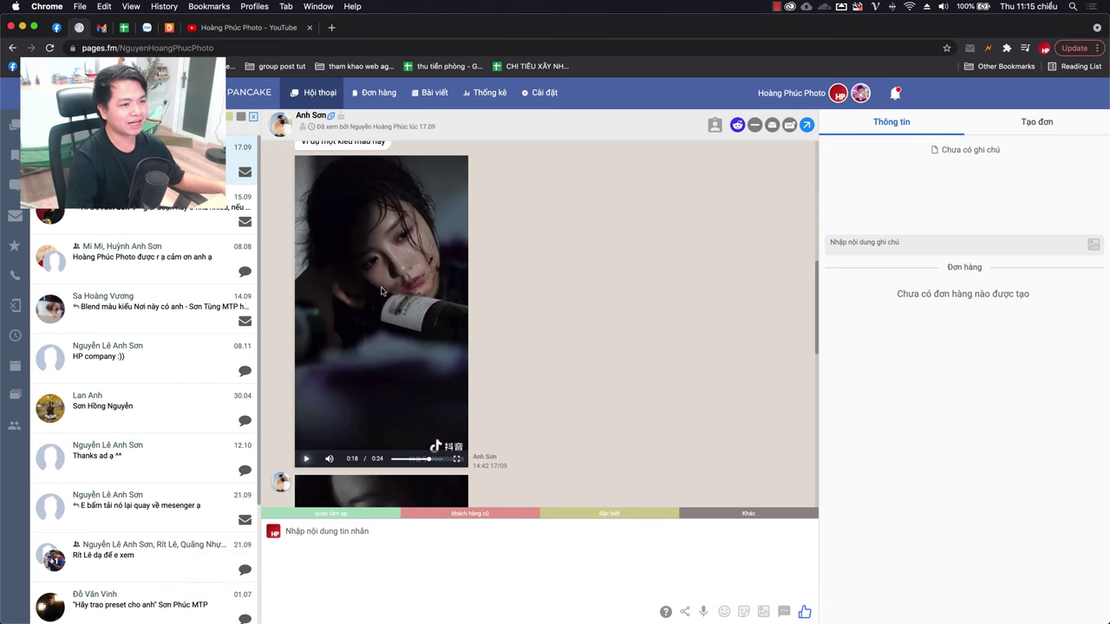
- Replay the second dark reference clip in Pancake, then return to NCS_4145.NEF in Lightroom
{"action": "scroll", "coordinate": [382, 292], "scroll_direction": "up", "scroll_amount": 1}
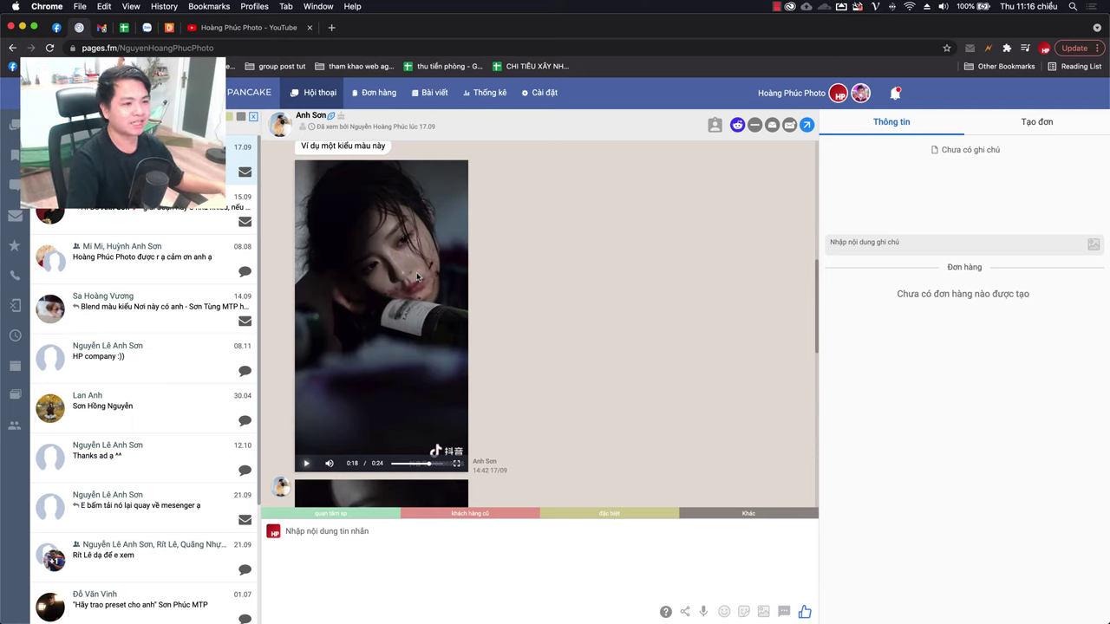
{"action": "scroll", "coordinate": [423, 274], "scroll_direction": "down", "scroll_amount": 5}
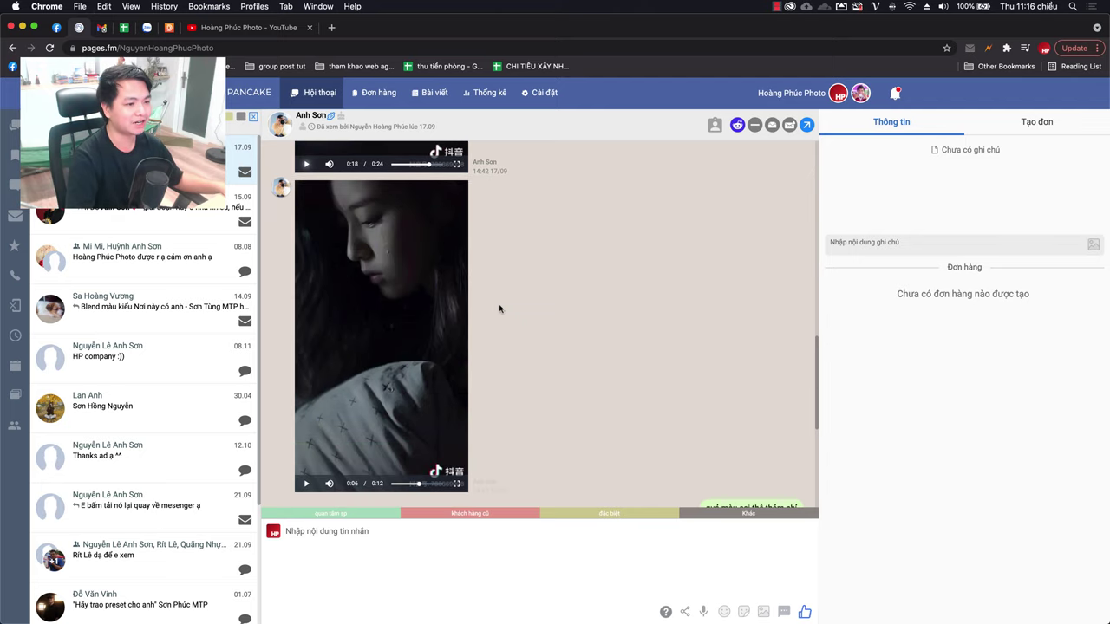
{"action": "left_click", "coordinate": [420, 484]}
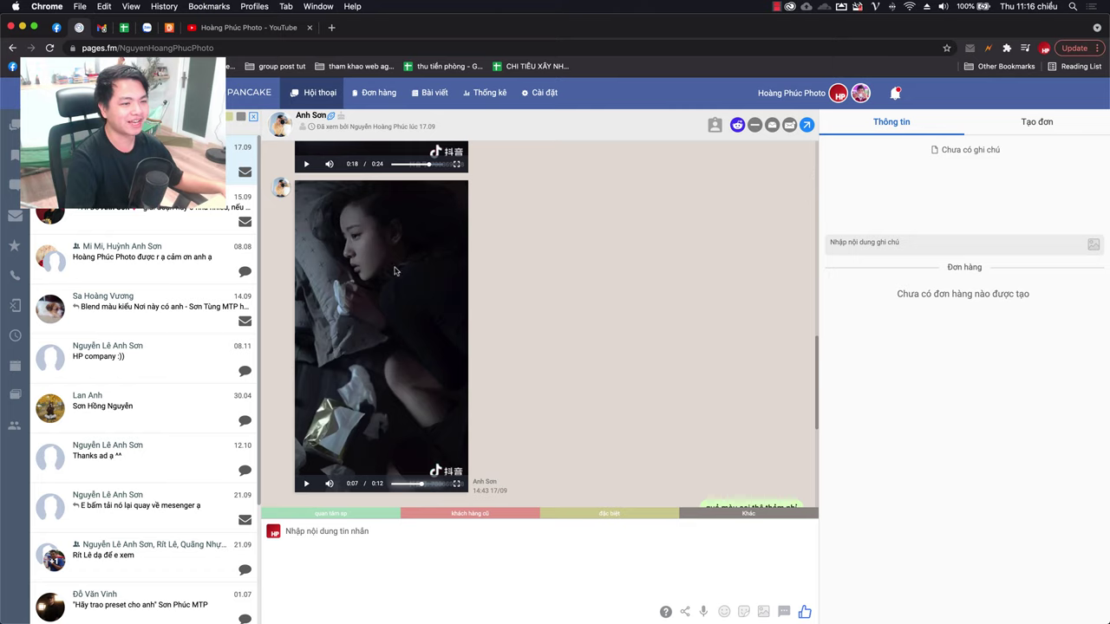
{"action": "scroll", "coordinate": [486, 316], "scroll_direction": "up", "scroll_amount": 1}
{"action": "scroll", "coordinate": [485, 317], "scroll_direction": "down", "scroll_amount": 2}
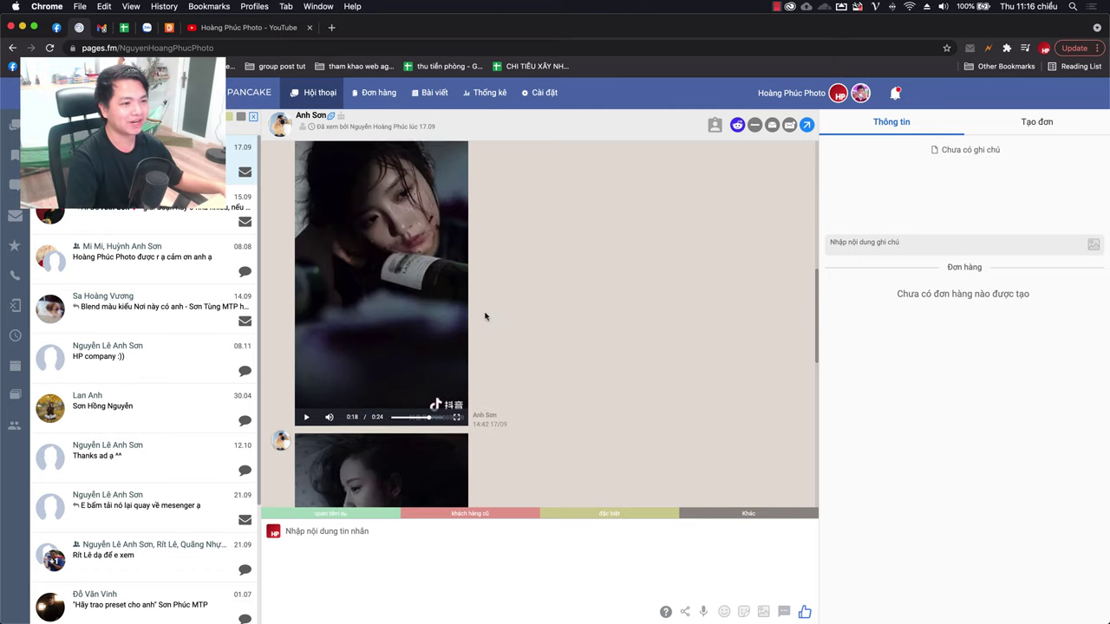
{"action": "scroll", "coordinate": [485, 317], "scroll_direction": "up", "scroll_amount": 1}
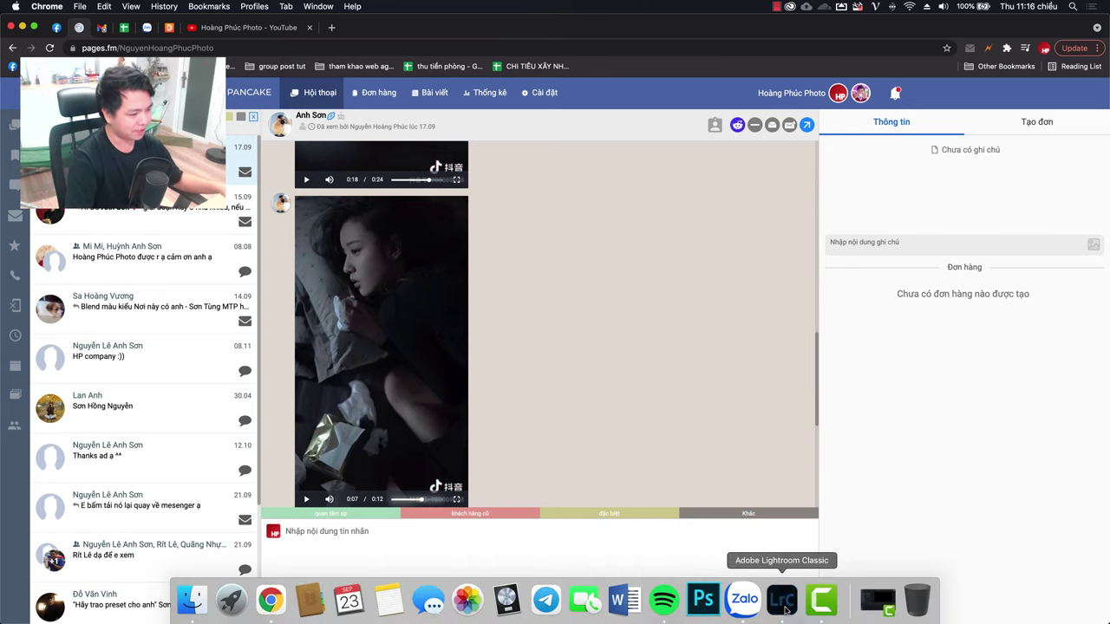
{"action": "left_click", "coordinate": [783, 602]}
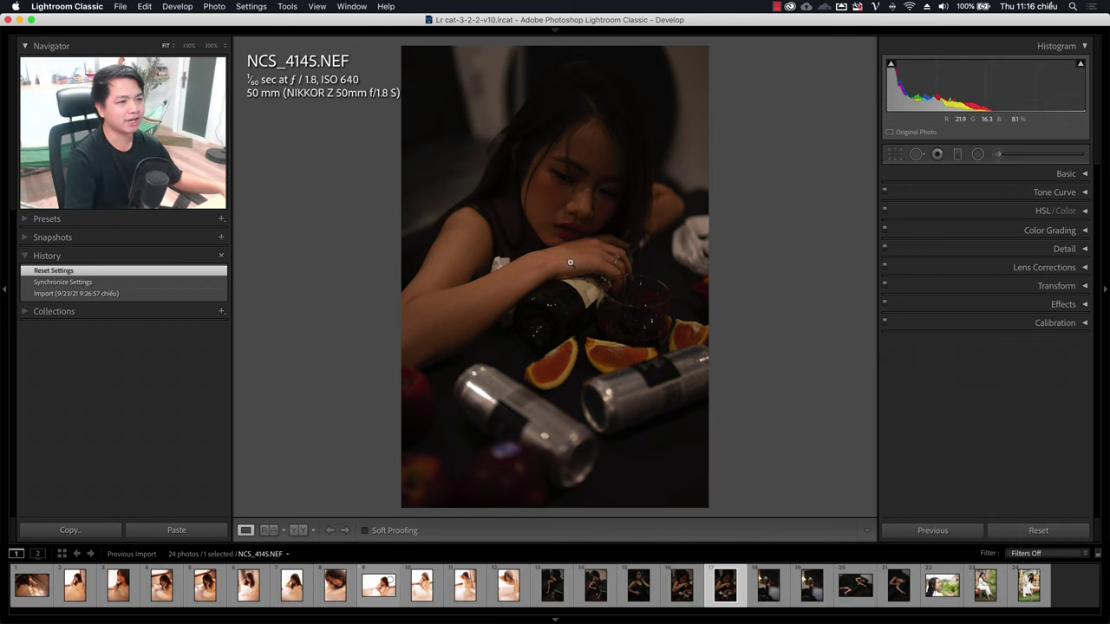
- Nudge exposure to +0.10, then browse the filmstrip through several shots to DT7A8630.CR2
{"action": "left_click", "coordinate": [1060, 177]}
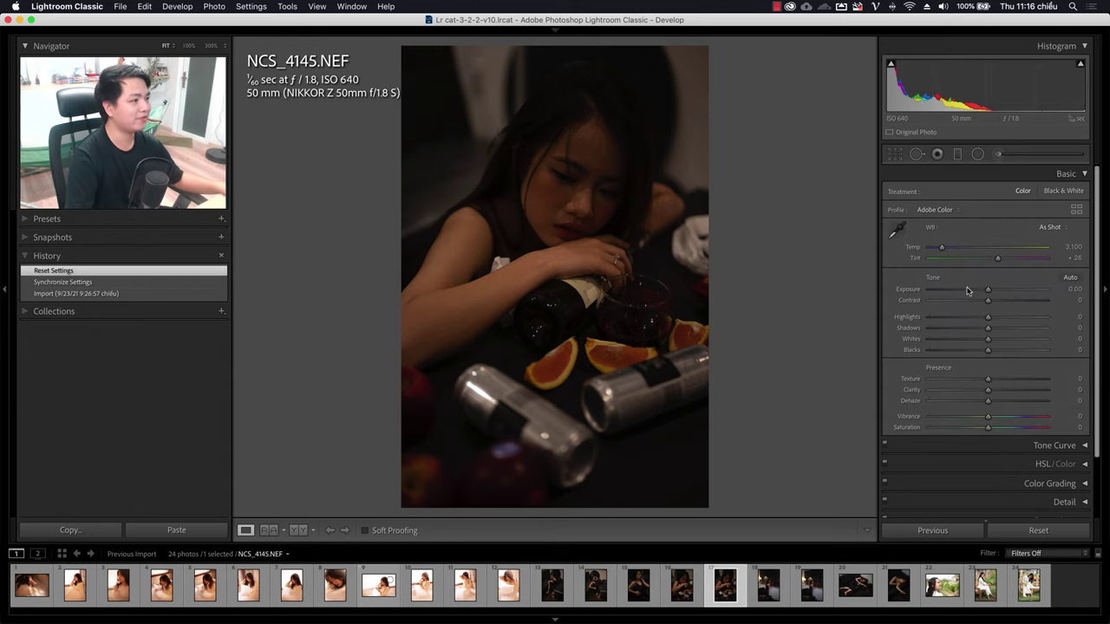
{"action": "left_click_drag", "start_coordinate": [988, 290], "coordinate": [990, 290]}
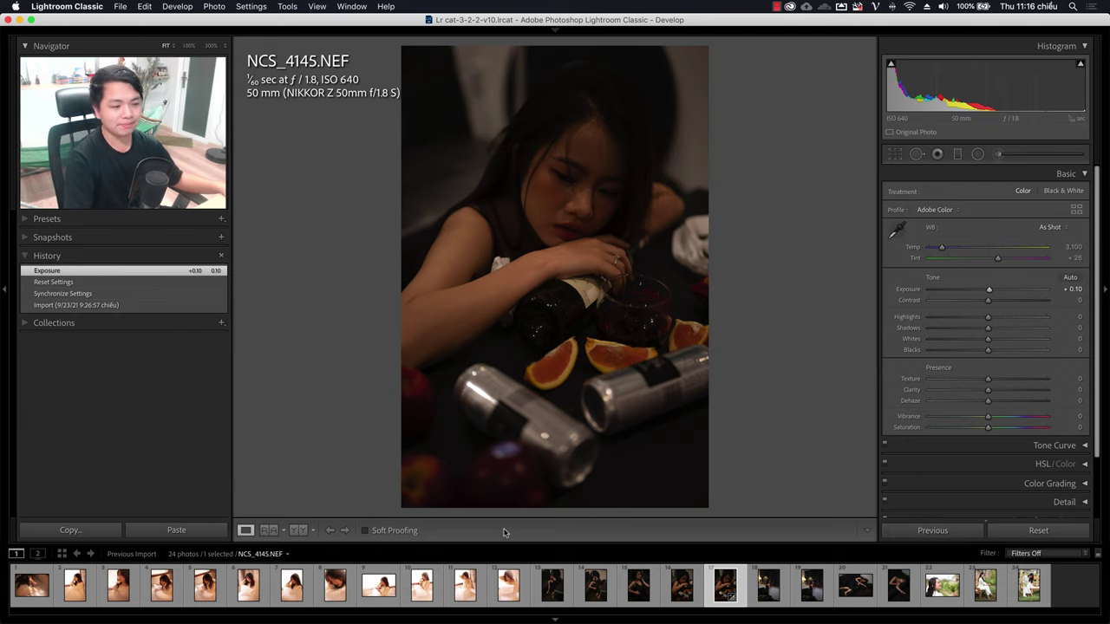
{"action": "left_click", "coordinate": [553, 586]}
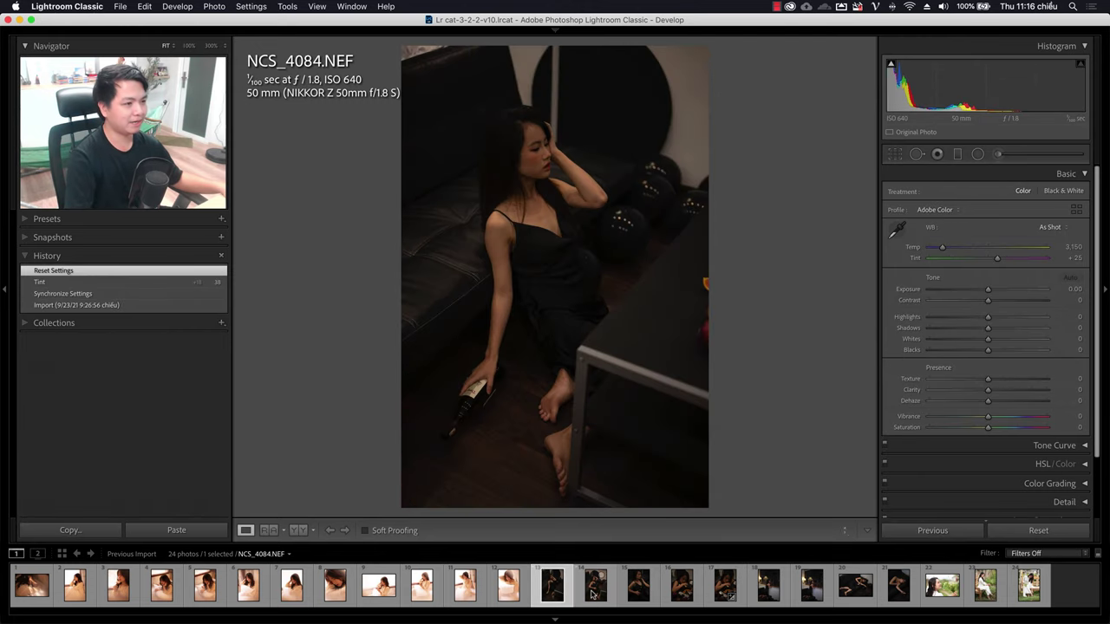
{"action": "left_click", "coordinate": [594, 590]}
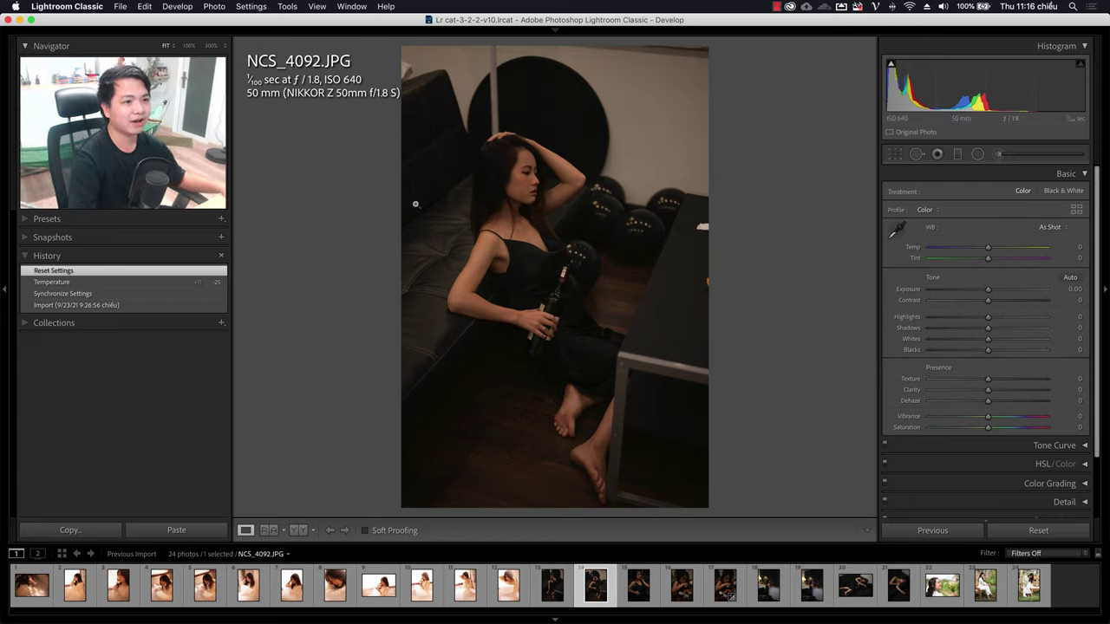
{"action": "left_click", "coordinate": [675, 597]}
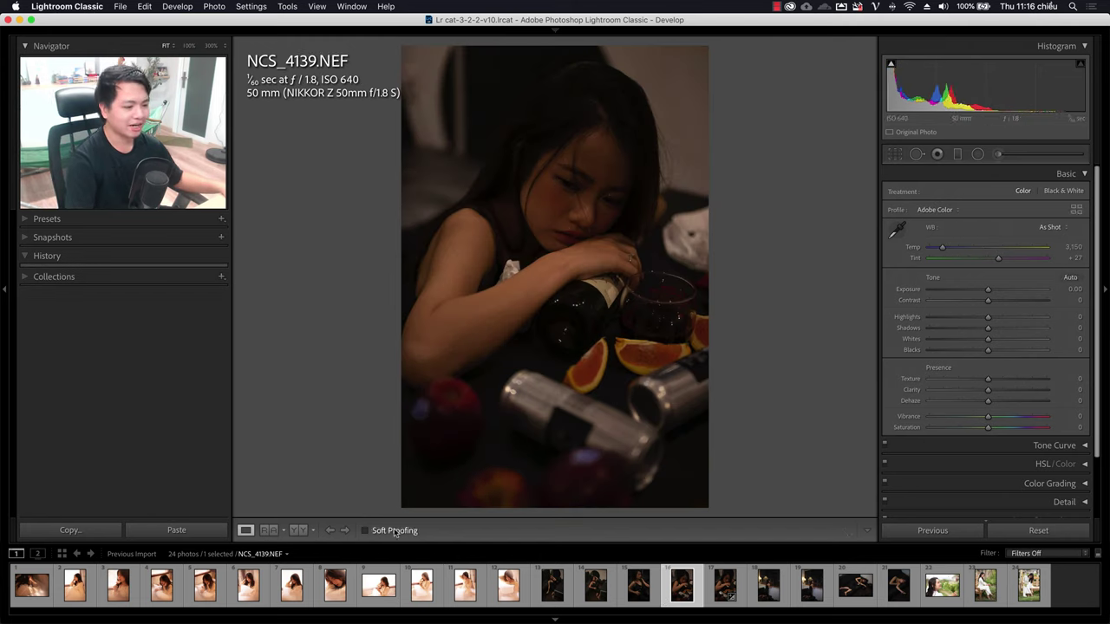
{"action": "left_click", "coordinate": [395, 590]}
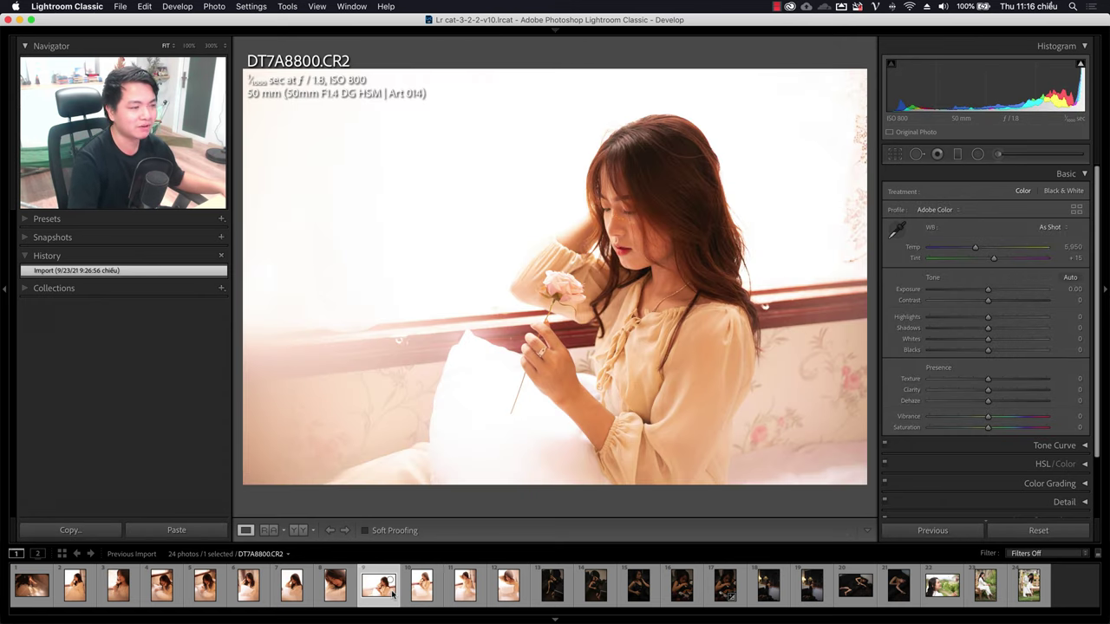
{"action": "left_click", "coordinate": [165, 588]}
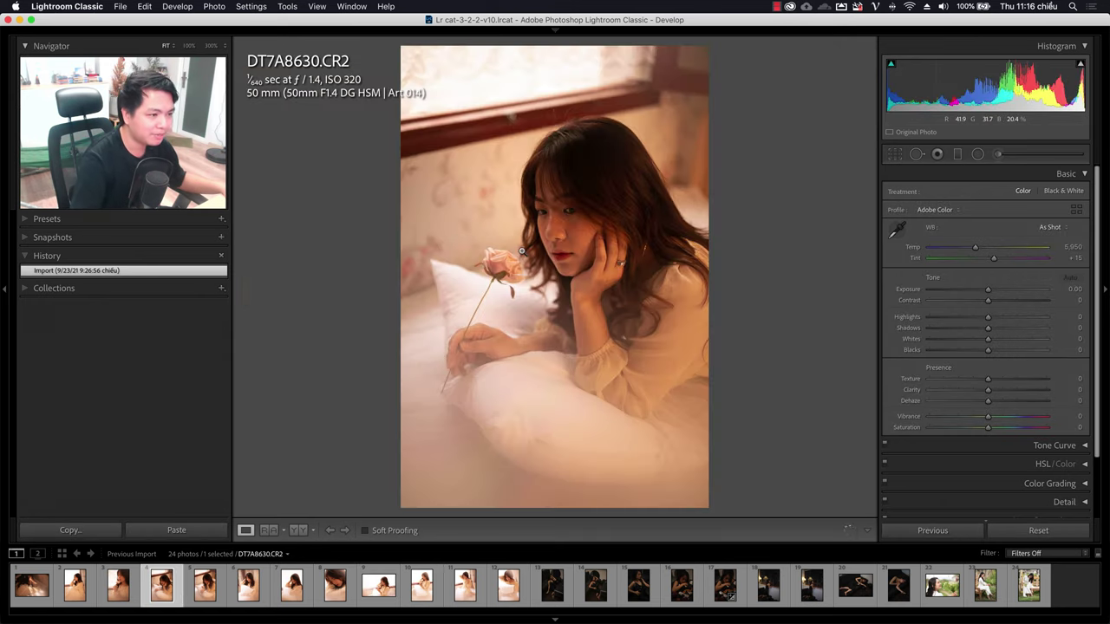
{"action": "right_click", "coordinate": [522, 249]}
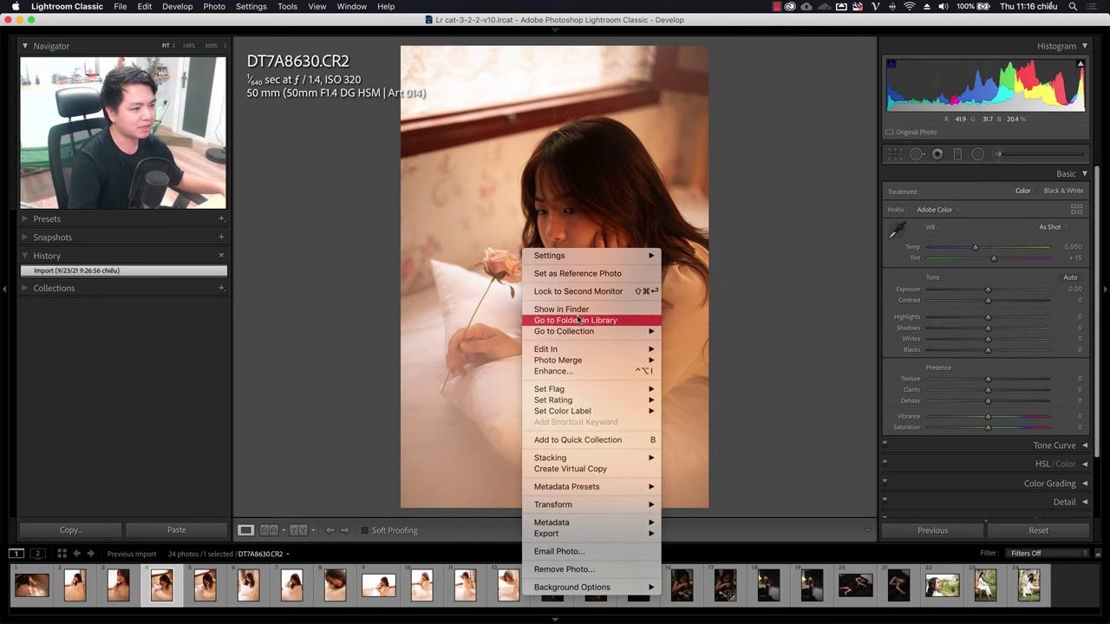
{"action": "left_click", "coordinate": [395, 314]}
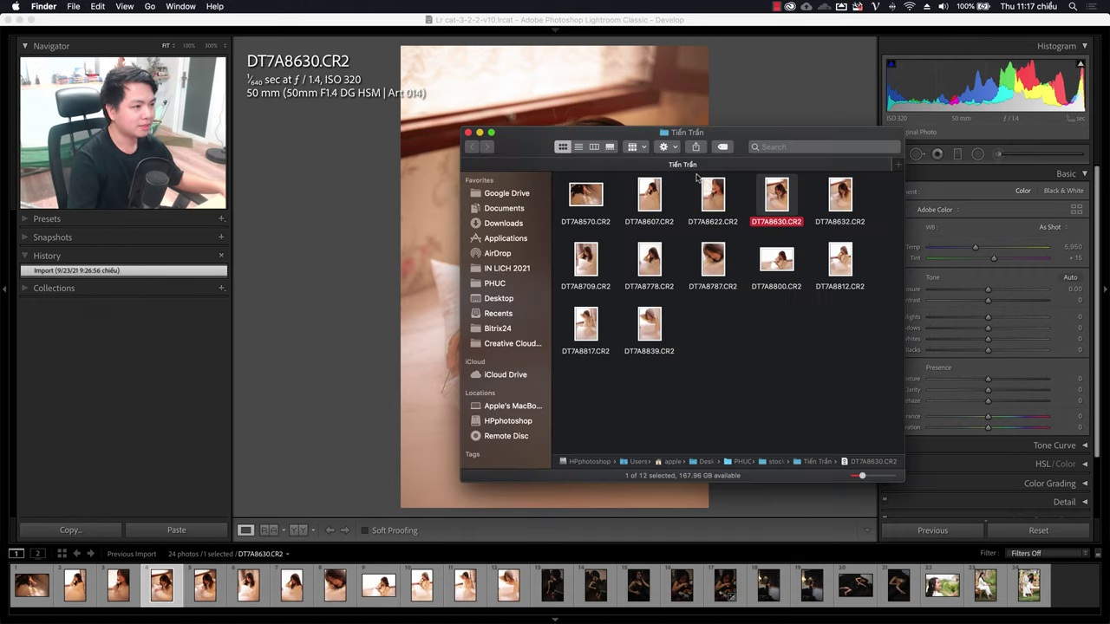
{"action": "left_click", "coordinate": [469, 134]}
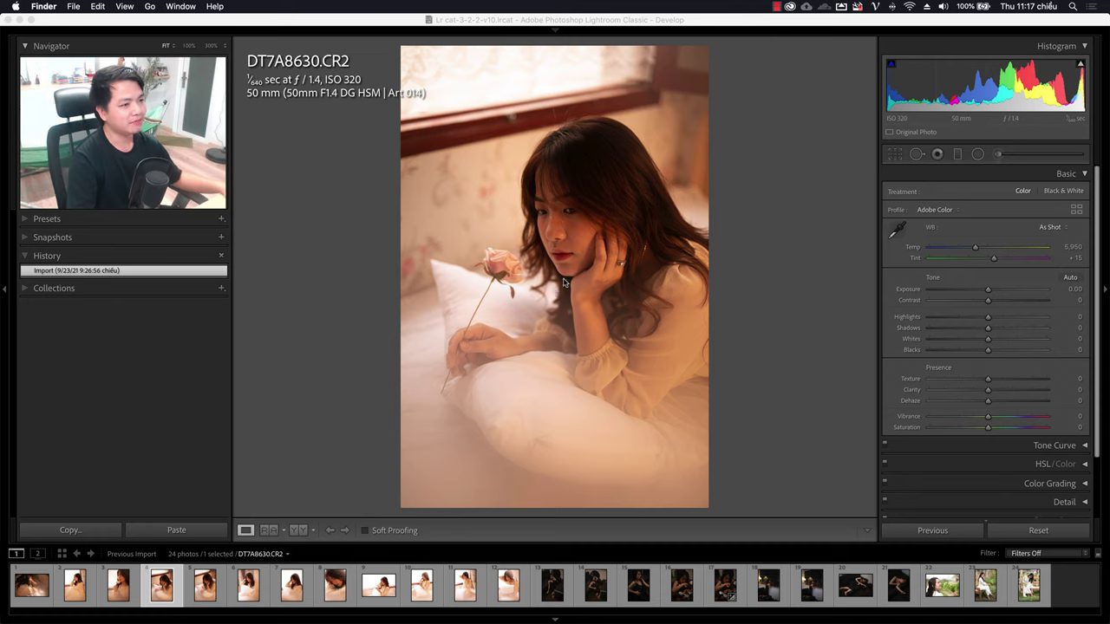
{"action": "left_click", "coordinate": [585, 268]}
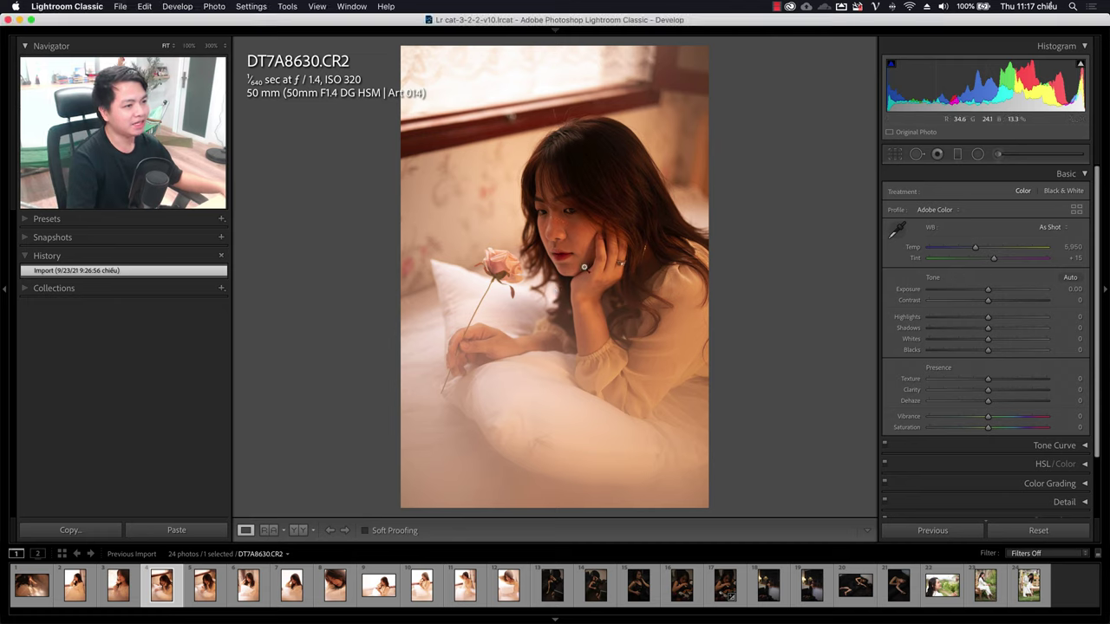
- Browse past DT7A8787, DT7A8778, NCS_4100 and NCS_4139 to the NCS_4145 wine-bottle shot
{"action": "left_click", "coordinate": [334, 585]}
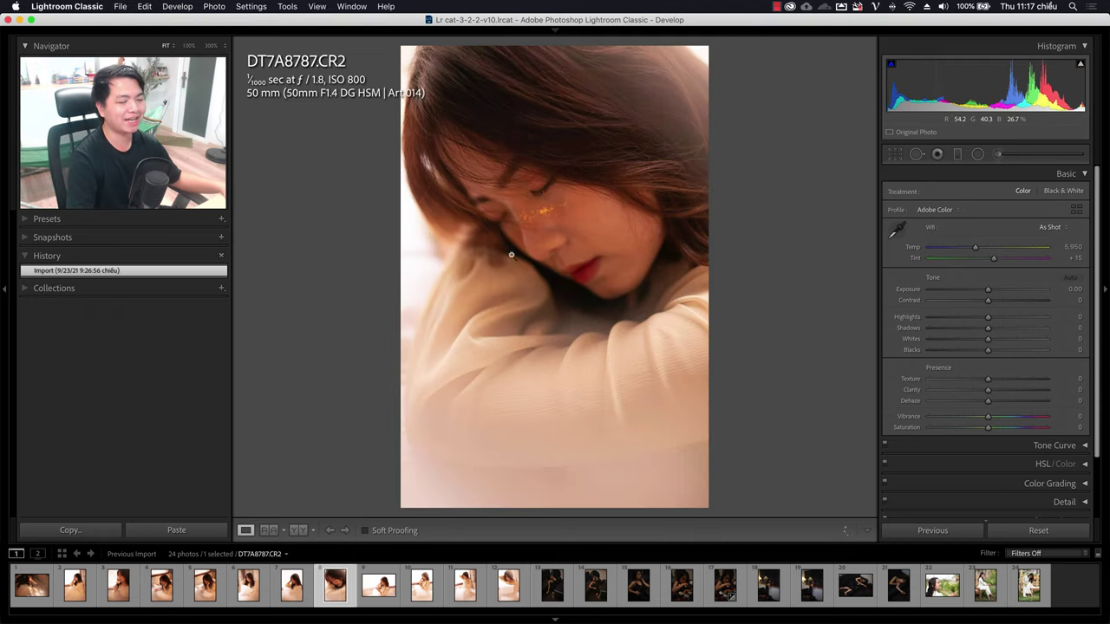
{"action": "left_click", "coordinate": [291, 586]}
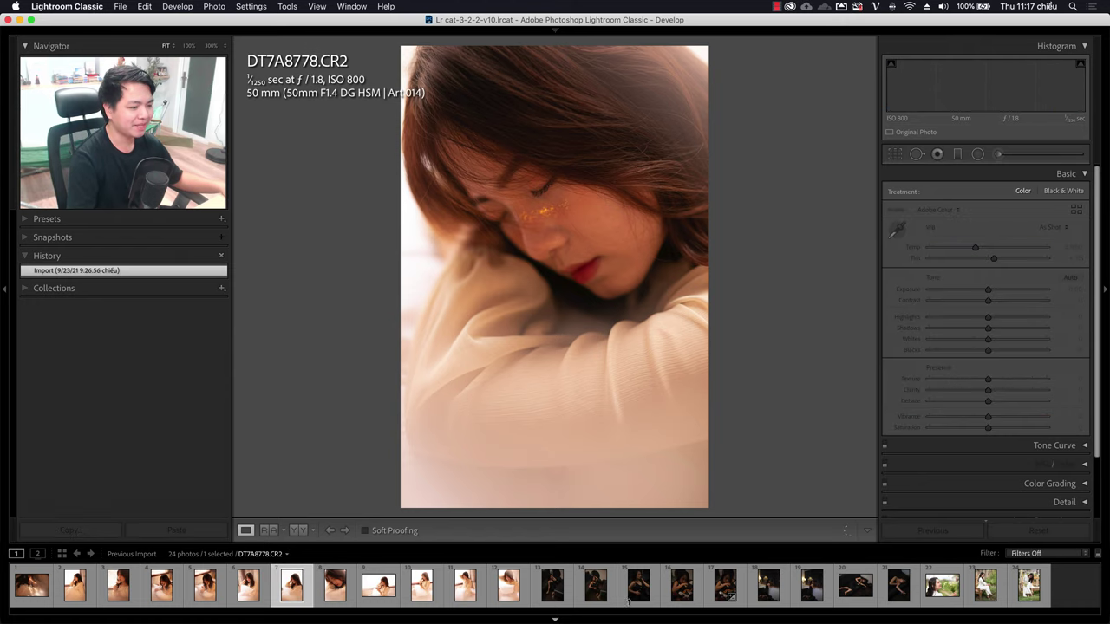
{"action": "left_click", "coordinate": [633, 590]}
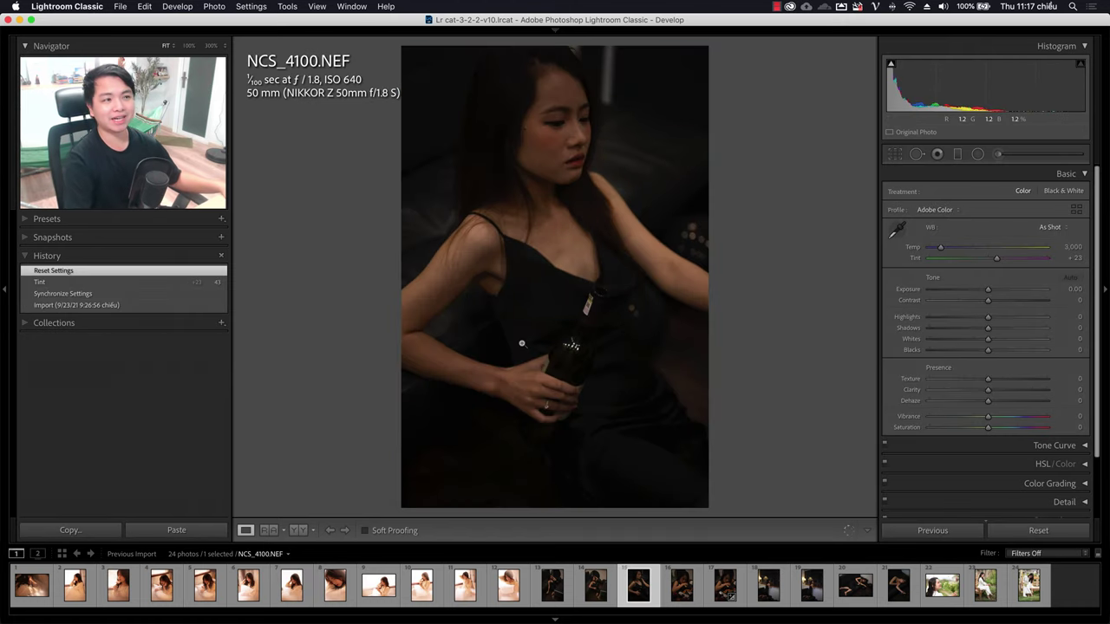
{"action": "left_click", "coordinate": [682, 586]}
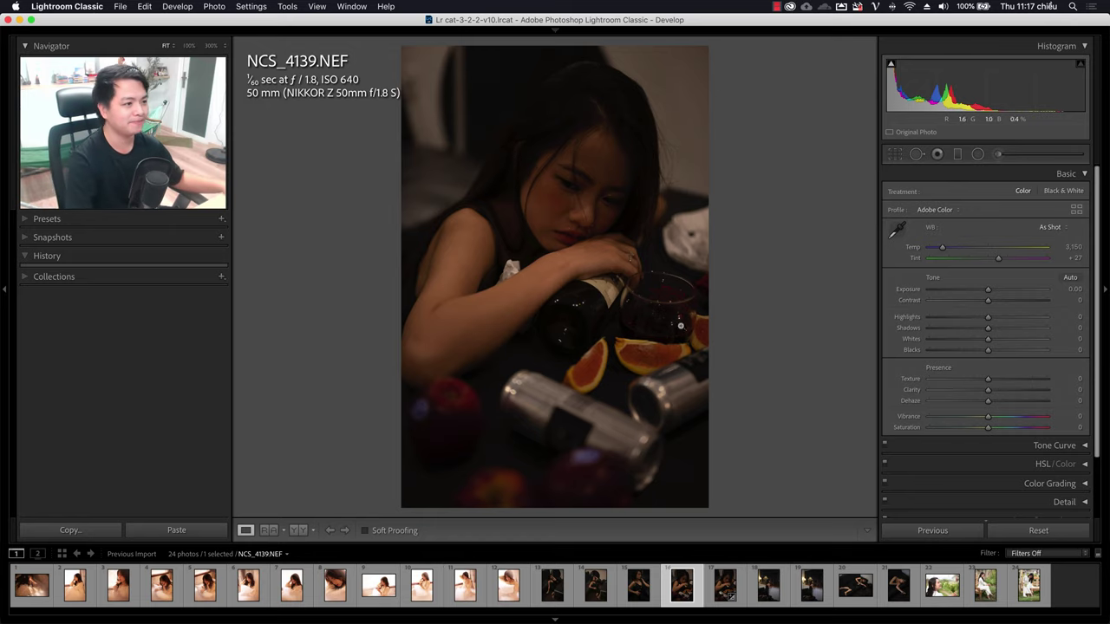
{"action": "left_click", "coordinate": [725, 587]}
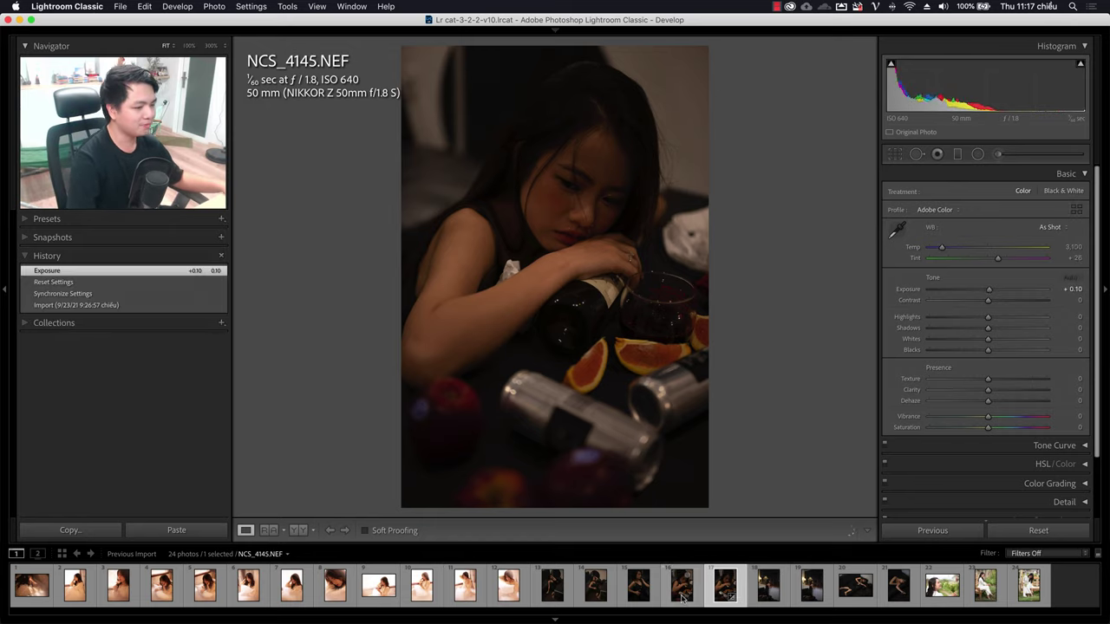
- Check NCS_4139's face at 100%, then reset NCS_4145.NEF to default settings
{"action": "key", "text": "Left"}
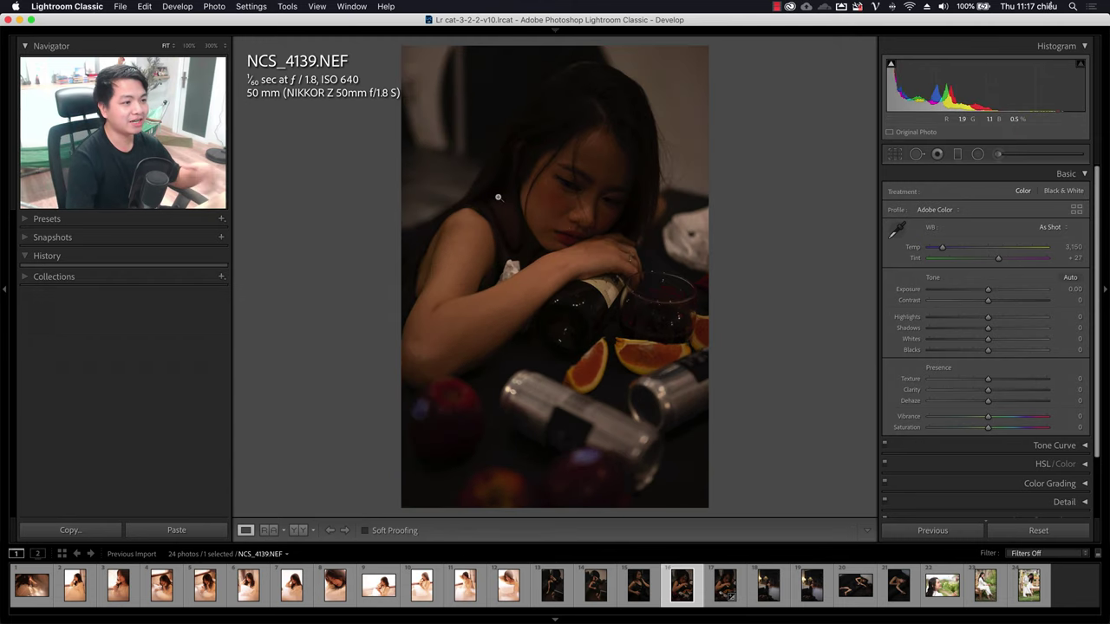
{"action": "left_click", "coordinate": [496, 194]}
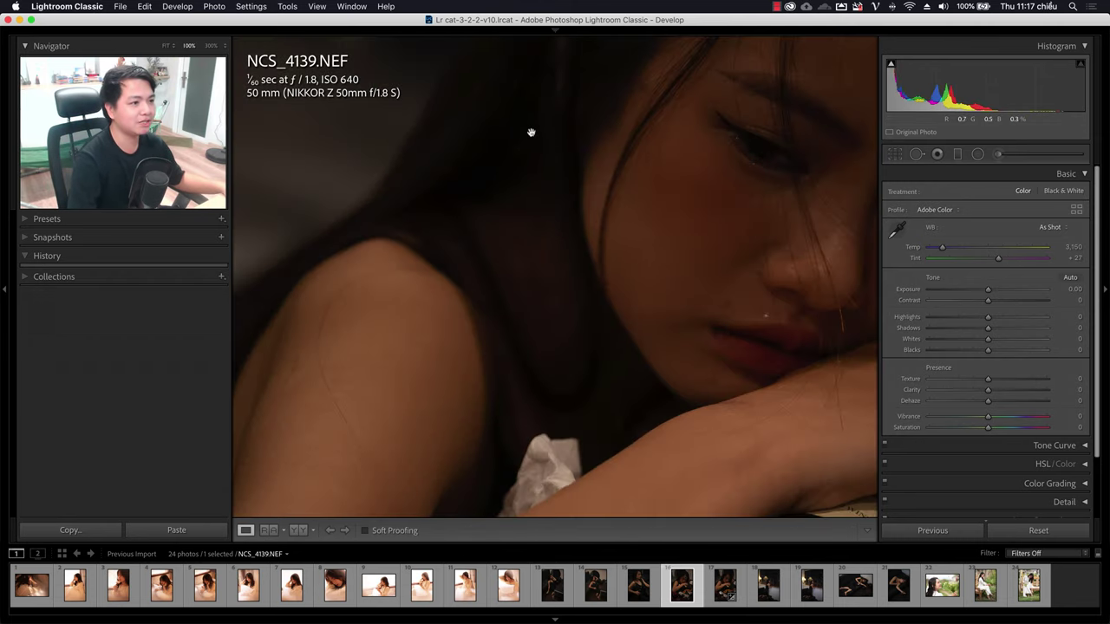
{"action": "left_click", "coordinate": [721, 597]}
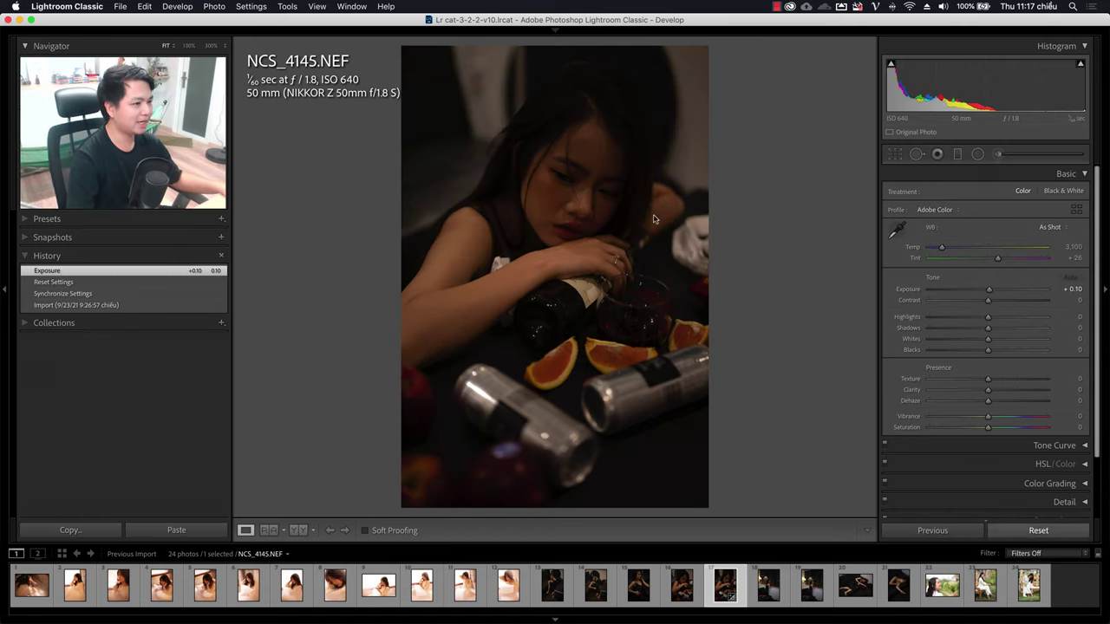
{"action": "left_click", "coordinate": [1038, 530]}
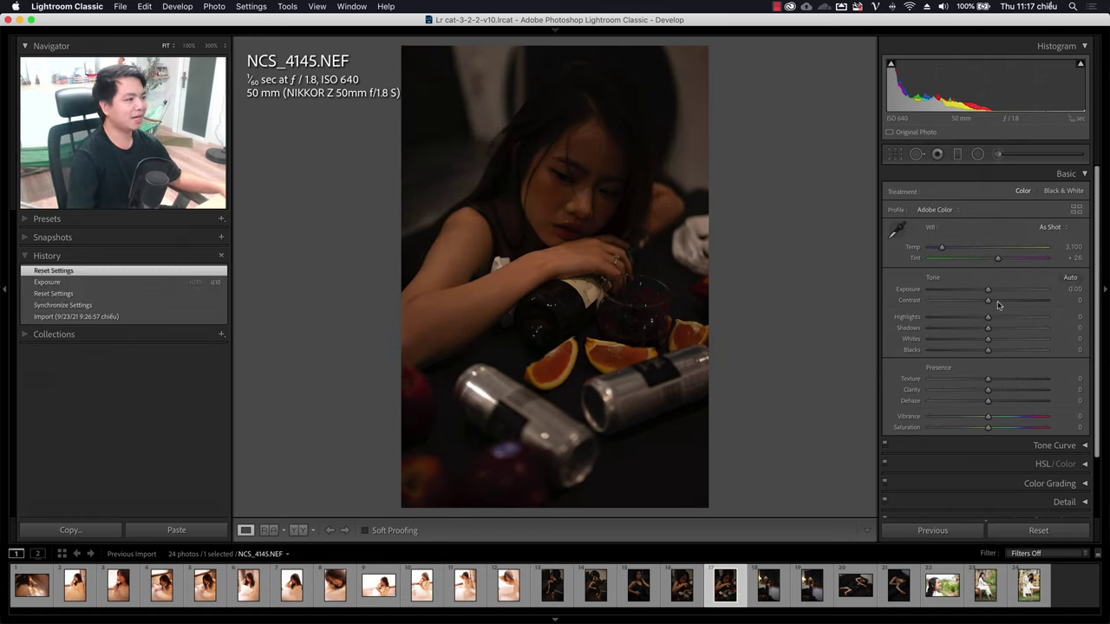
- Set highlights -51, shadows +41, blacks -5 and exposure +0.90, zoom-checking the face
{"action": "left_click_drag", "start_coordinate": [960, 323], "coordinate": [958, 321]}
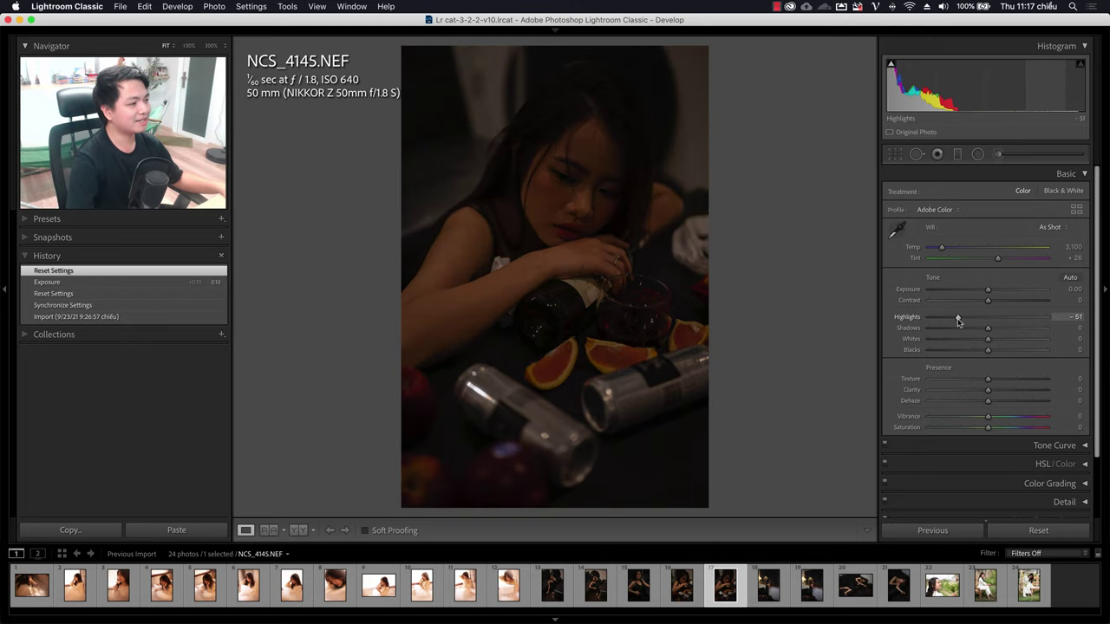
{"action": "left_click", "coordinate": [1012, 330]}
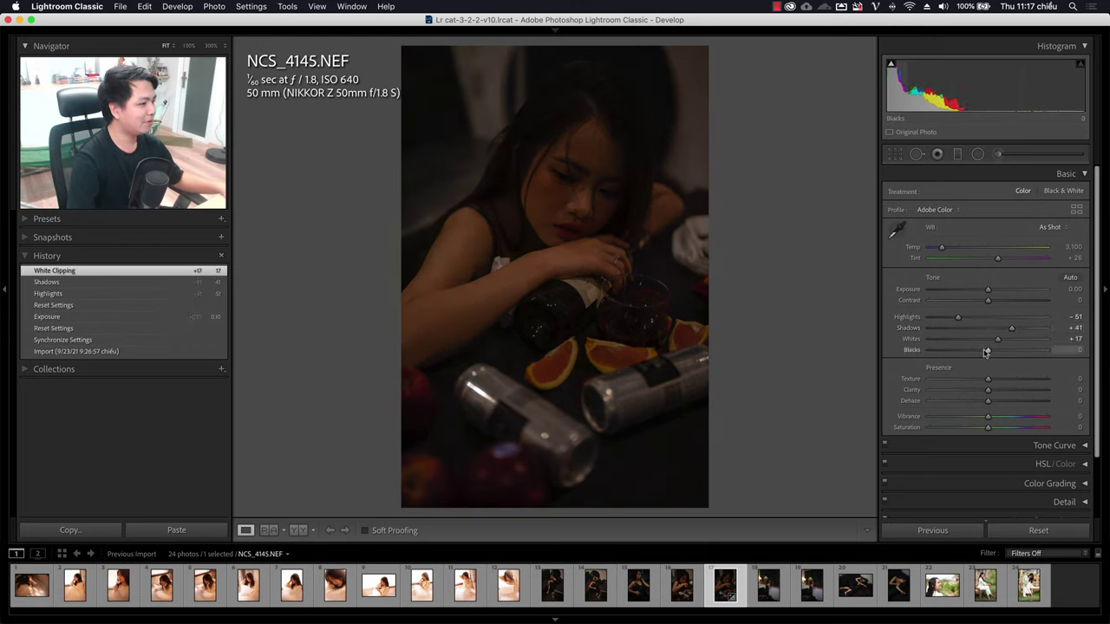
{"action": "left_click_drag", "start_coordinate": [995, 351], "coordinate": [984, 350]}
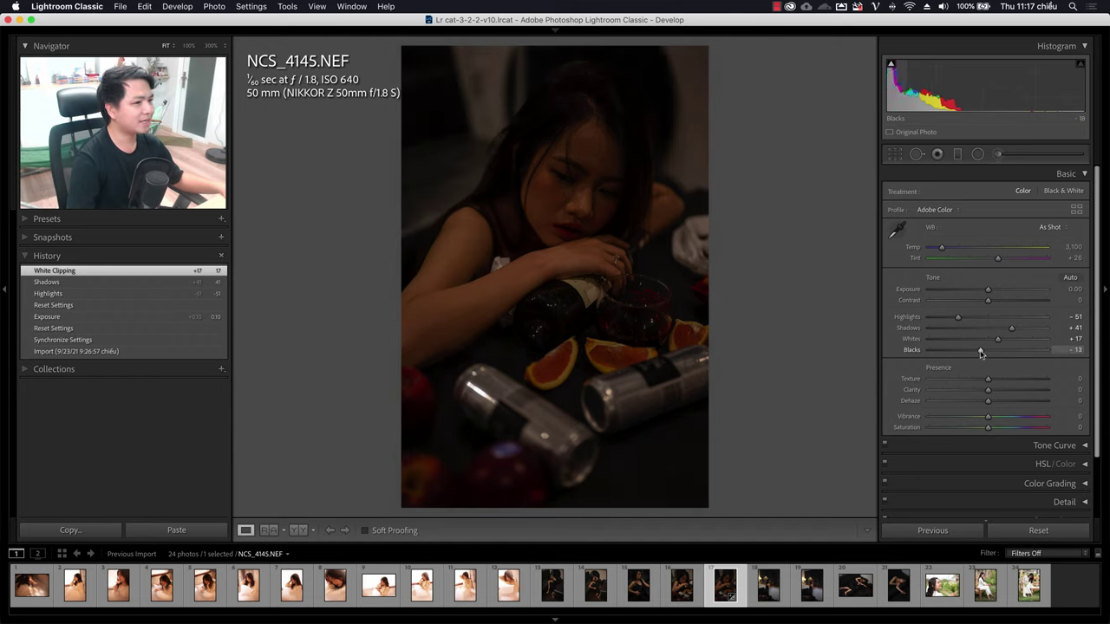
{"action": "left_click", "coordinate": [994, 290]}
{"action": "mouse_move", "coordinate": [994, 289]}
{"action": "left_mouse_down"}
{"action": "mouse_move", "coordinate": [974, 301]}
{"action": "mouse_move", "coordinate": [997, 290]}
{"action": "left_mouse_up"}
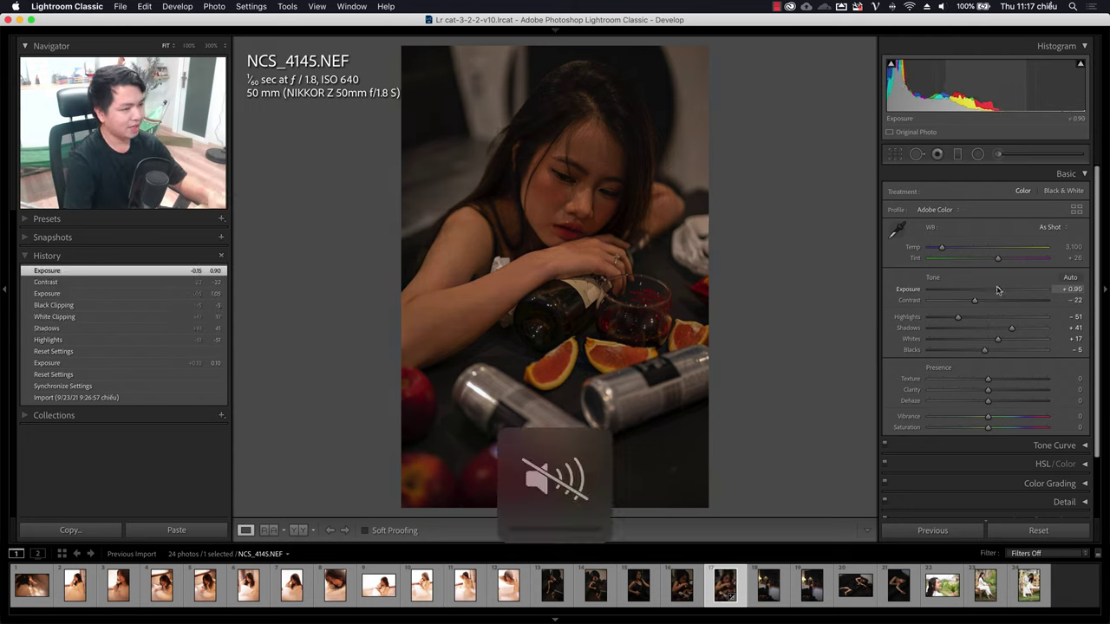
{"action": "left_click", "coordinate": [566, 200]}
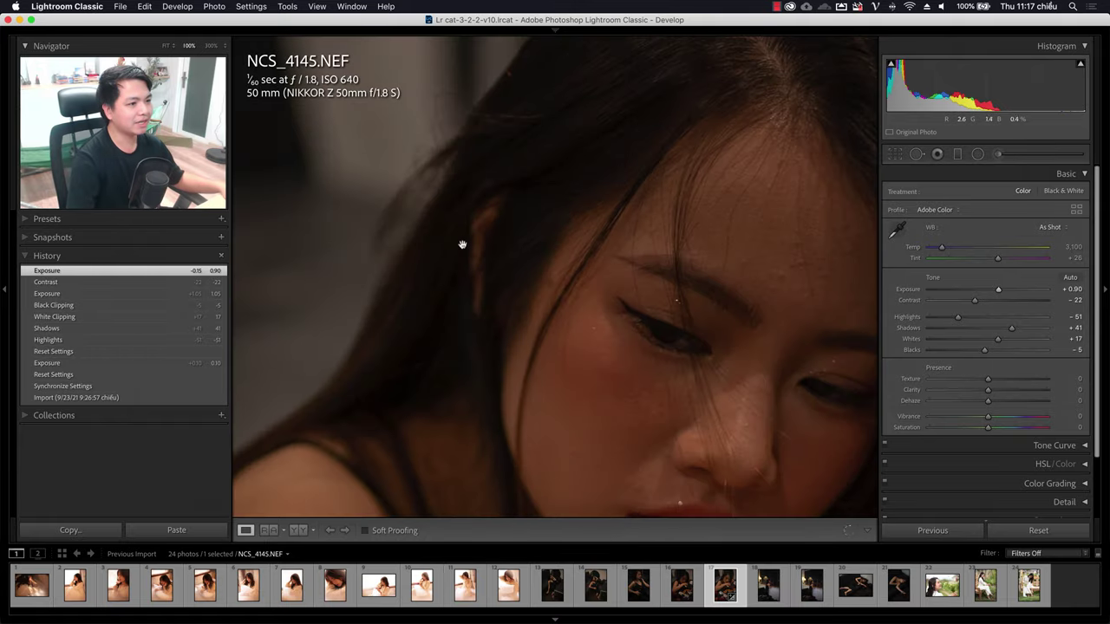
{"action": "left_click", "coordinate": [456, 289]}
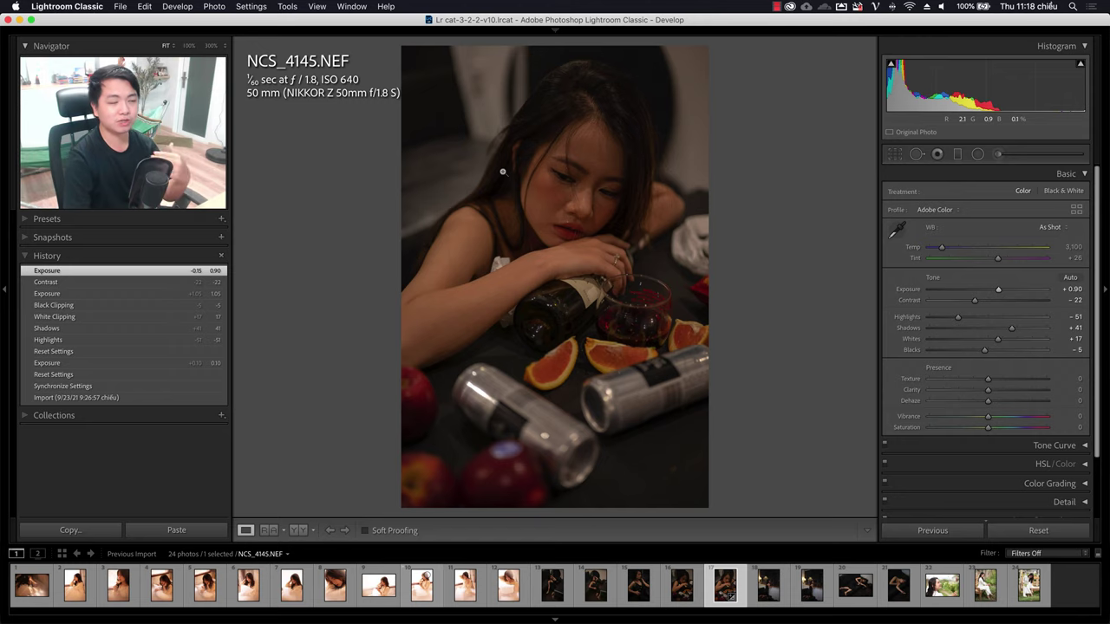
- Settle contrast at -12, zooming in to check the face detail
{"action": "left_click_drag", "start_coordinate": [975, 300], "coordinate": [1002, 301]}
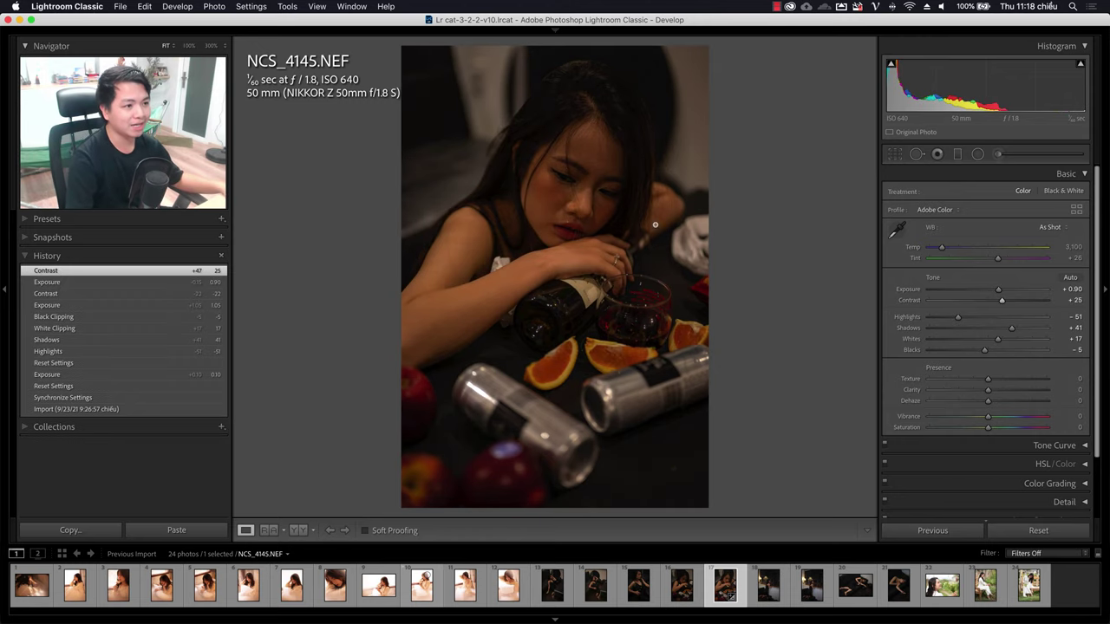
{"action": "left_click", "coordinate": [502, 183]}
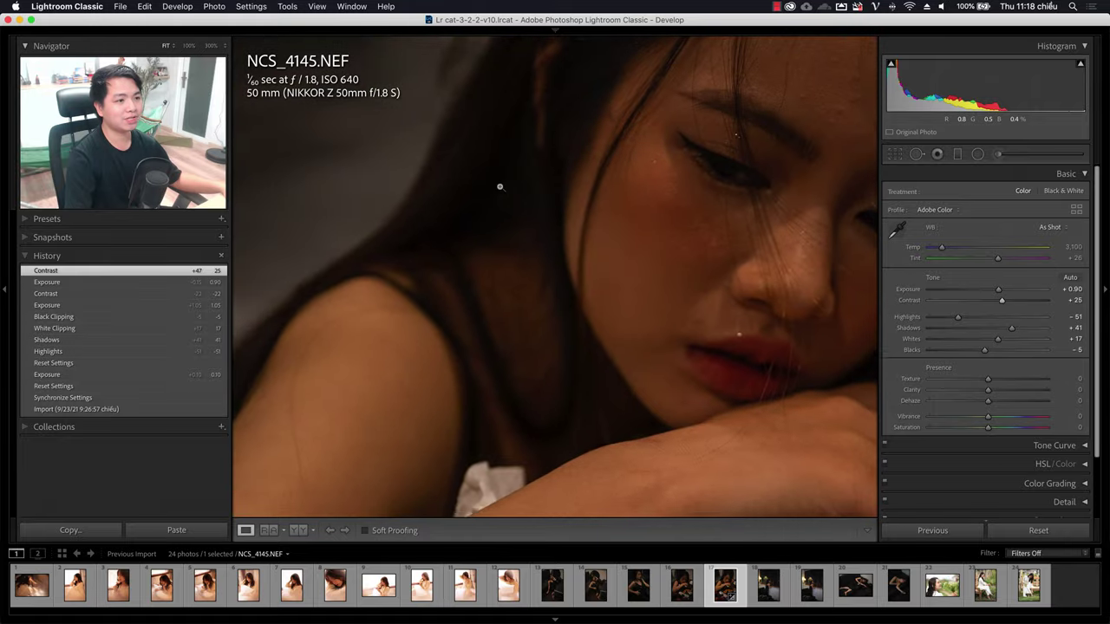
{"action": "left_click", "coordinate": [497, 181]}
{"action": "left_click_drag", "start_coordinate": [1001, 301], "coordinate": [982, 301]}
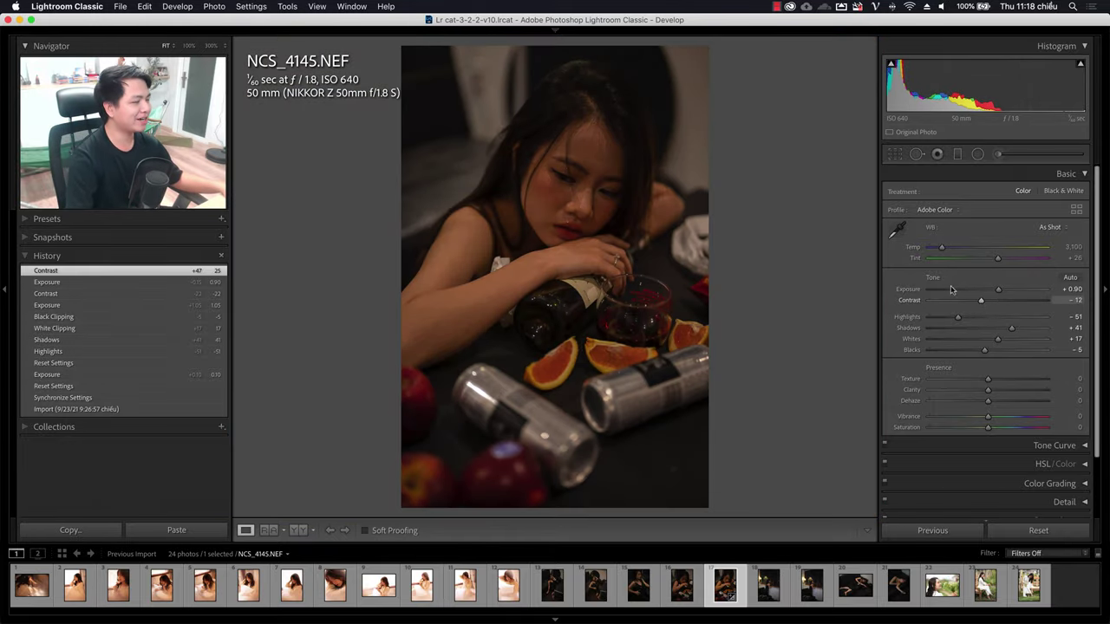
{"action": "left_click", "coordinate": [503, 168]}
- Add texture +7 to NCS_4145 and toggle Before/After to compare the muted look
{"action": "left_click", "coordinate": [503, 178]}
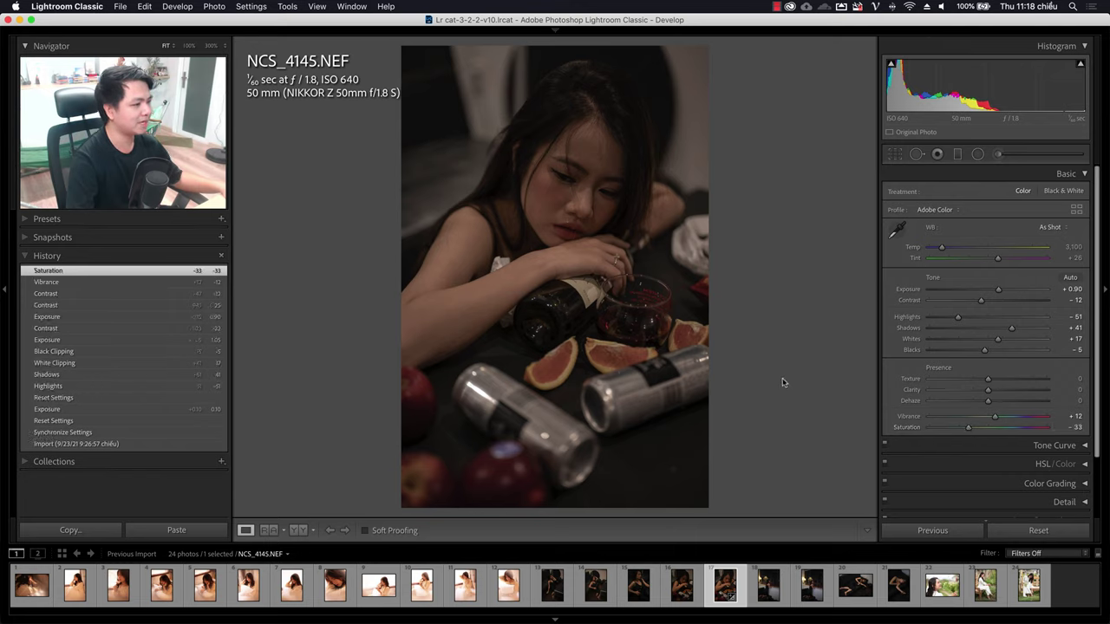
{"action": "key", "text": "backslash"}
{"action": "key", "text": "backslash"}
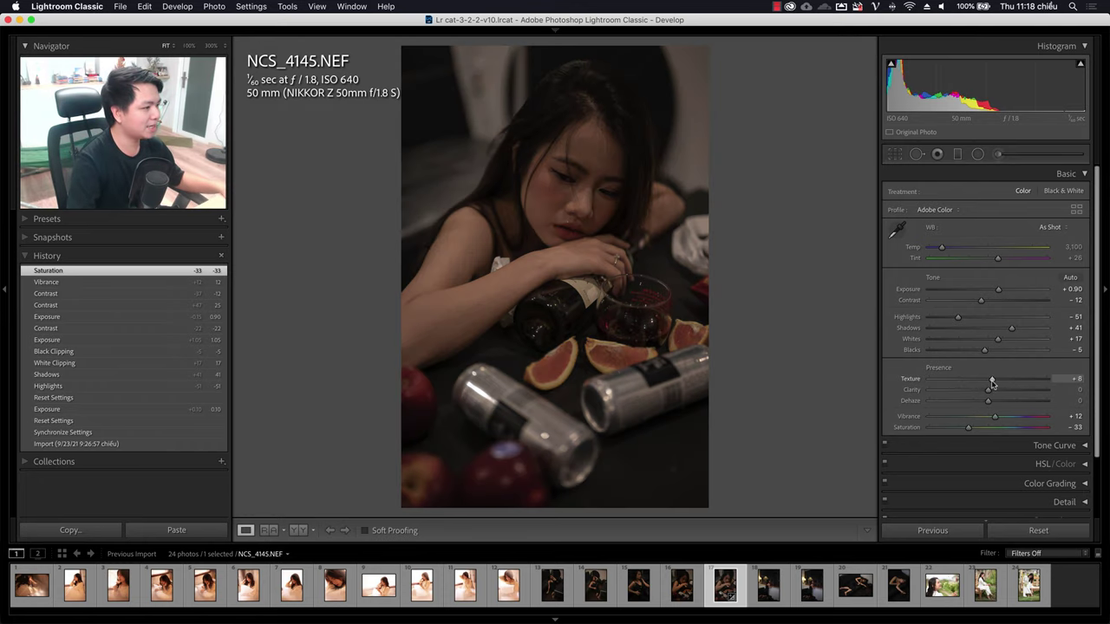
{"action": "left_click_drag", "start_coordinate": [992, 382], "coordinate": [991, 382]}
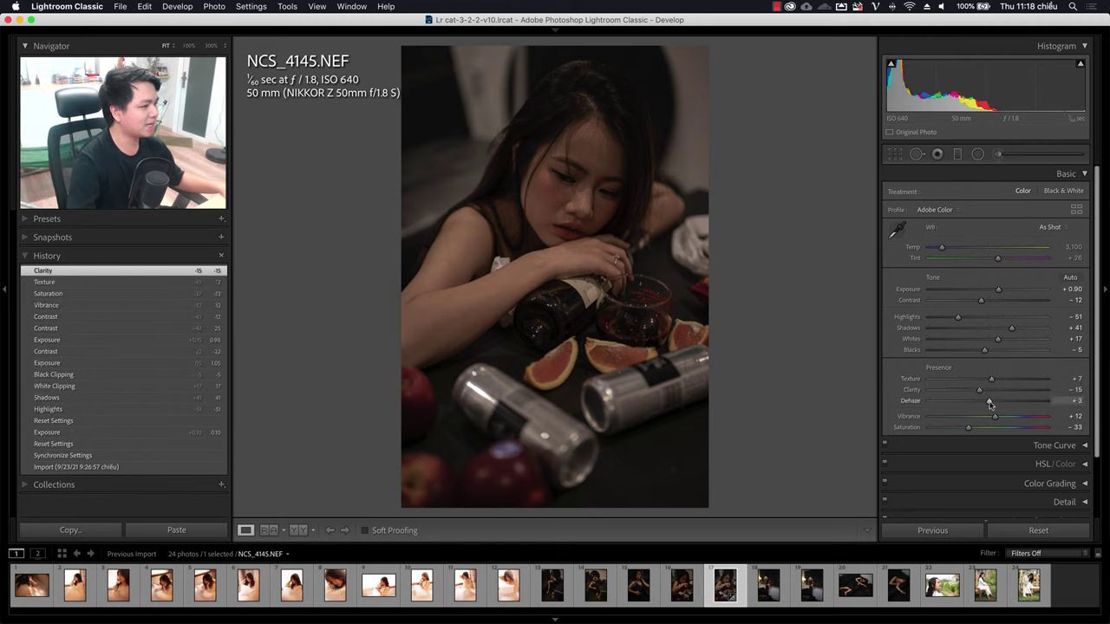
{"action": "key", "text": "backslash"}
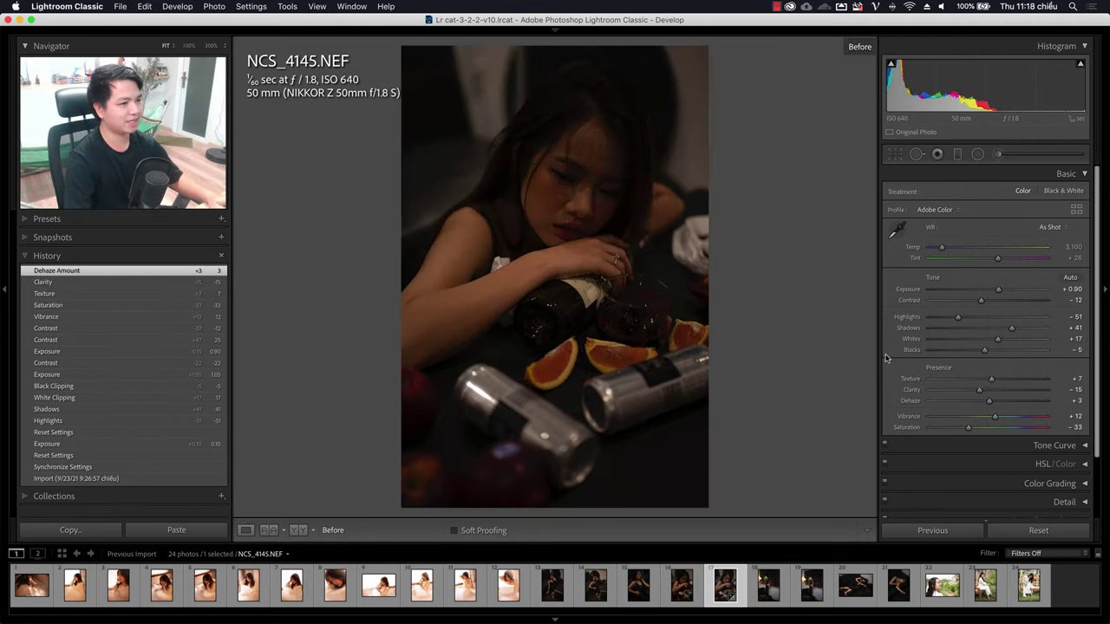
{"action": "key", "text": "backslash"}
{"action": "scroll", "coordinate": [894, 364], "scroll_direction": "down", "scroll_amount": 2}
- Darken the Tone Curve Shadows region of NCS_4145 to -28
{"action": "scroll", "coordinate": [900, 373], "scroll_direction": "down", "scroll_amount": 2}
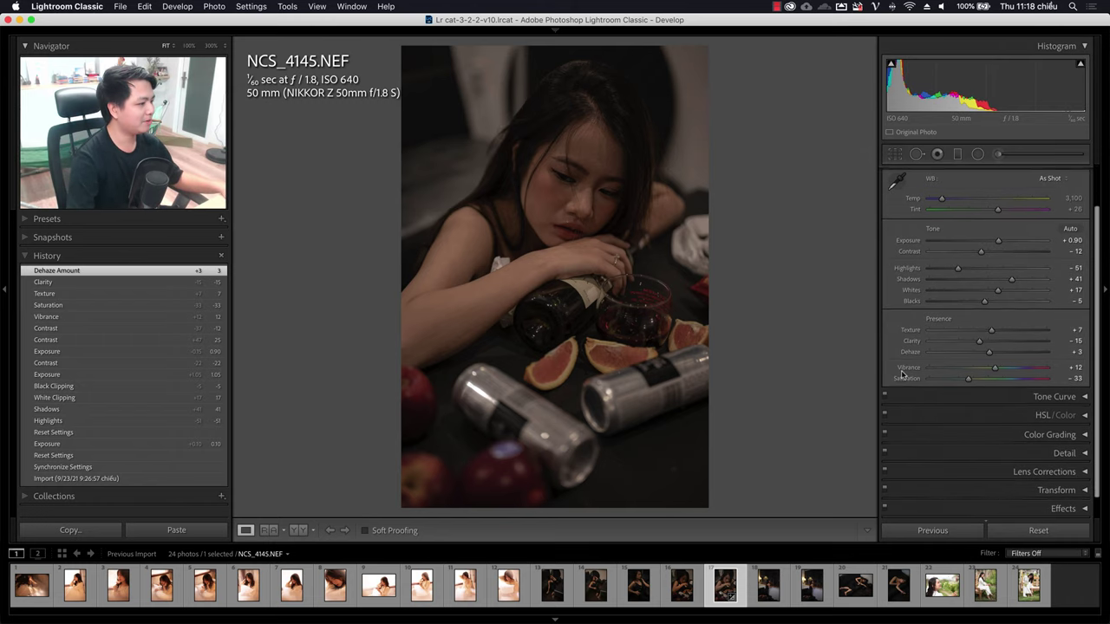
{"action": "scroll", "coordinate": [911, 376], "scroll_direction": "down", "scroll_amount": 2}
{"action": "left_click", "coordinate": [1083, 374]}
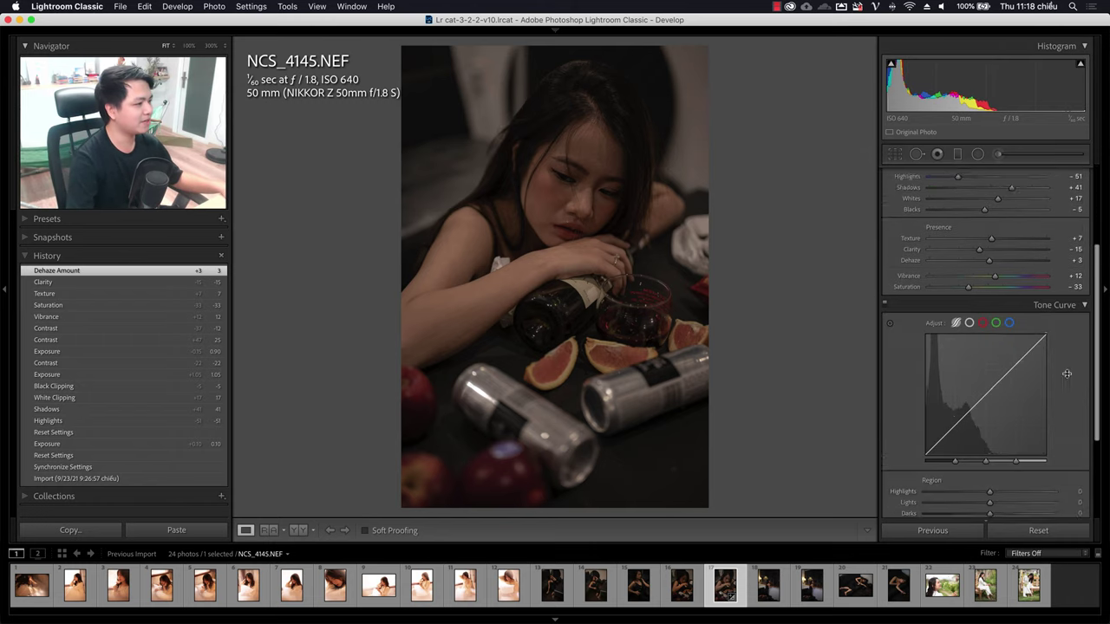
{"action": "left_click_drag", "start_coordinate": [983, 382], "coordinate": [979, 363]}
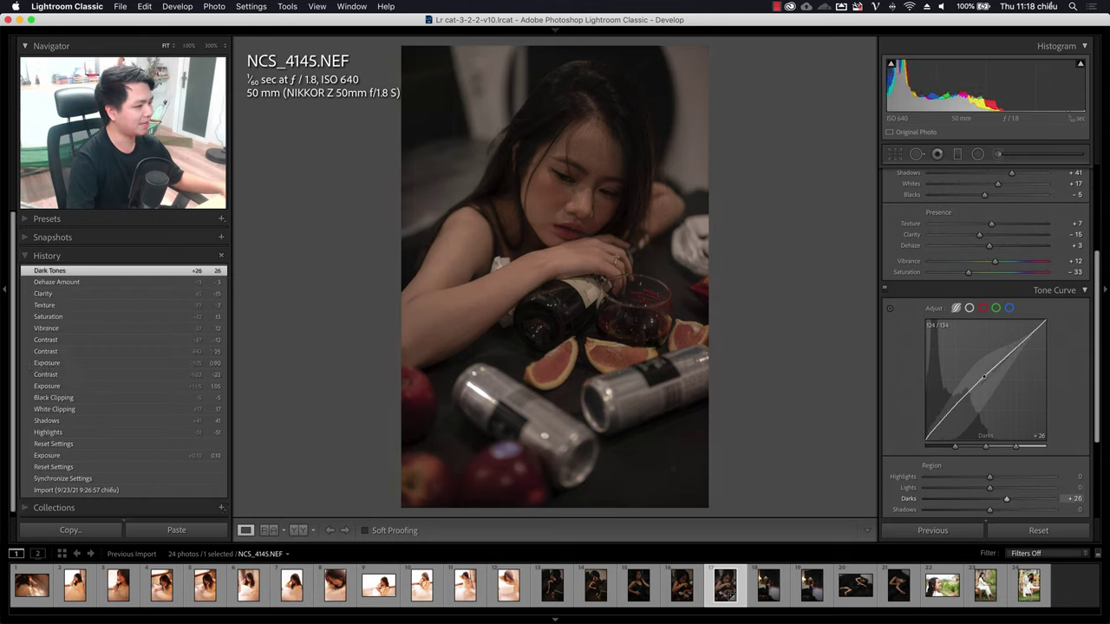
{"action": "left_click_drag", "start_coordinate": [984, 378], "coordinate": [979, 376]}
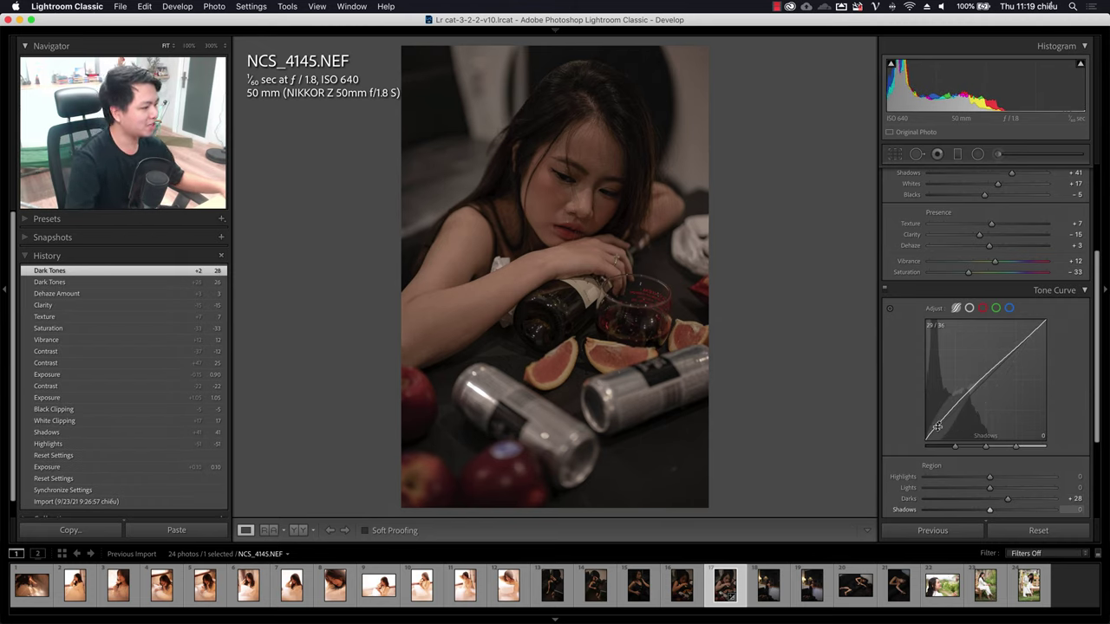
{"action": "left_click_drag", "start_coordinate": [939, 425], "coordinate": [938, 429]}
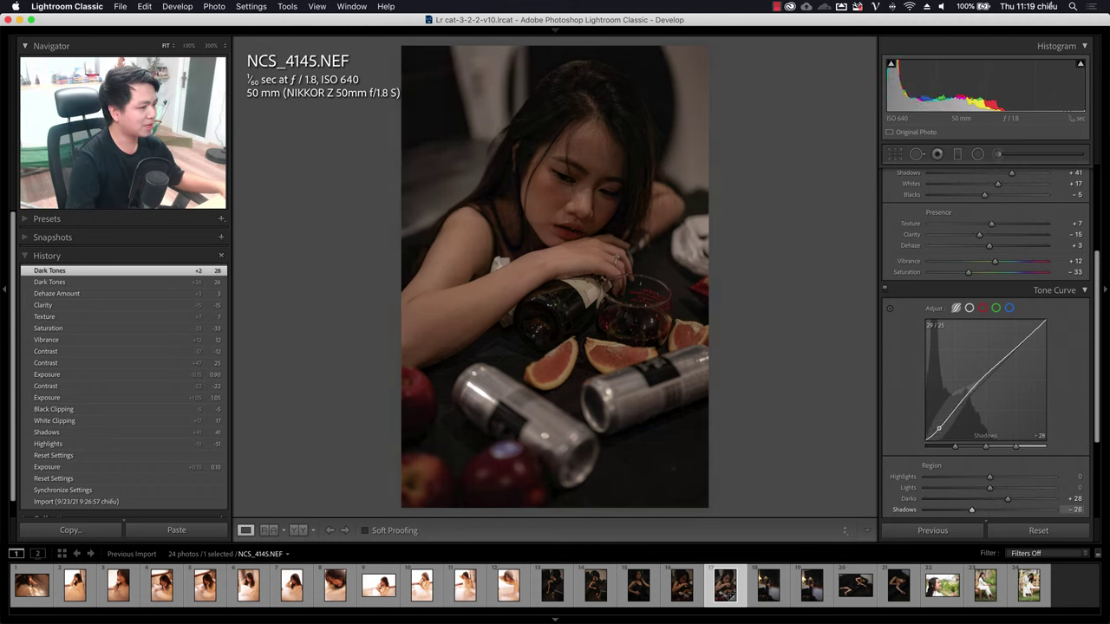
{"action": "left_click_drag", "start_coordinate": [936, 431], "coordinate": [936, 432]}
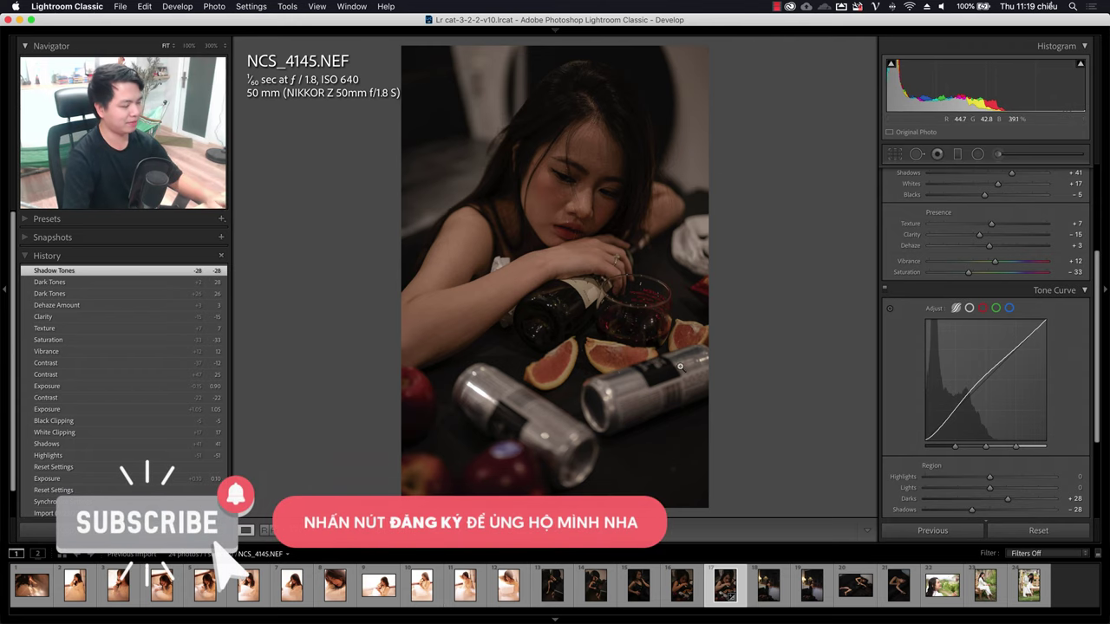
- Compare Before/After, expand the Calibration panel, then return to the Pancake chat in Chrome
{"action": "key", "text": "backslash"}
{"action": "key", "text": "backslash"}
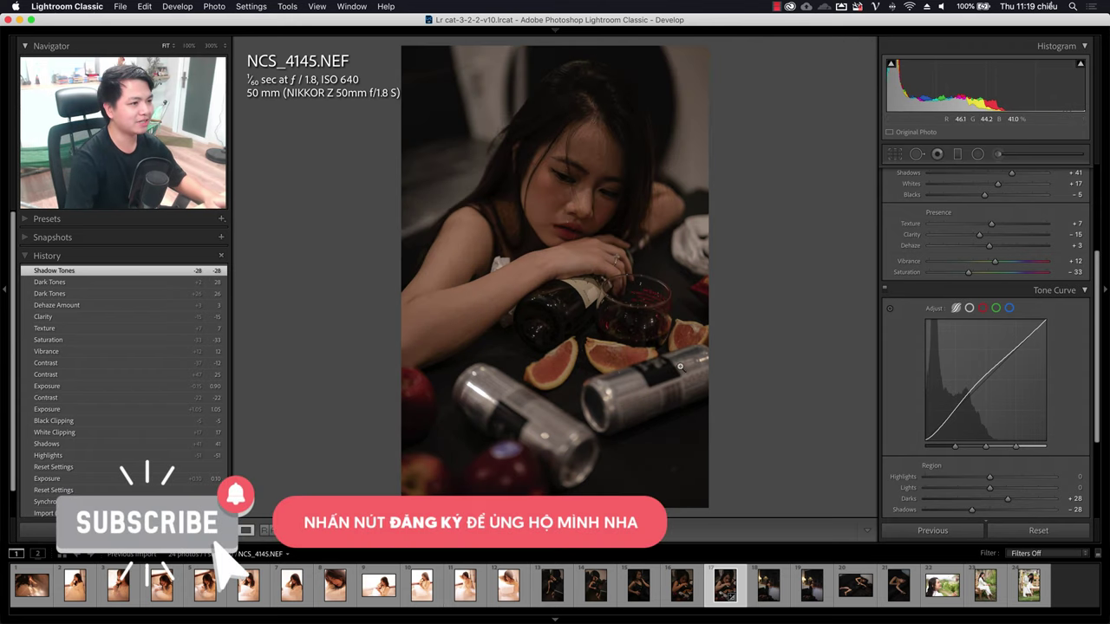
{"action": "key", "text": "backslash"}
{"action": "key", "text": "backslash"}
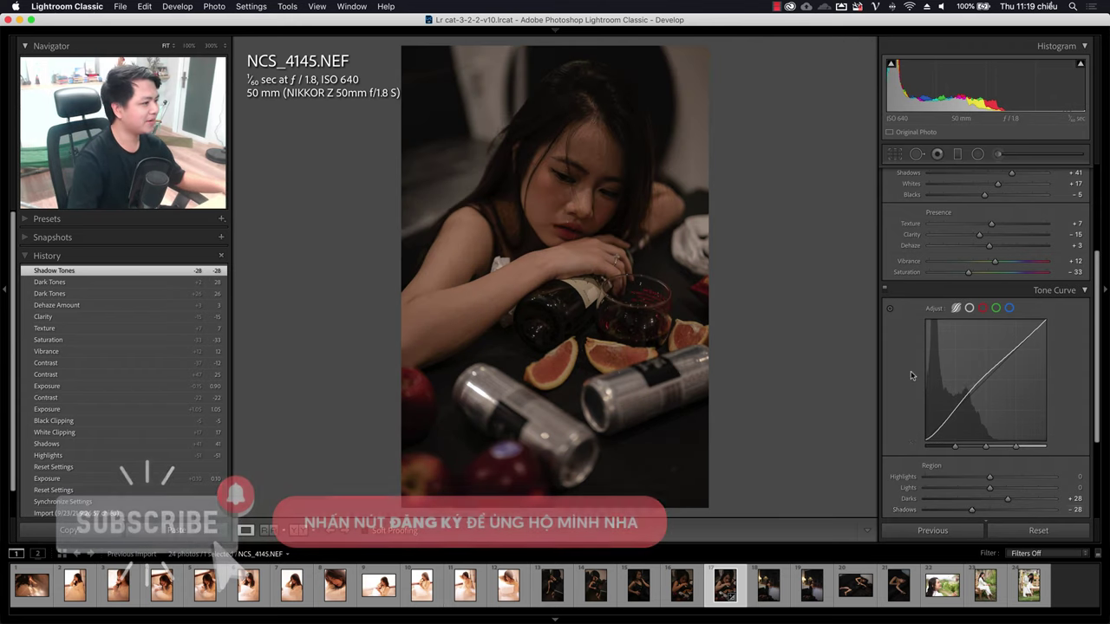
{"action": "scroll", "coordinate": [912, 376], "scroll_direction": "down", "scroll_amount": 5}
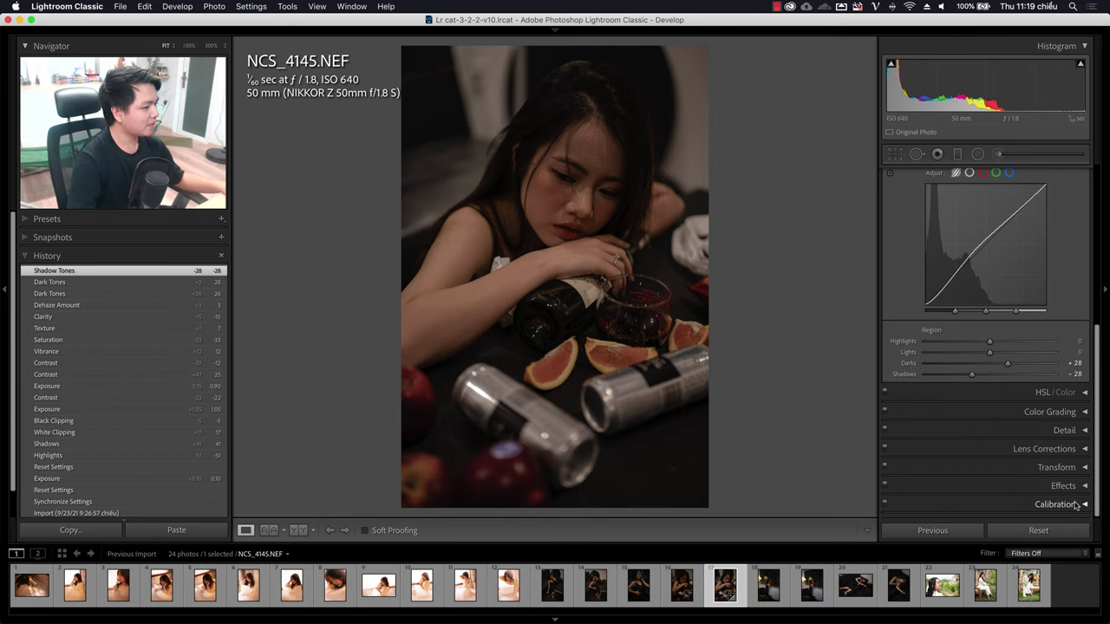
{"action": "left_click", "coordinate": [1077, 506]}
{"action": "scroll", "coordinate": [1087, 351], "scroll_direction": "up", "scroll_amount": 2}
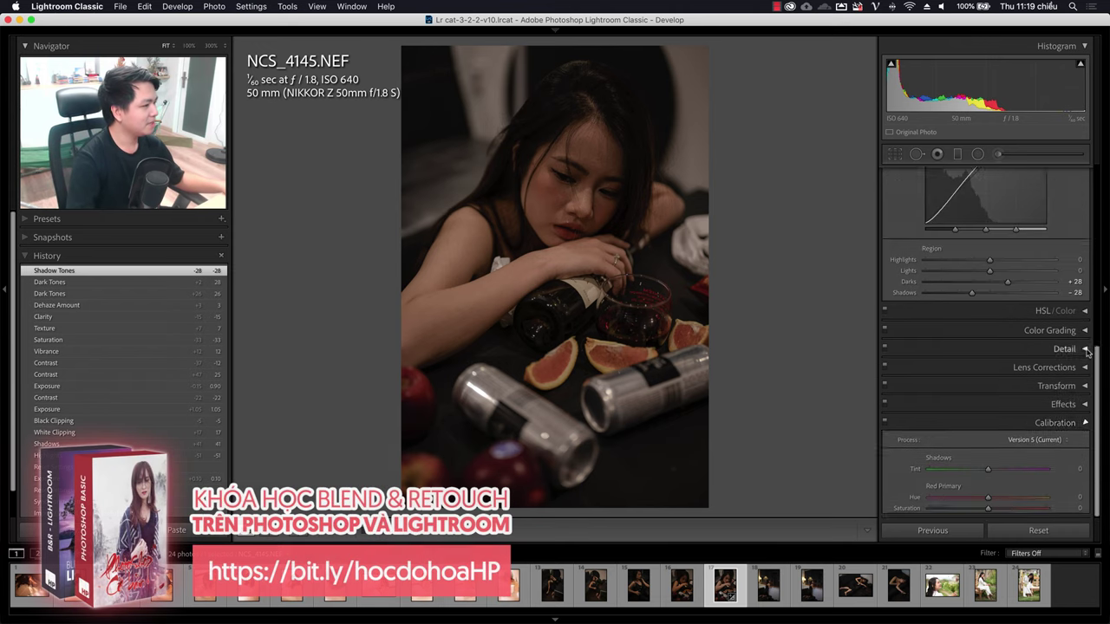
{"action": "scroll", "coordinate": [1087, 351], "scroll_direction": "up", "scroll_amount": 2}
{"action": "scroll", "coordinate": [931, 406], "scroll_direction": "down", "scroll_amount": 5}
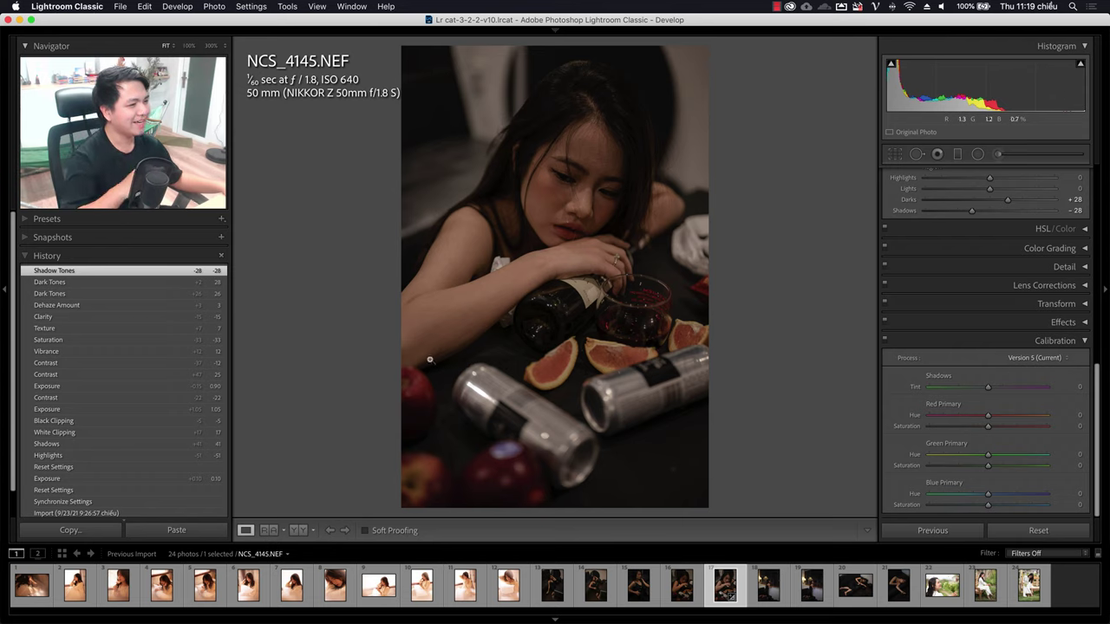
{"action": "mouse_move", "coordinate": [293, 614]}
{"action": "left_click", "coordinate": [271, 600]}
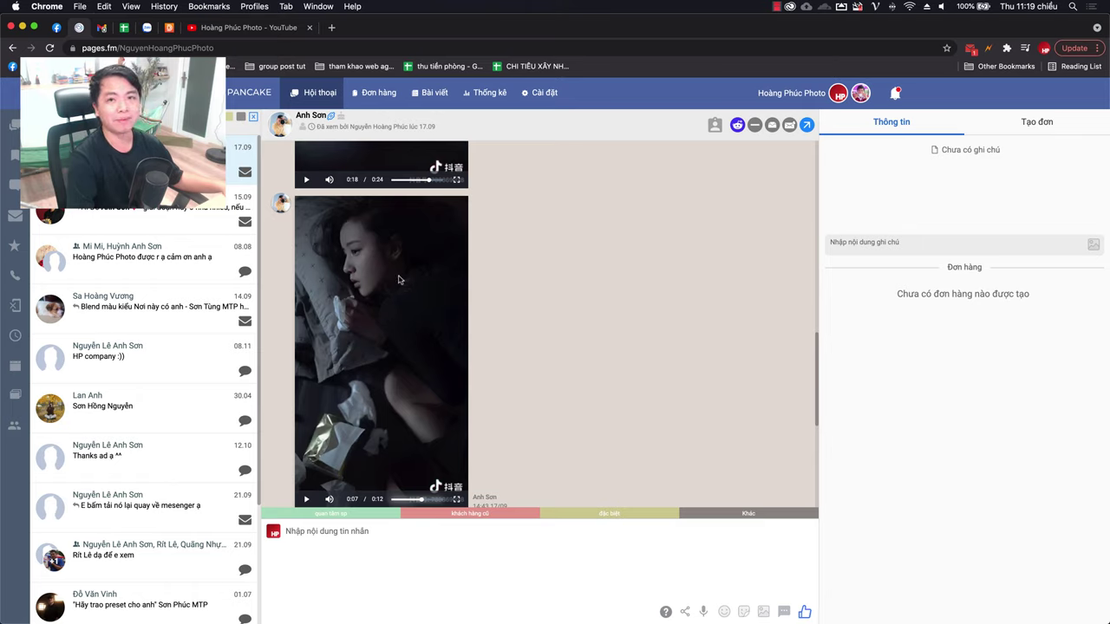
- Scroll the Pancake chat to review the customer's dark reference portrait videos
{"action": "scroll", "coordinate": [516, 269], "scroll_direction": "up", "scroll_amount": 3}
{"action": "scroll", "coordinate": [515, 269], "scroll_direction": "up", "scroll_amount": 3}
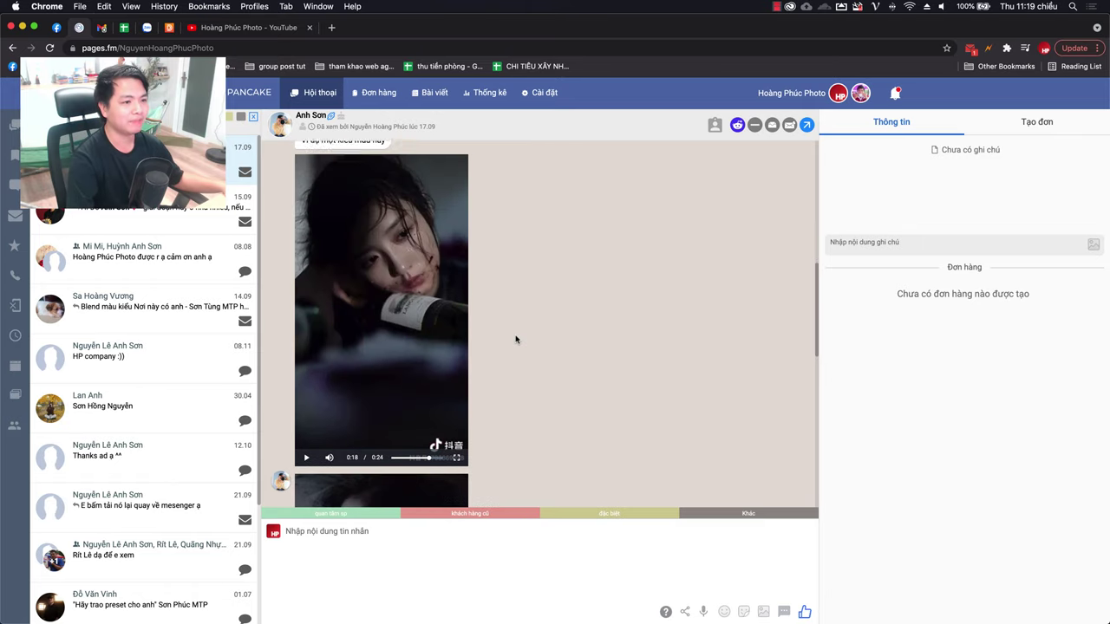
{"action": "scroll", "coordinate": [349, 350], "scroll_direction": "down", "scroll_amount": 5}
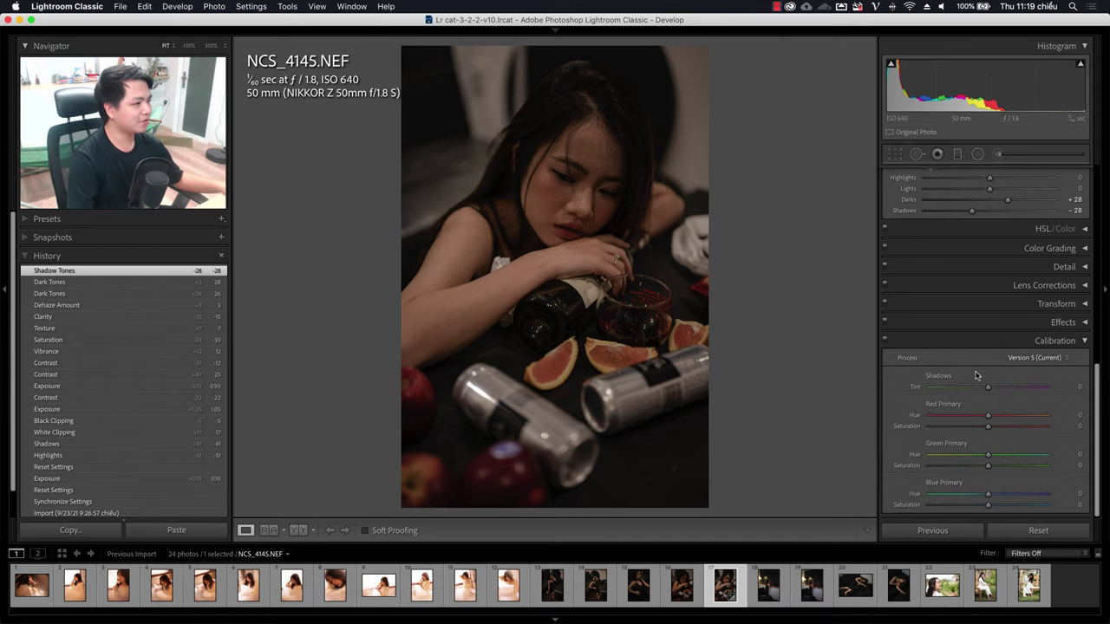
- Return to Lightroom and briefly expand and collapse the Color Grading wheels
{"action": "left_click", "coordinate": [962, 344]}
{"action": "scroll", "coordinate": [980, 365], "scroll_direction": "up", "scroll_amount": 3}
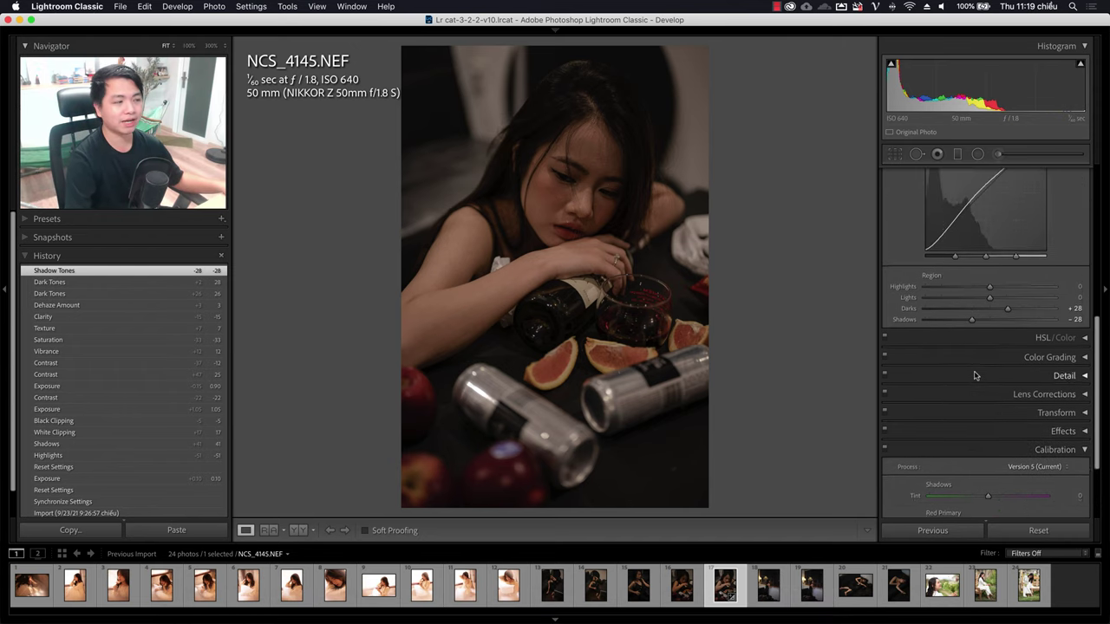
{"action": "scroll", "coordinate": [1015, 303], "scroll_direction": "up", "scroll_amount": 2}
{"action": "scroll", "coordinate": [1041, 260], "scroll_direction": "up", "scroll_amount": 2}
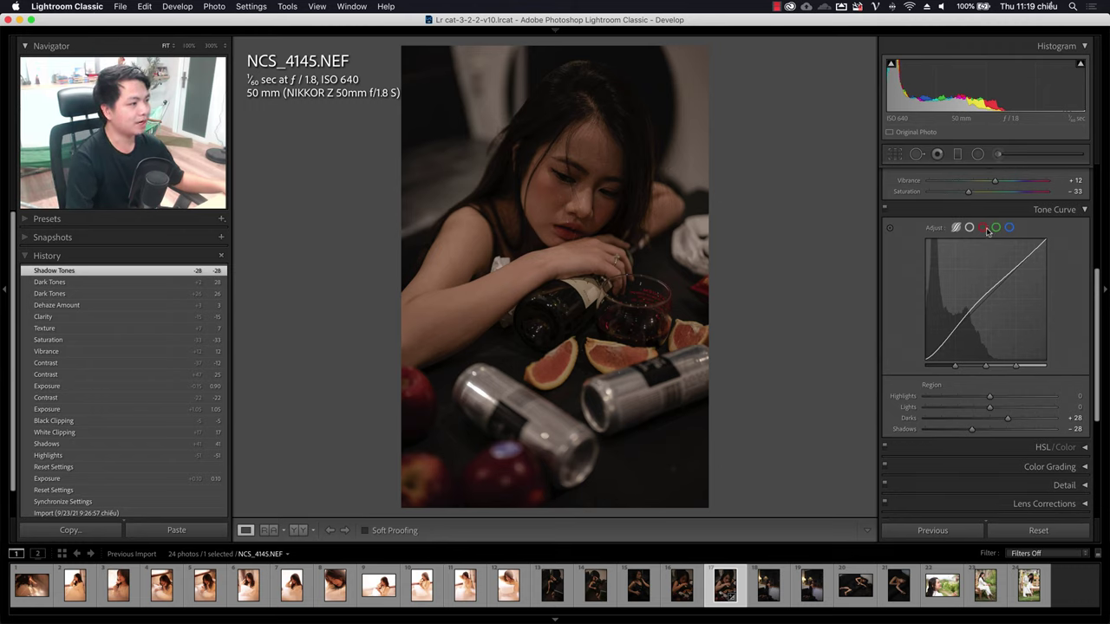
{"action": "scroll", "coordinate": [1058, 347], "scroll_direction": "down", "scroll_amount": 2}
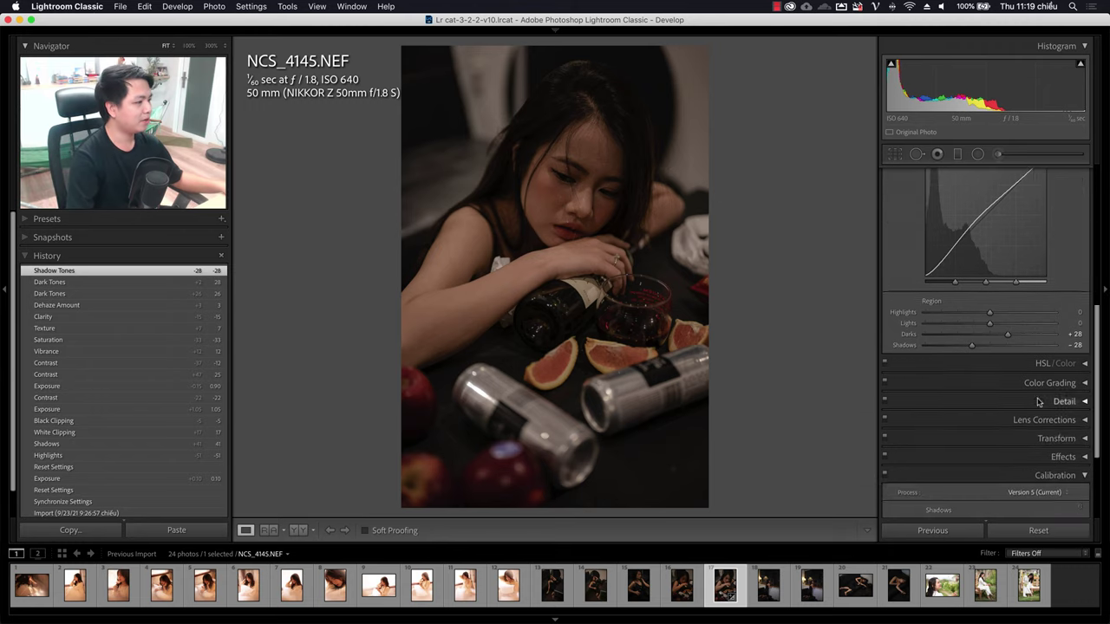
{"action": "scroll", "coordinate": [1071, 378], "scroll_direction": "down", "scroll_amount": 1}
{"action": "left_click", "coordinate": [1084, 367]}
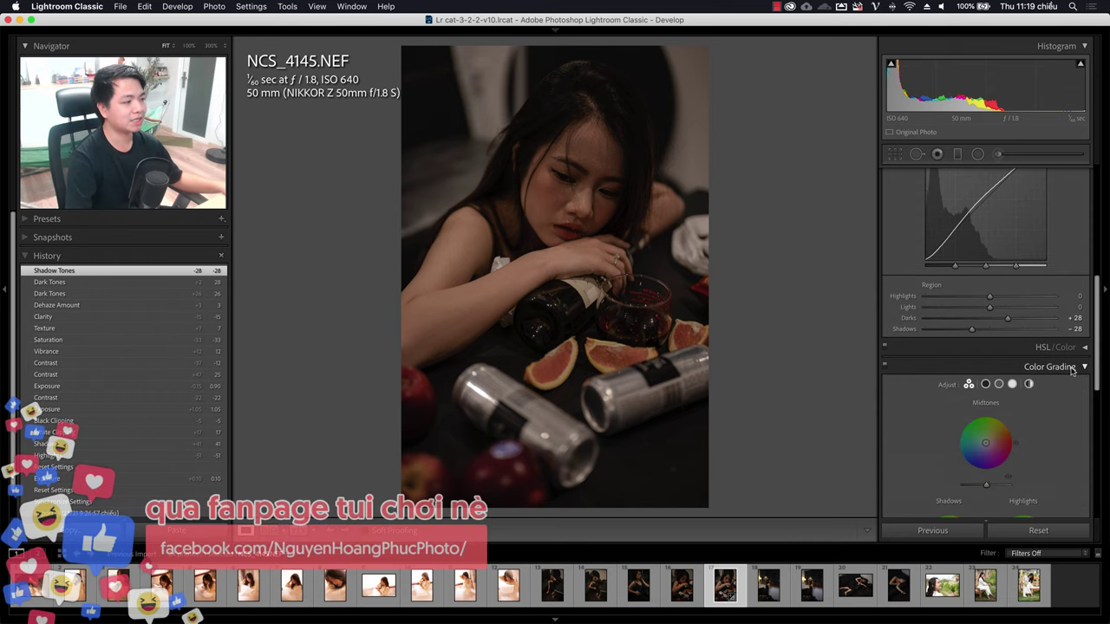
{"action": "left_click", "coordinate": [1084, 367]}
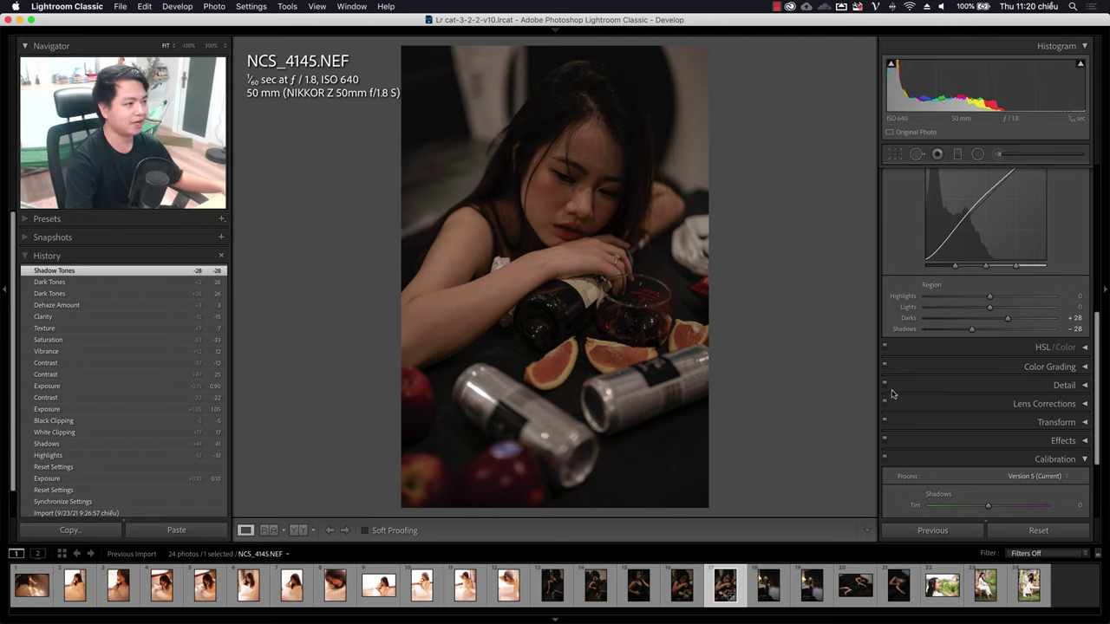
- Set Calibration Blue Primary hue +10, Green Primary hue +68 and Green Primary saturation −29
{"action": "scroll", "coordinate": [1069, 362], "scroll_direction": "down", "scroll_amount": 1}
{"action": "scroll", "coordinate": [1069, 363], "scroll_direction": "down", "scroll_amount": 2}
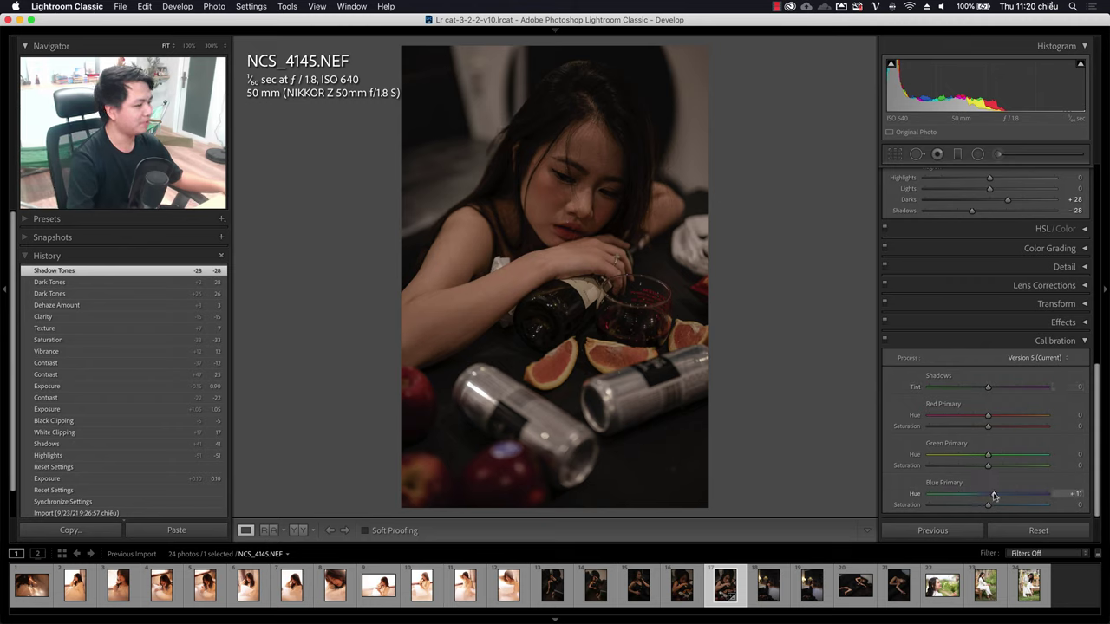
{"action": "left_click_drag", "start_coordinate": [993, 495], "coordinate": [992, 497]}
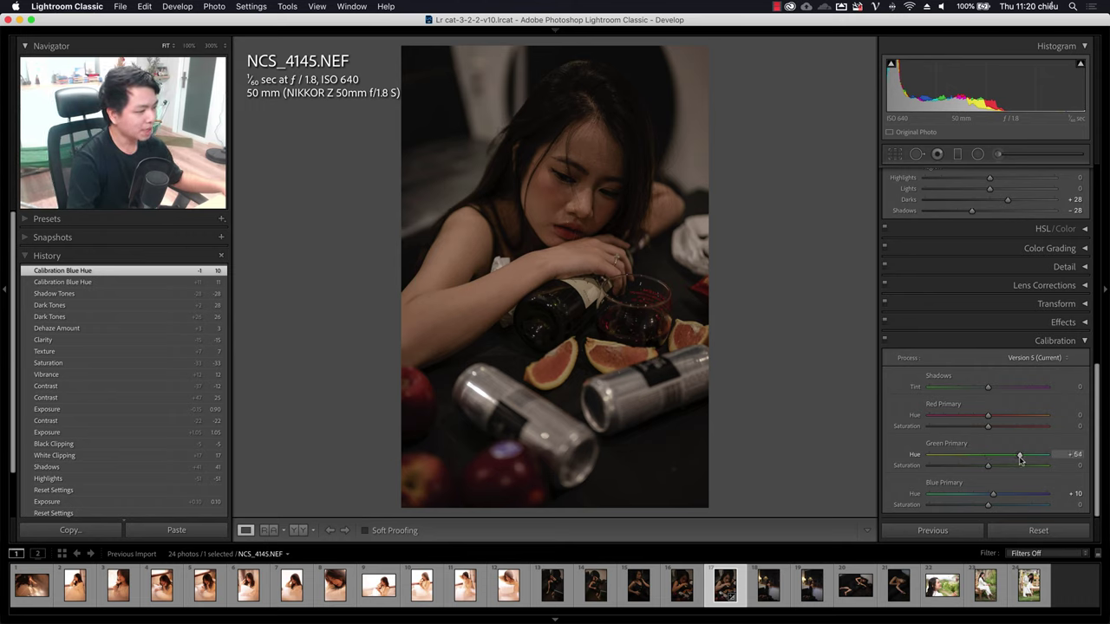
{"action": "left_click_drag", "start_coordinate": [1021, 460], "coordinate": [991, 462]}
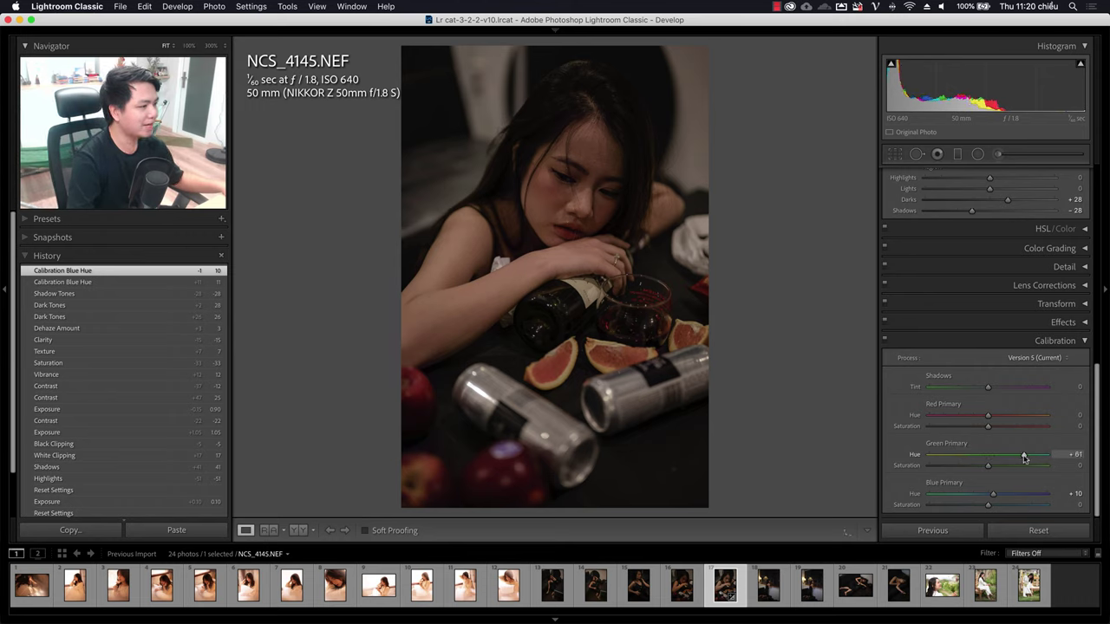
{"action": "left_click_drag", "start_coordinate": [974, 469], "coordinate": [972, 469]}
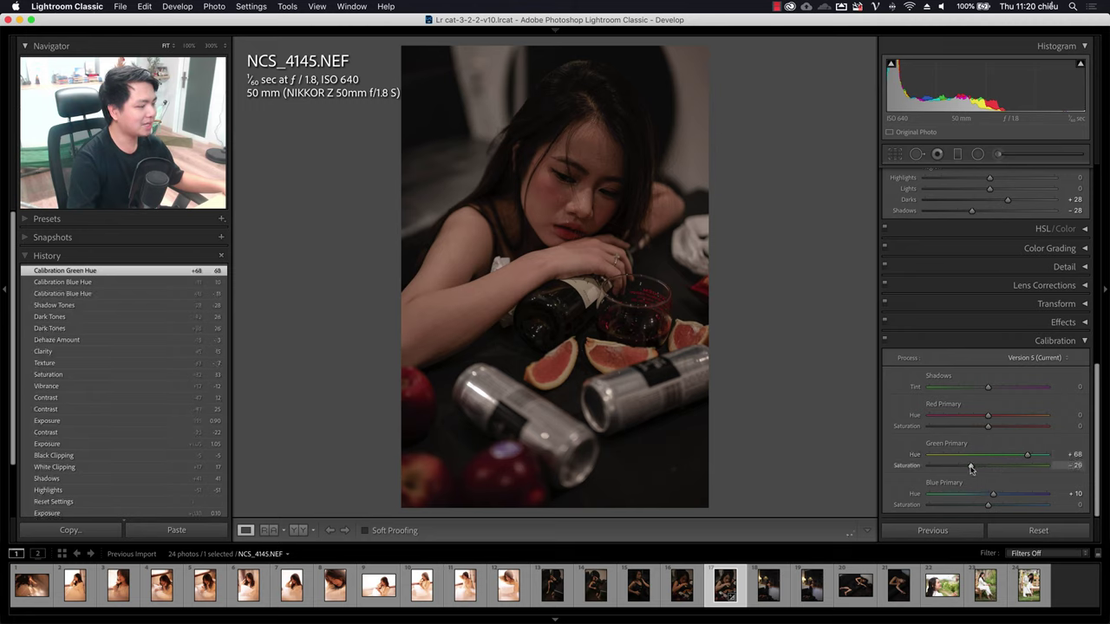
{"action": "key", "text": "Return"}
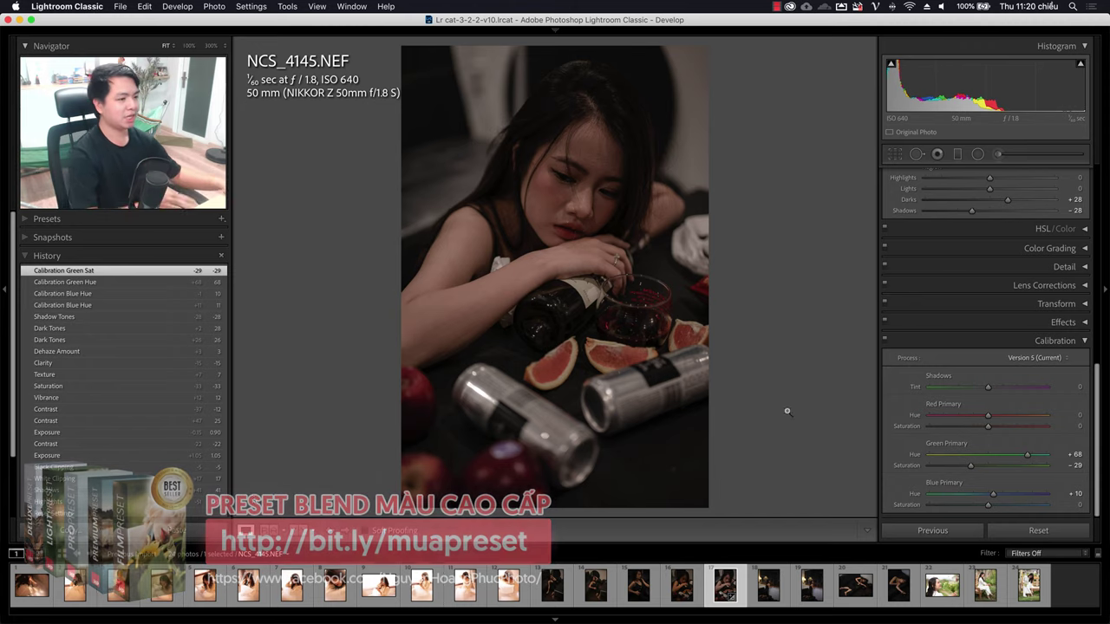
- Search Google Images for 'rgb wheel' in a new Chrome tab and preview a colour wheel
{"action": "left_click", "coordinate": [282, 607]}
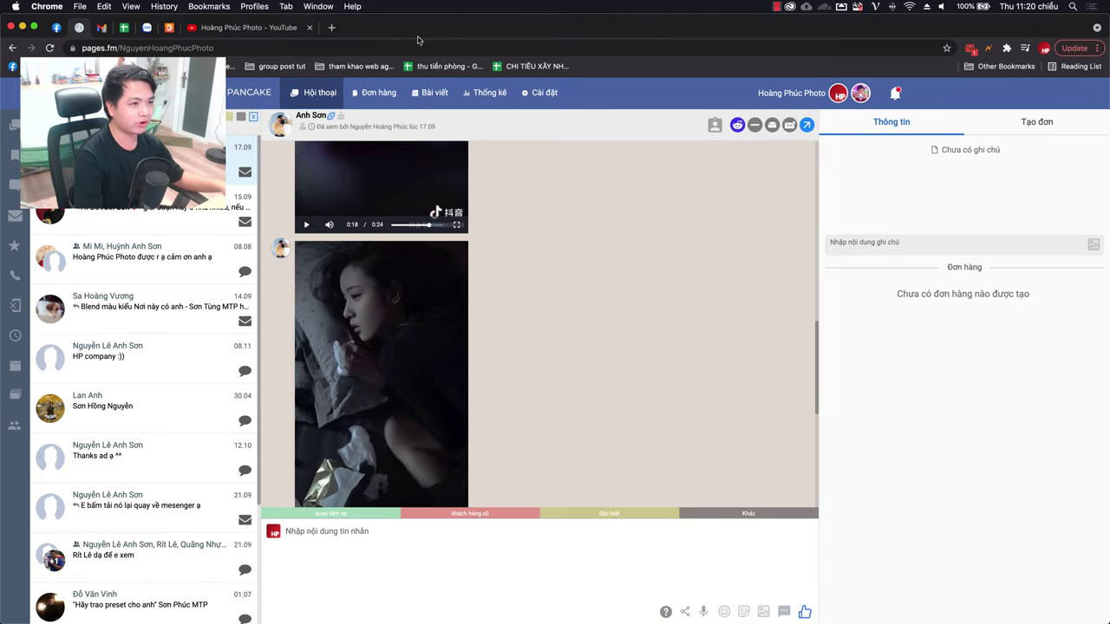
{"action": "left_click", "coordinate": [331, 27]}
{"action": "type", "text": "rgb"}
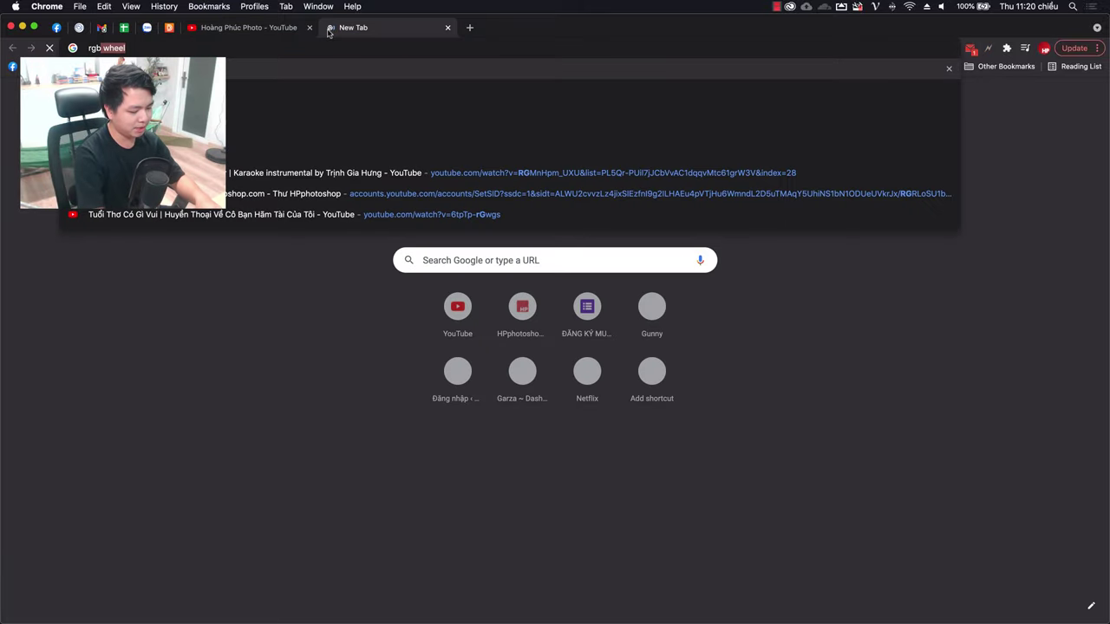
{"action": "key", "text": "Return"}
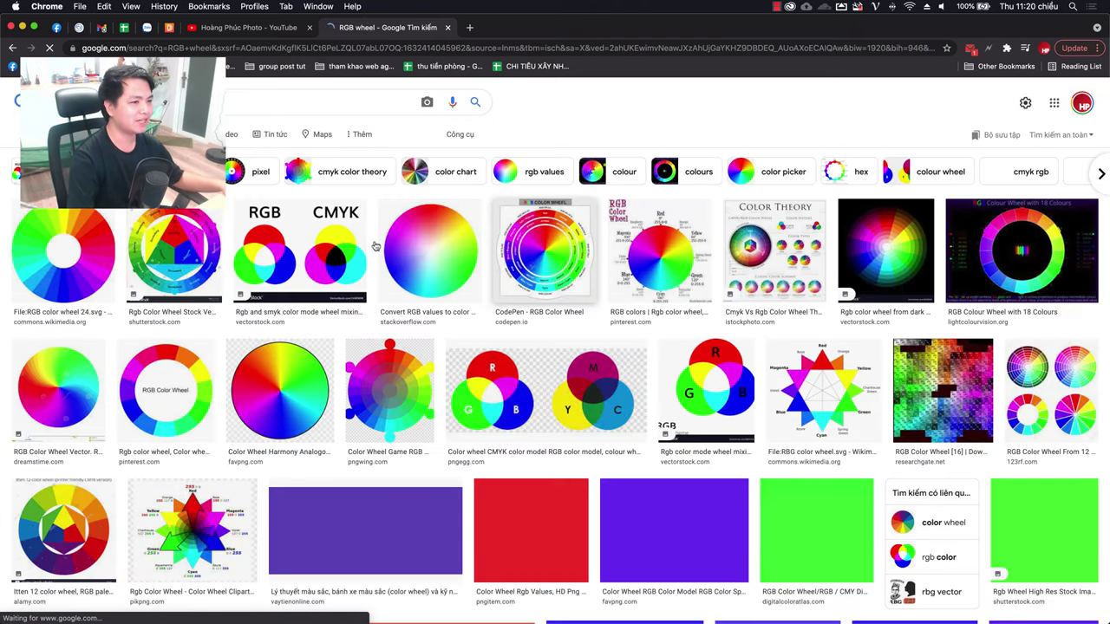
{"action": "left_click", "coordinate": [433, 261]}
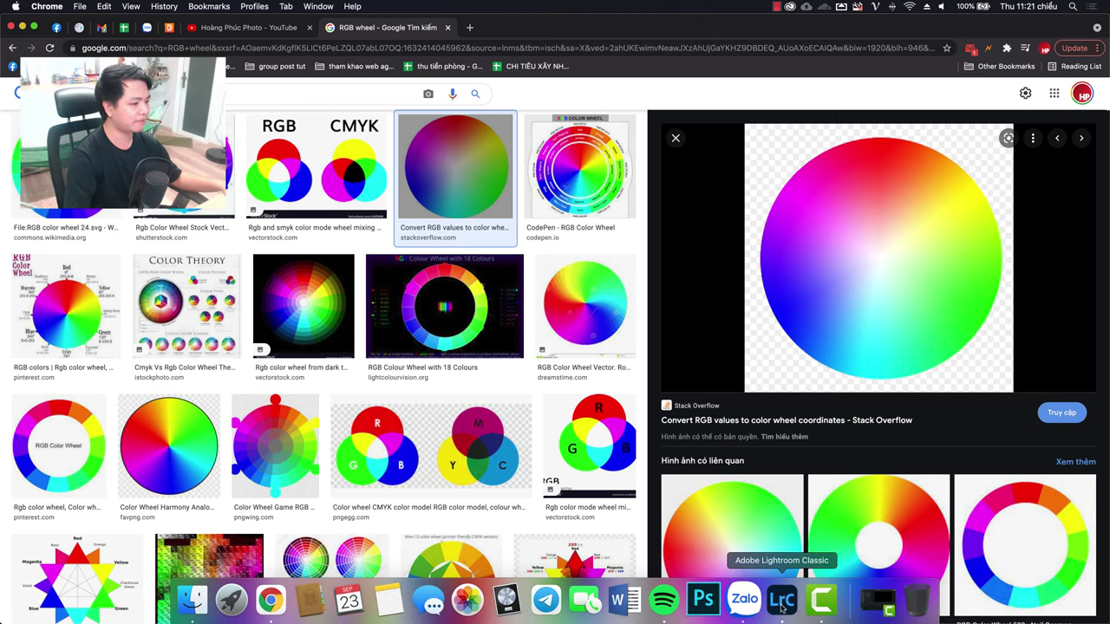
{"action": "left_click", "coordinate": [776, 605]}
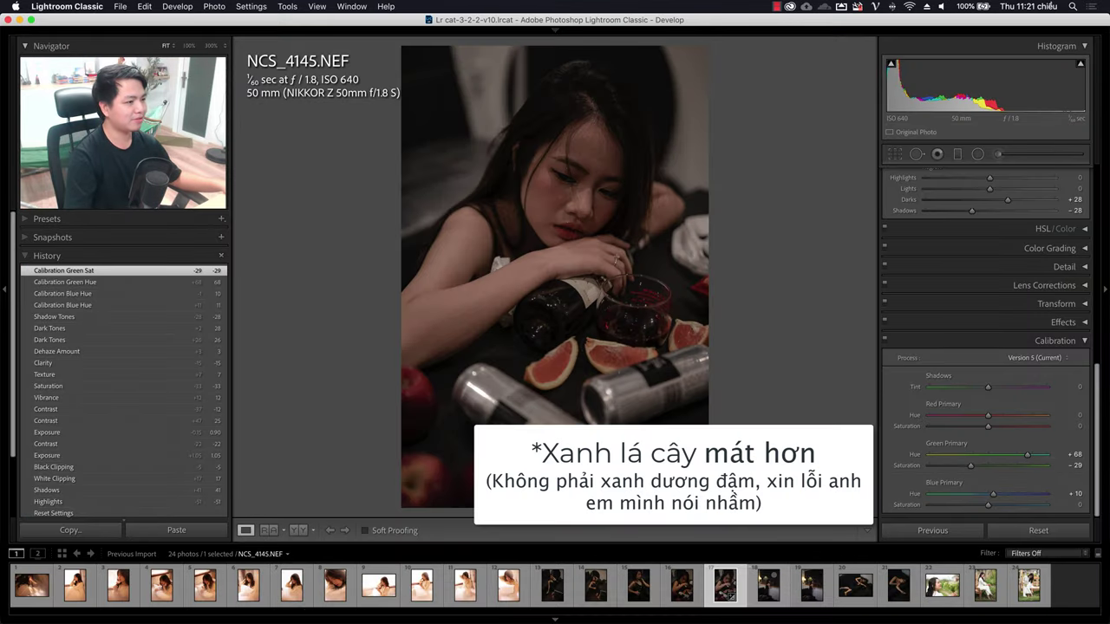
- Recheck the colour wheel reference, then reset and raise the Calibration Green Primary hue
{"action": "left_click", "coordinate": [276, 609]}
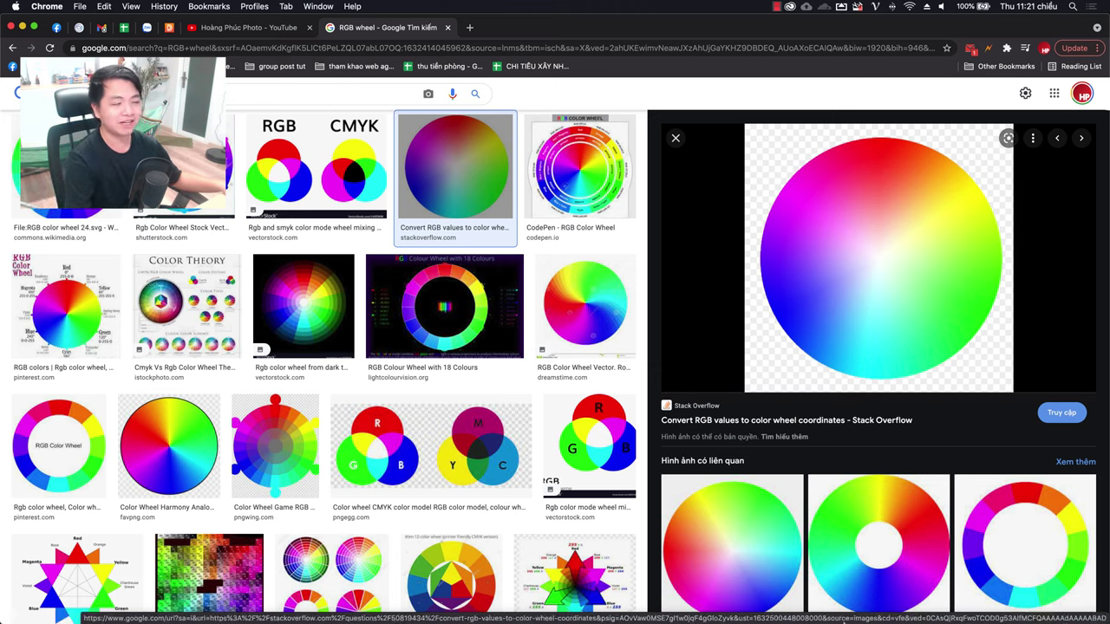
{"action": "left_click", "coordinate": [818, 598]}
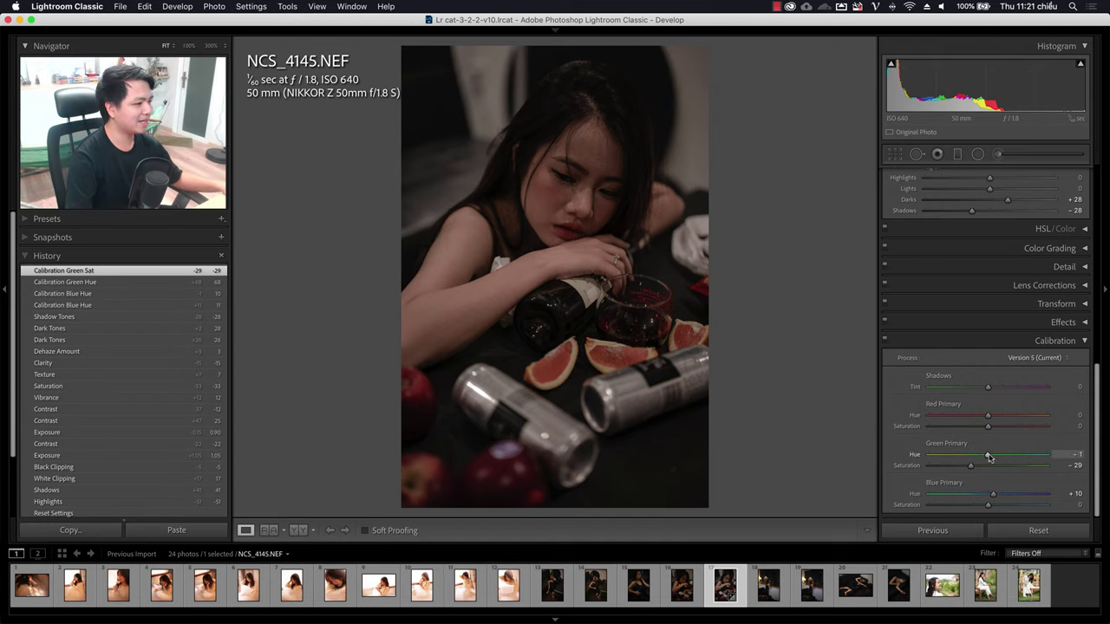
{"action": "left_click_drag", "start_coordinate": [990, 458], "coordinate": [991, 458]}
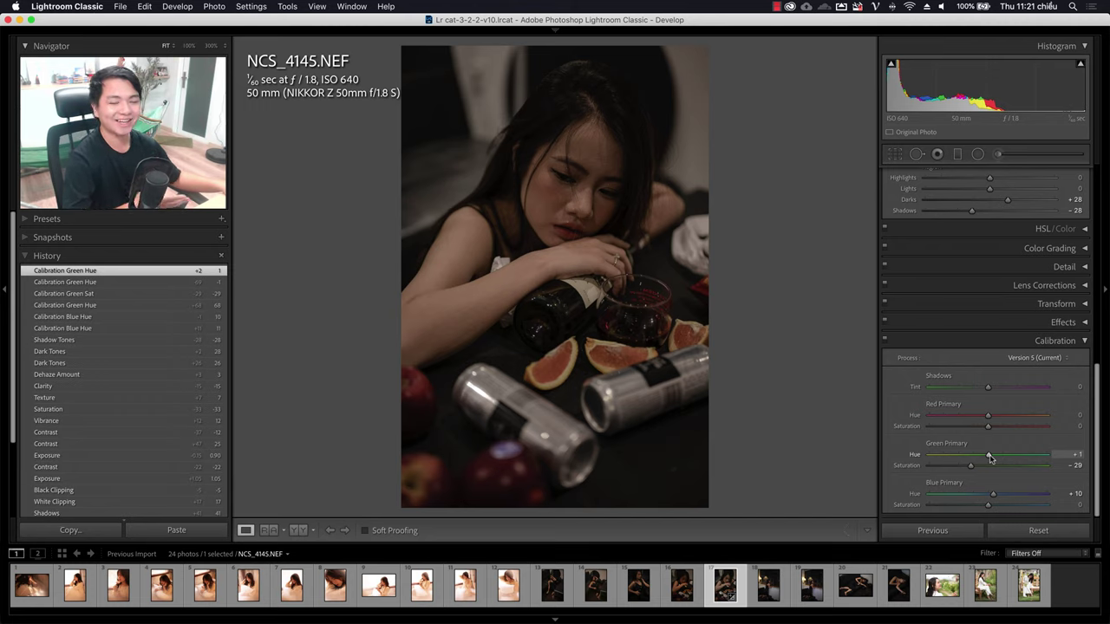
{"action": "left_click_drag", "start_coordinate": [991, 458], "coordinate": [1020, 457]}
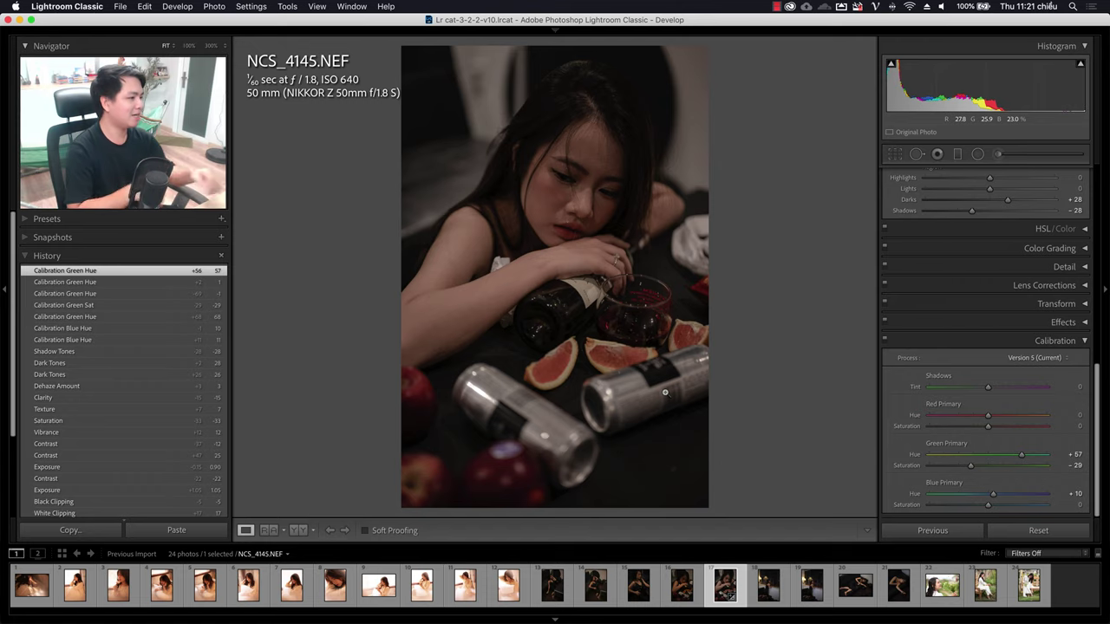
- Zoom to 100% on the arm and bottle and compare the original with the edit
{"action": "left_click", "coordinate": [524, 250]}
{"action": "left_click_drag", "start_coordinate": [508, 263], "coordinate": [523, 327]}
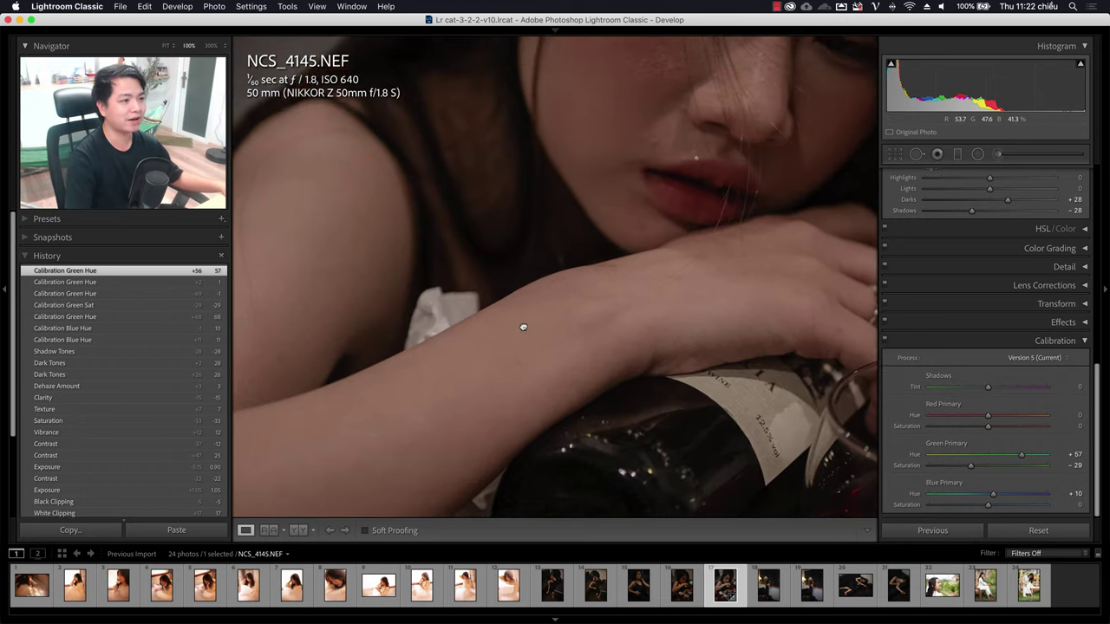
{"action": "key", "text": "backslash"}
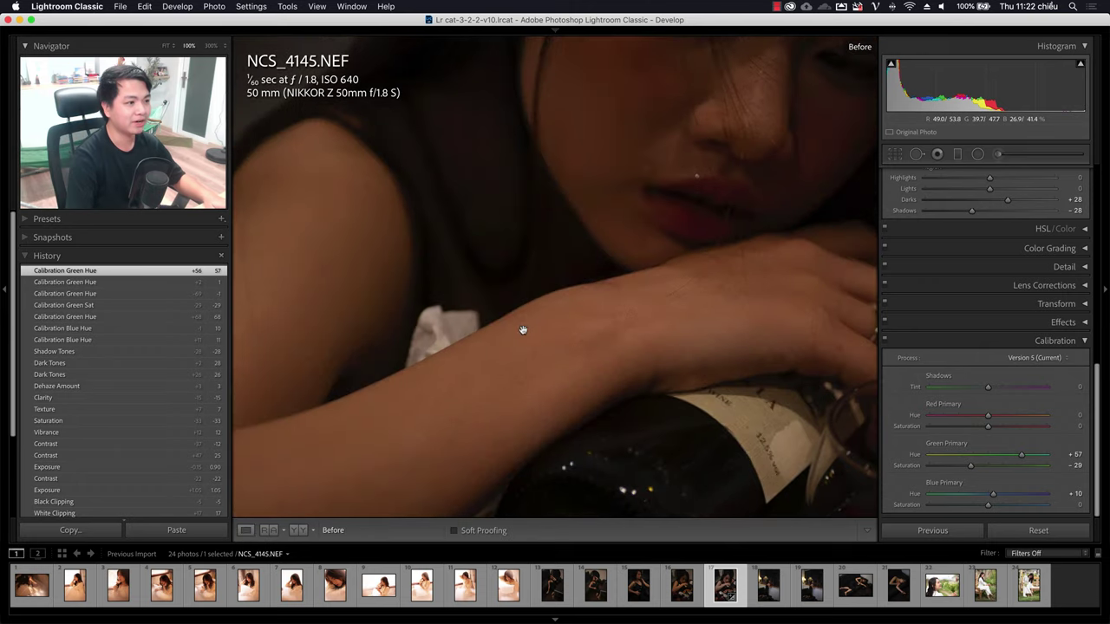
{"action": "key", "text": "backslash"}
{"action": "key", "text": "backslash"}
{"action": "key", "text": "backslash"}
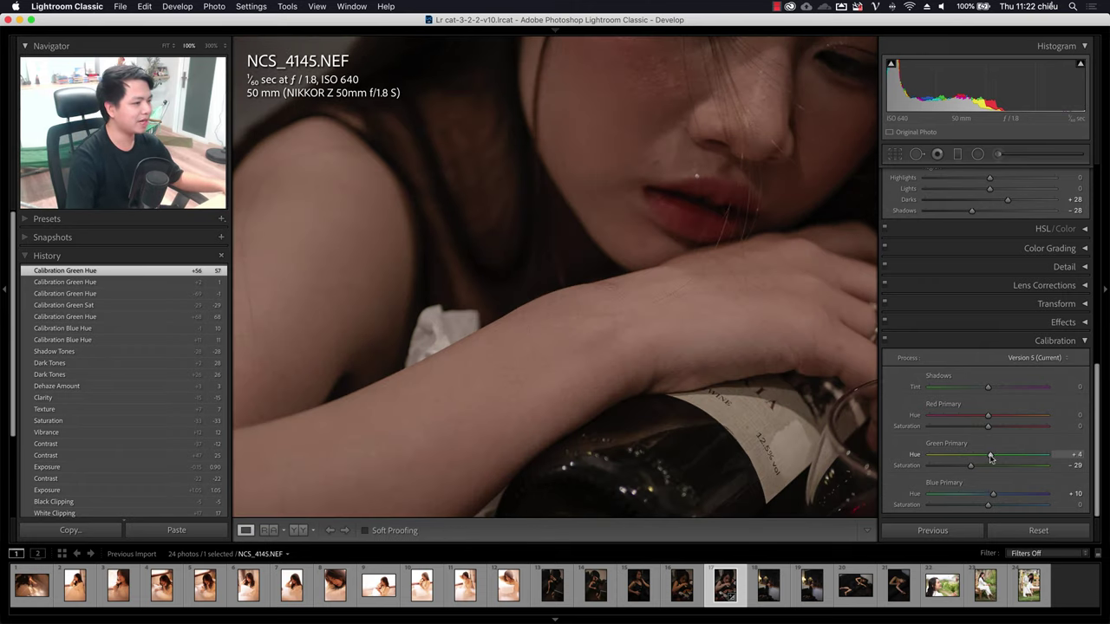
- Try Green Primary hue at +4 and −100, then settle it around +52 while inspecting up close
{"action": "left_click_drag", "start_coordinate": [991, 457], "coordinate": [931, 461]}
{"action": "left_click", "coordinate": [611, 306]}
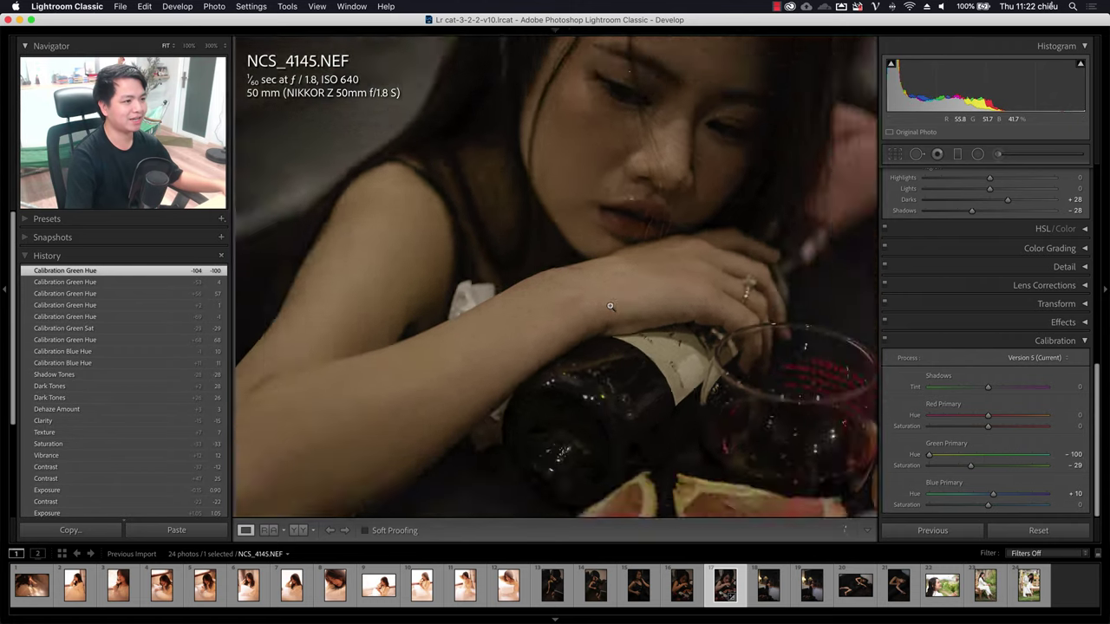
{"action": "left_click", "coordinate": [557, 258]}
{"action": "left_click_drag", "start_coordinate": [545, 257], "coordinate": [575, 315]}
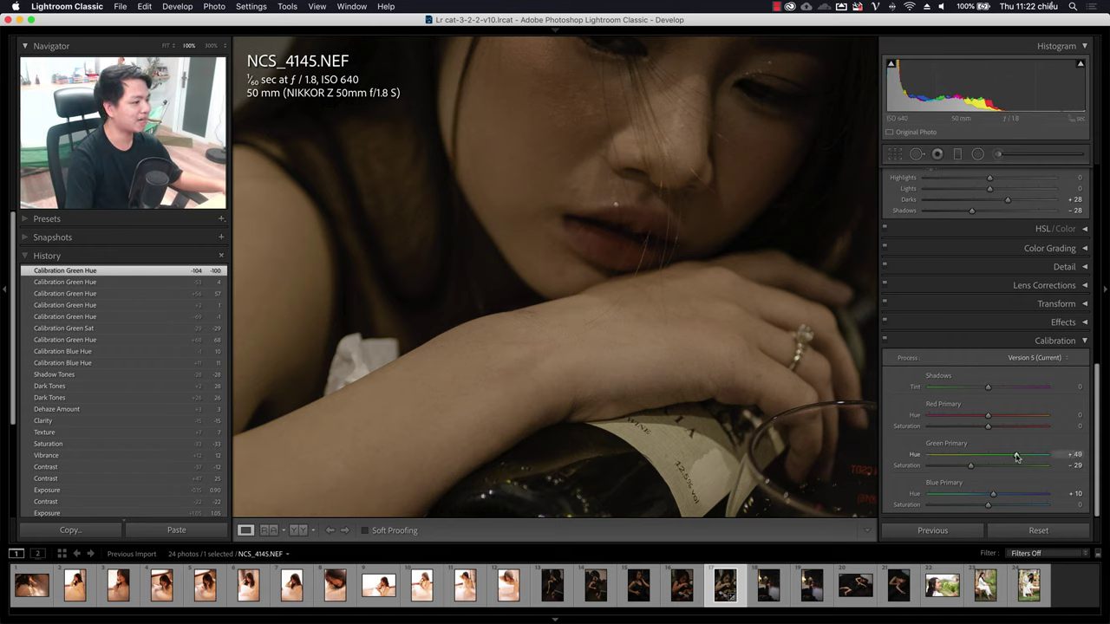
{"action": "left_click_drag", "start_coordinate": [1017, 457], "coordinate": [1019, 457]}
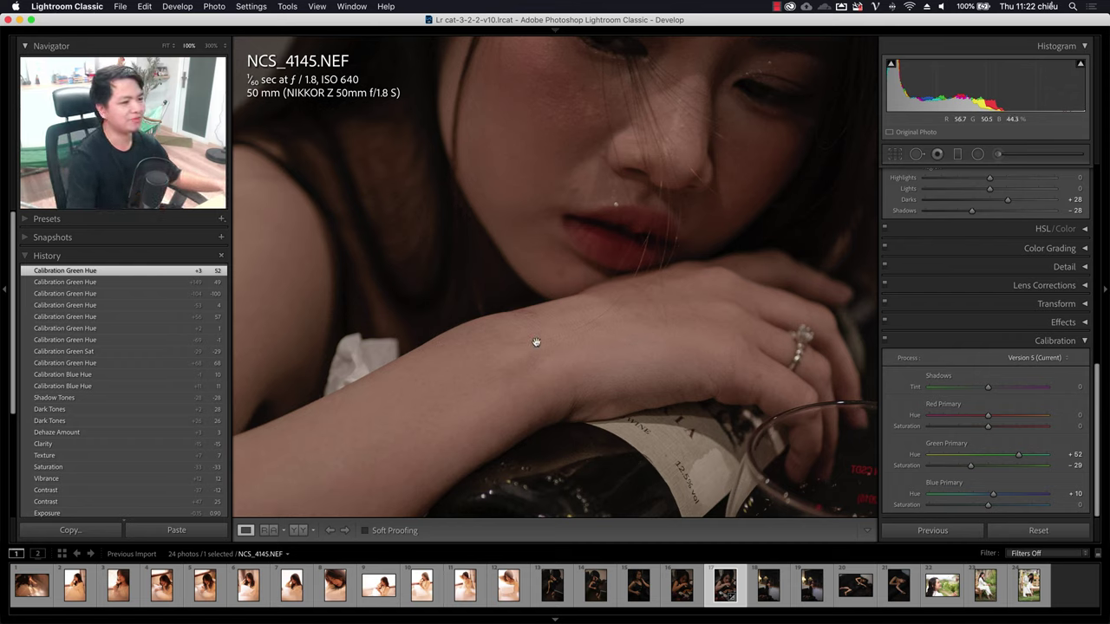
{"action": "left_click", "coordinate": [617, 200]}
{"action": "left_click", "coordinate": [570, 223]}
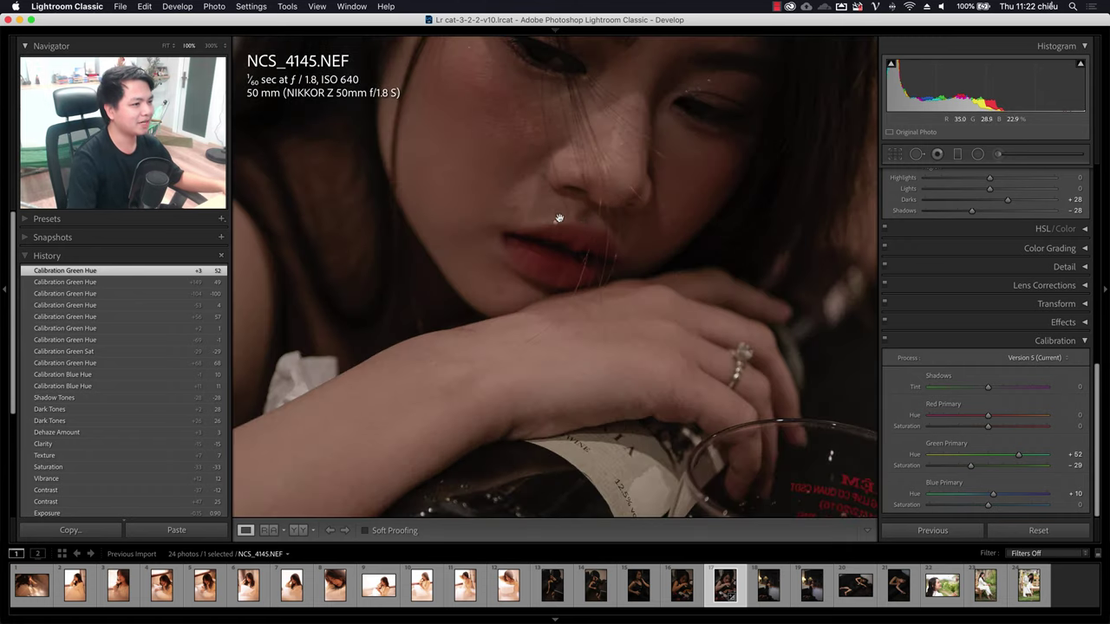
- Heal the small blemish just above the lips with Spot Removal in Heal mode
{"action": "left_click", "coordinate": [921, 157]}
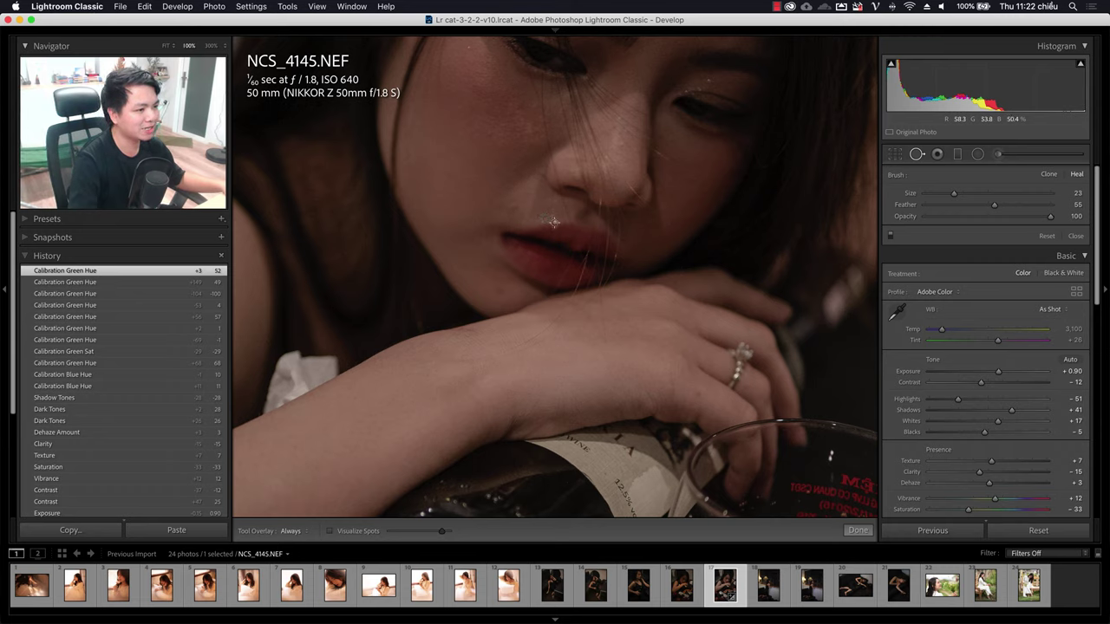
{"action": "left_click", "coordinate": [554, 221]}
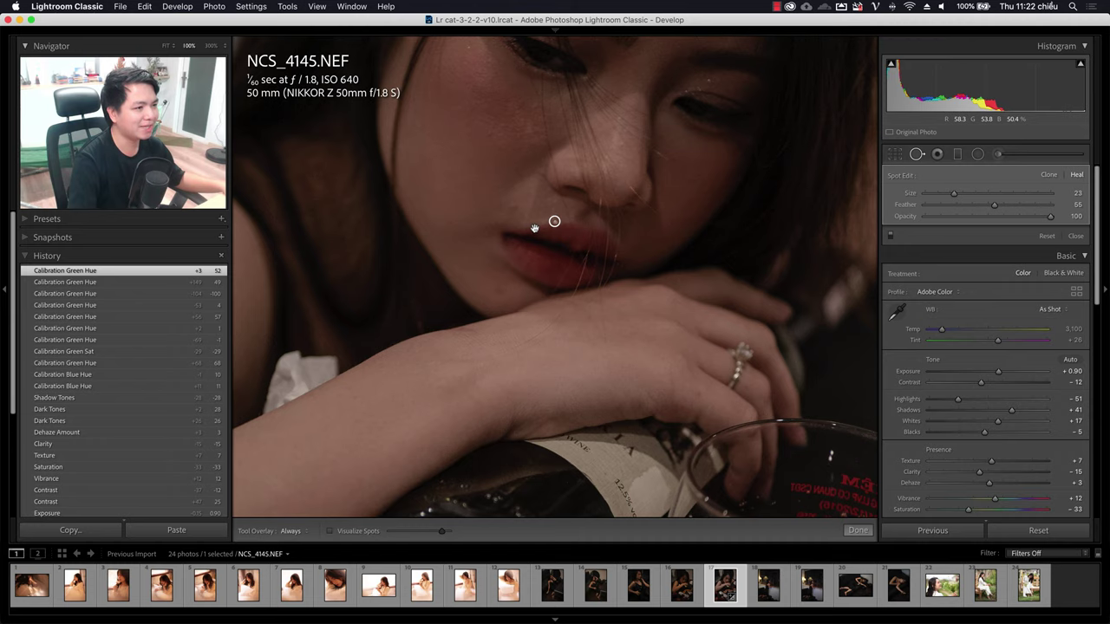
{"action": "left_click", "coordinate": [858, 529]}
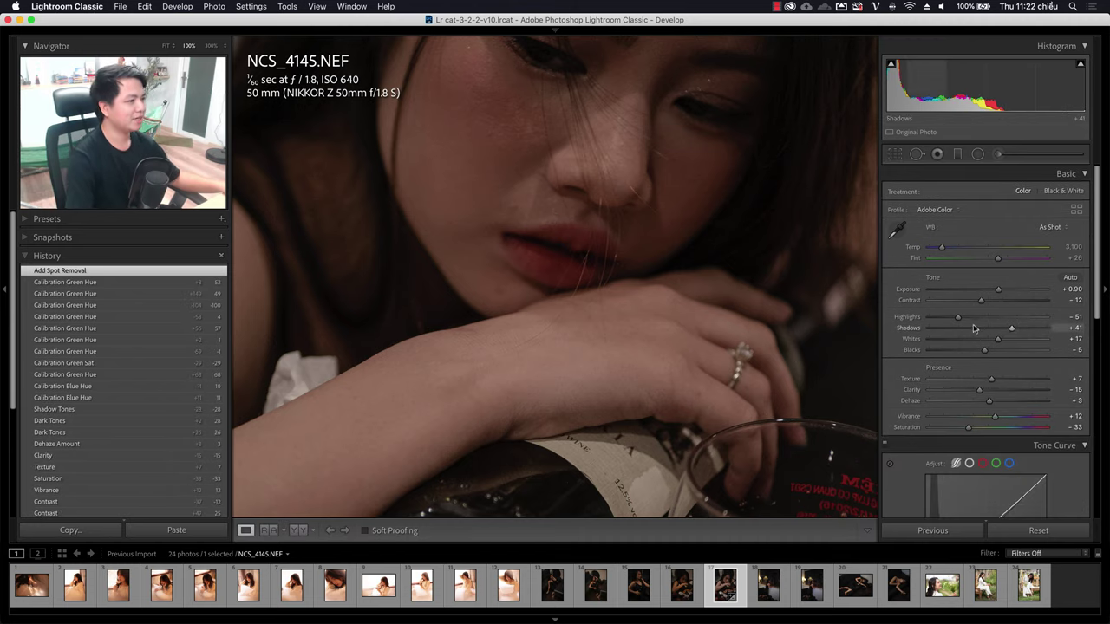
- Scroll down the Develop panels and collapse the Calibration section
{"action": "scroll", "coordinate": [985, 409], "scroll_direction": "down", "scroll_amount": 5}
{"action": "scroll", "coordinate": [985, 409], "scroll_direction": "down", "scroll_amount": 5}
{"action": "scroll", "coordinate": [985, 409], "scroll_direction": "down", "scroll_amount": 2}
{"action": "scroll", "coordinate": [986, 408], "scroll_direction": "down", "scroll_amount": 1}
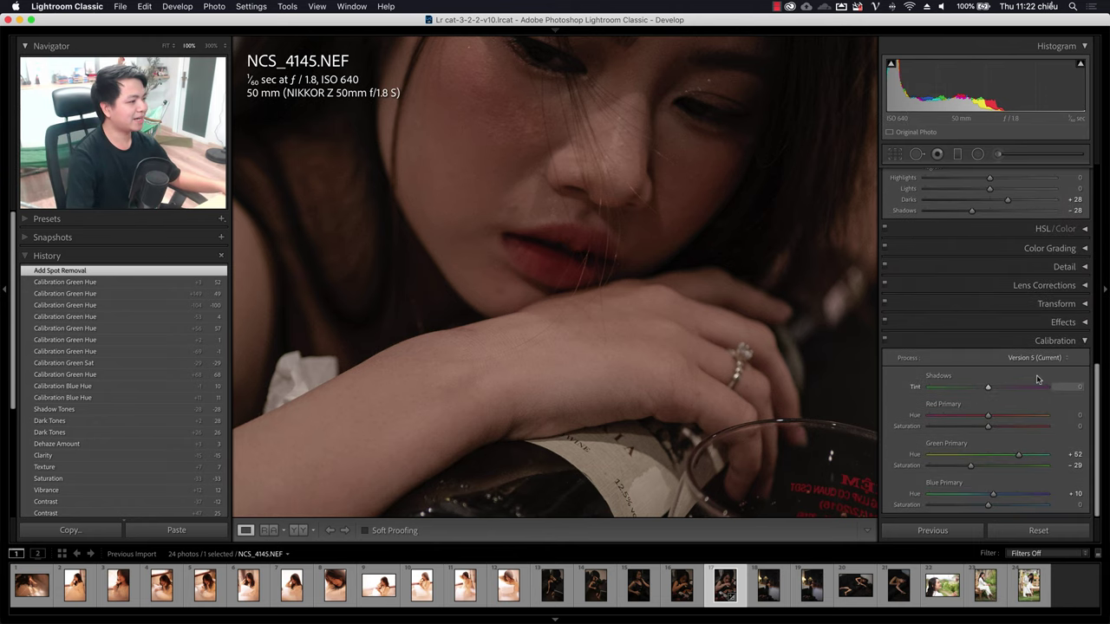
{"action": "left_click", "coordinate": [1056, 342]}
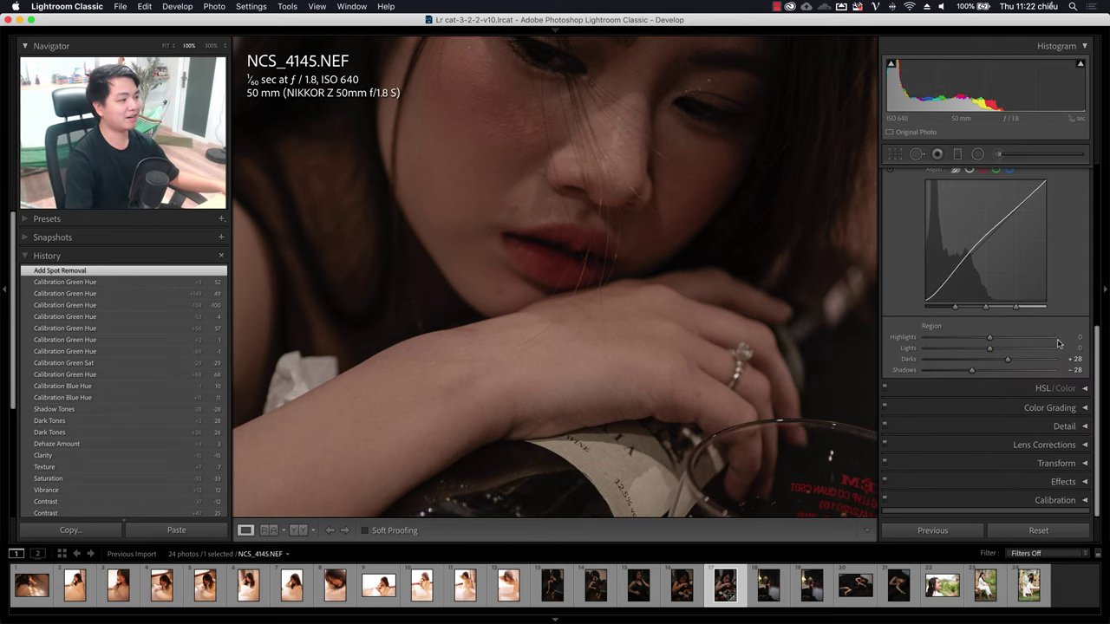
- In the HSL/Color Hue tab, shift Green hue to +21 and Yellow hue to −28
{"action": "left_click", "coordinate": [1069, 388]}
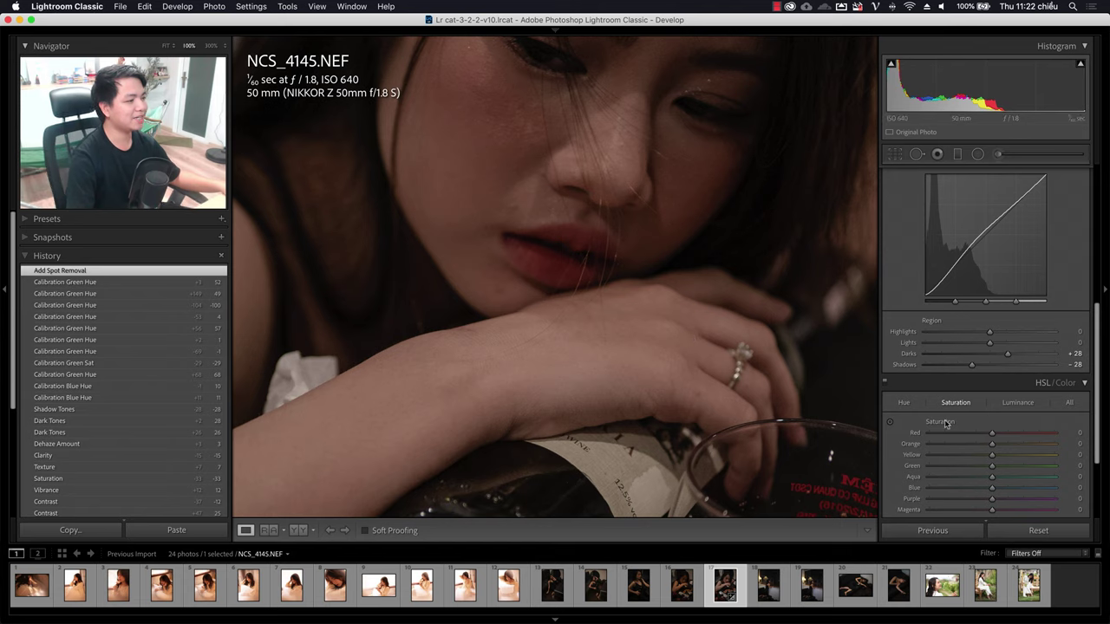
{"action": "scroll", "coordinate": [909, 286], "scroll_direction": "down", "scroll_amount": 3}
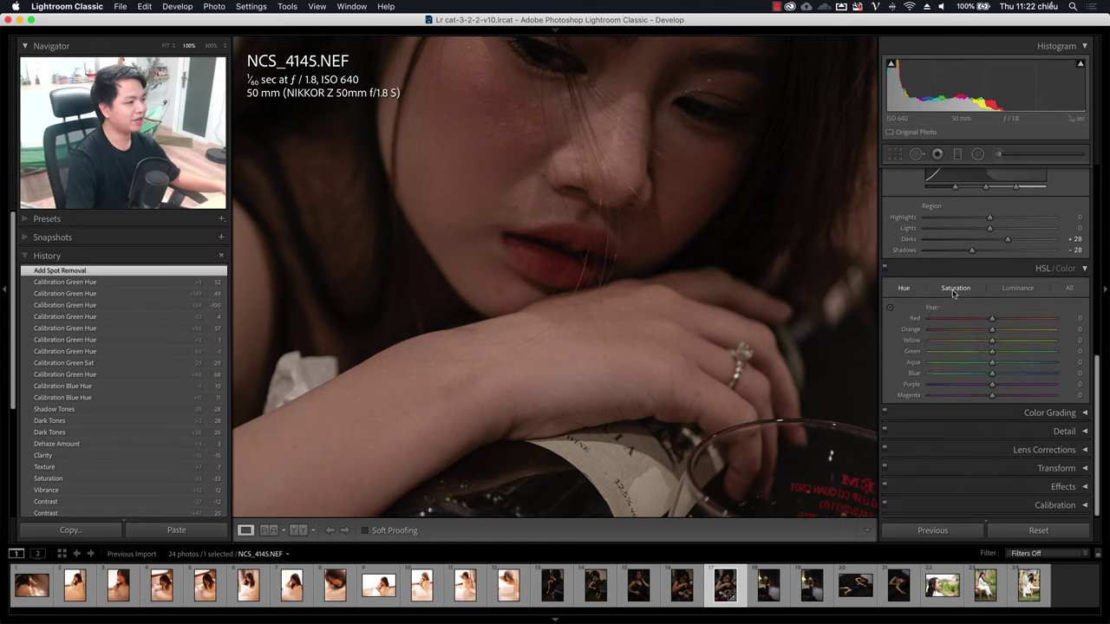
{"action": "left_click", "coordinate": [1017, 288]}
{"action": "left_click", "coordinate": [904, 290]}
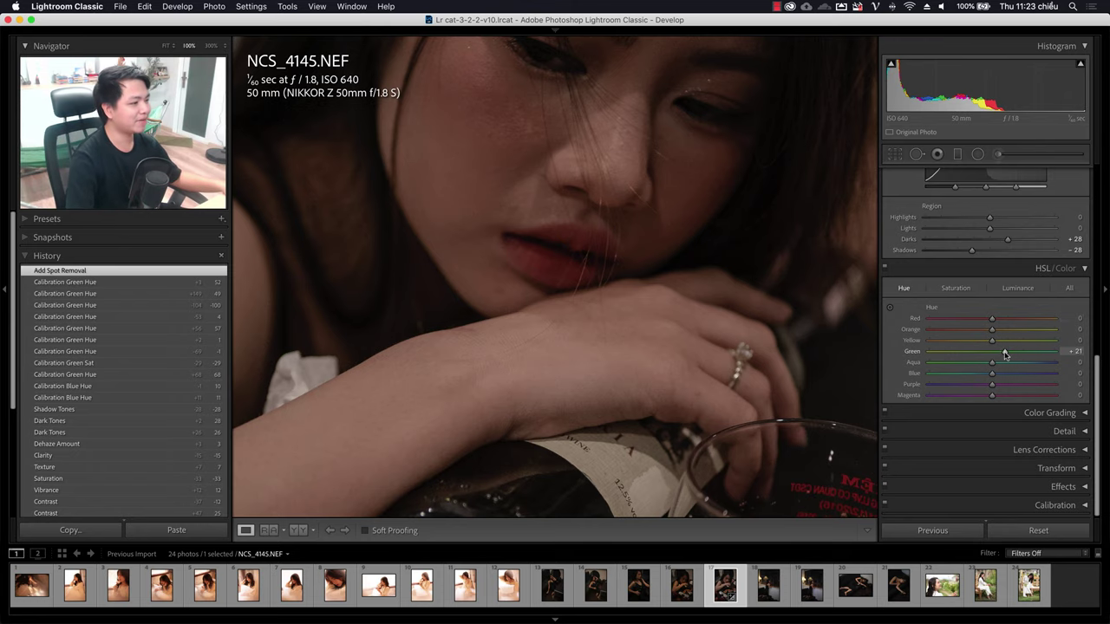
{"action": "left_click", "coordinate": [701, 304]}
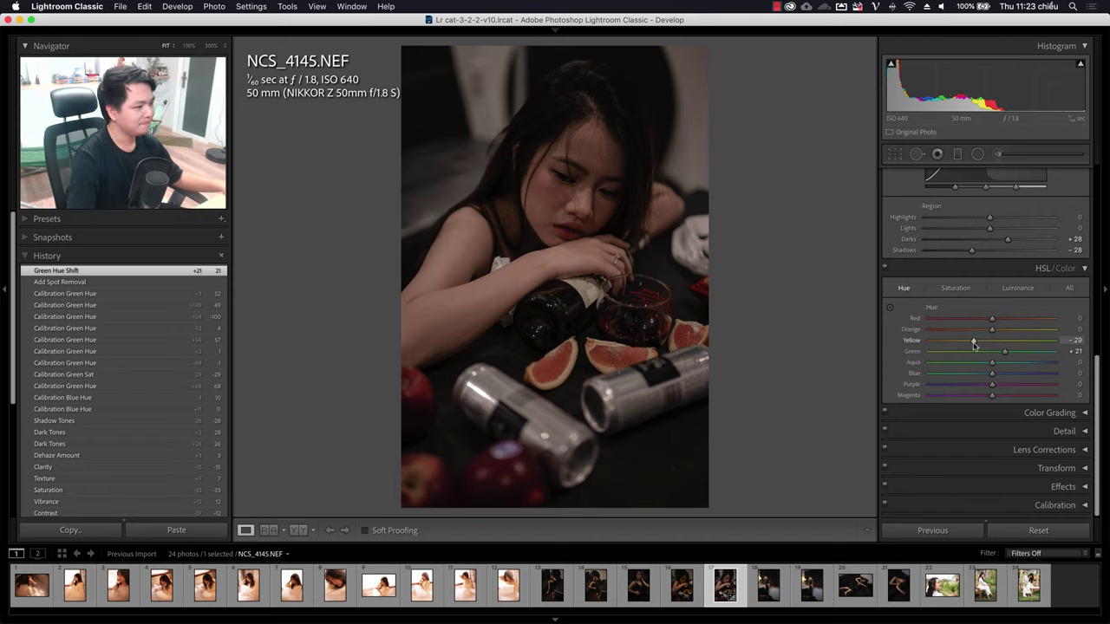
{"action": "left_click_drag", "start_coordinate": [974, 344], "coordinate": [975, 343]}
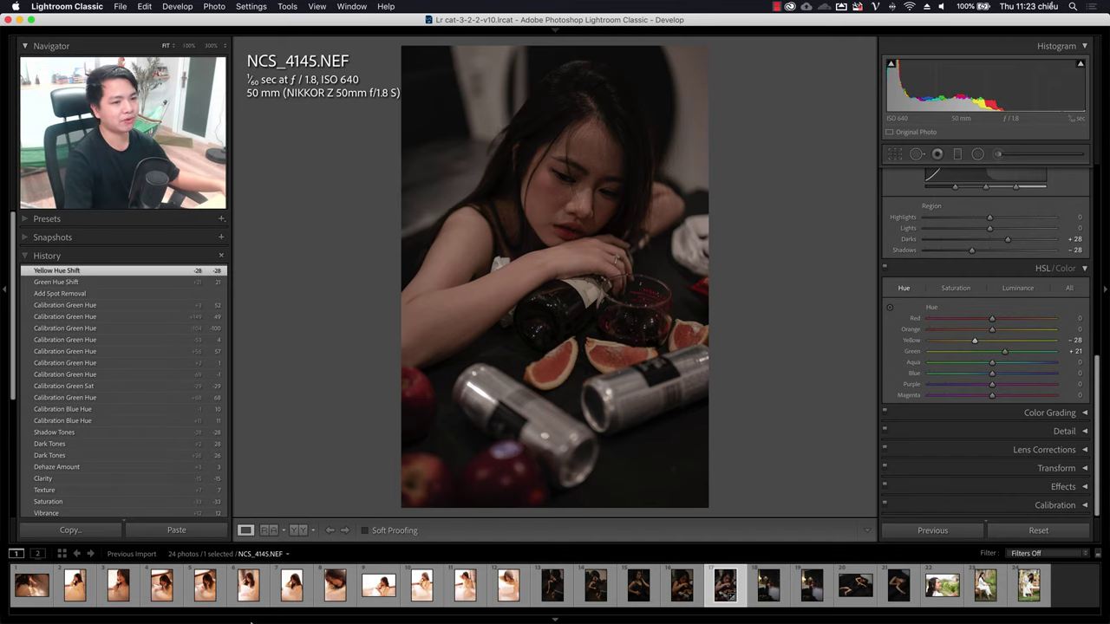
- Glance at the dark reference portrait in the Chrome chat, then return to Lightroom
{"action": "left_click", "coordinate": [271, 598]}
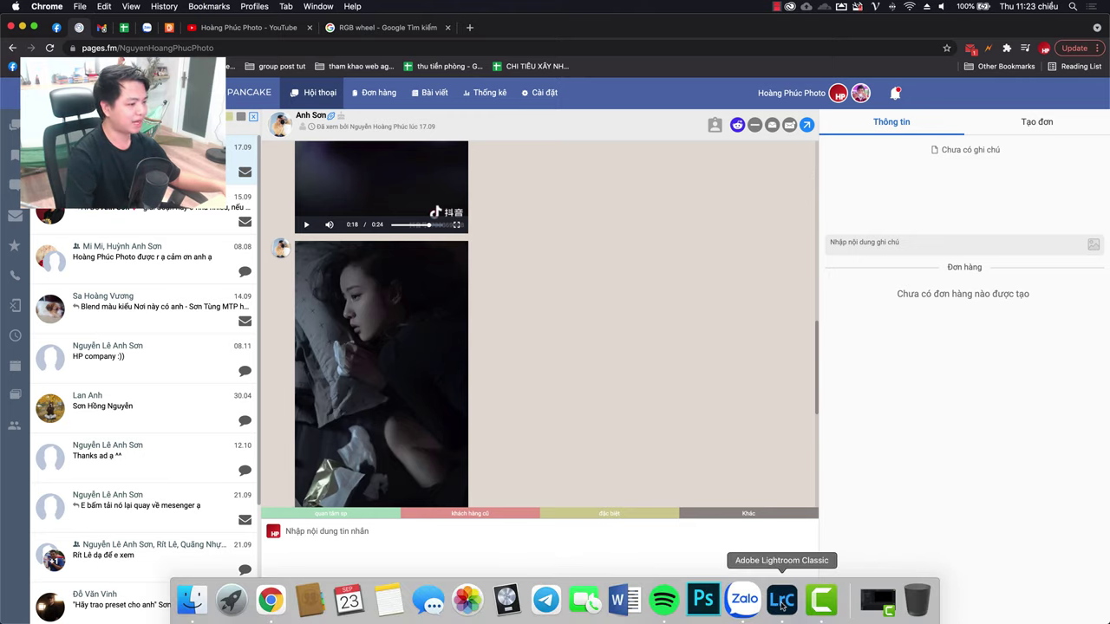
{"action": "left_click", "coordinate": [782, 600]}
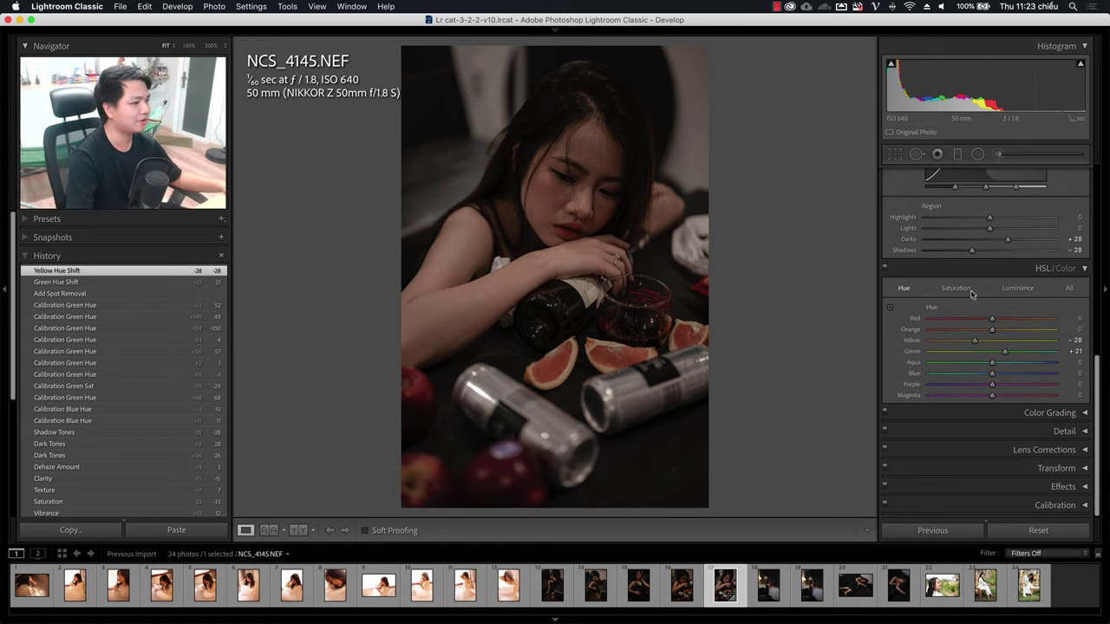
- Push the HSL Yellow hue further to −55 and warm the Orange hue to +8
{"action": "left_click_drag", "start_coordinate": [974, 340], "coordinate": [959, 343]}
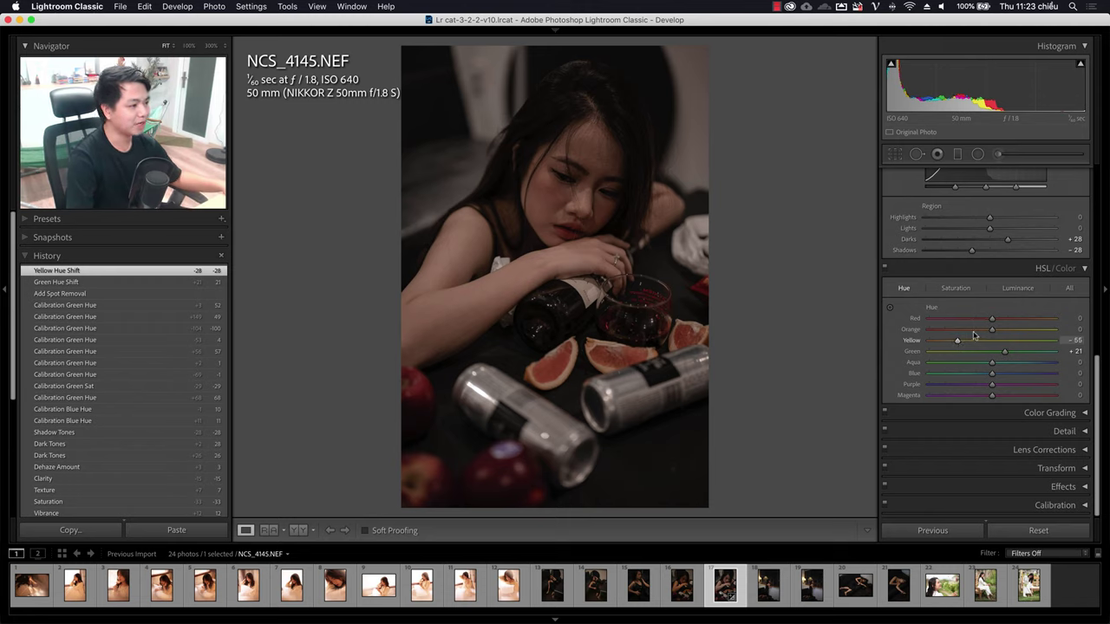
{"action": "left_click_drag", "start_coordinate": [992, 329], "coordinate": [998, 332]}
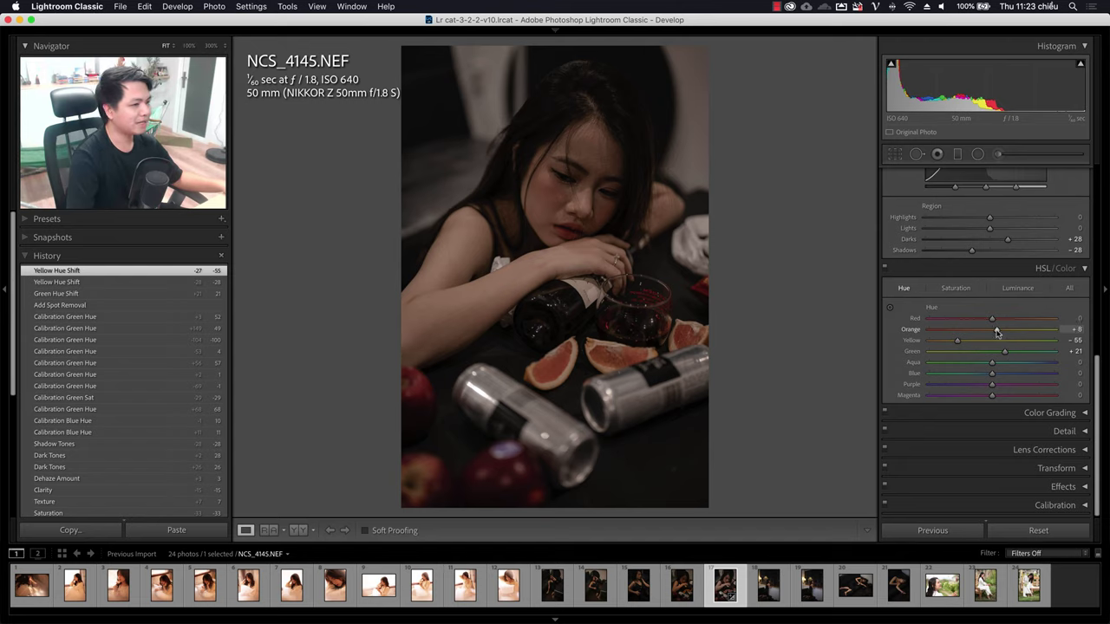
- Set HSL saturation to Red −33, Orange −18, Yellow −58 and Green −37
{"action": "left_click", "coordinate": [956, 288]}
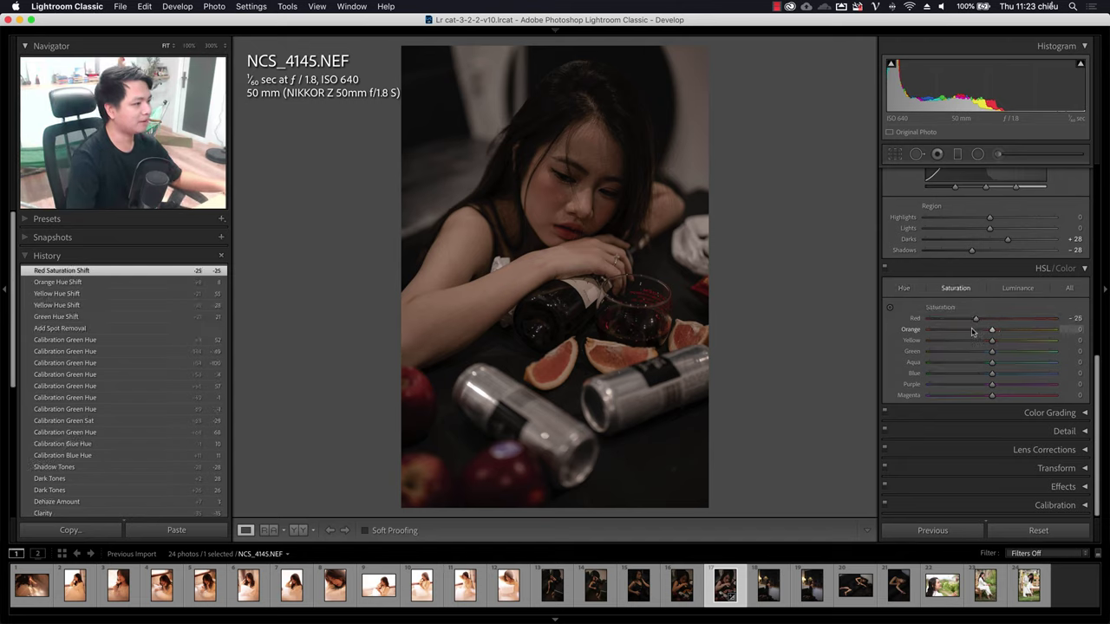
{"action": "left_click_drag", "start_coordinate": [991, 330], "coordinate": [970, 342]}
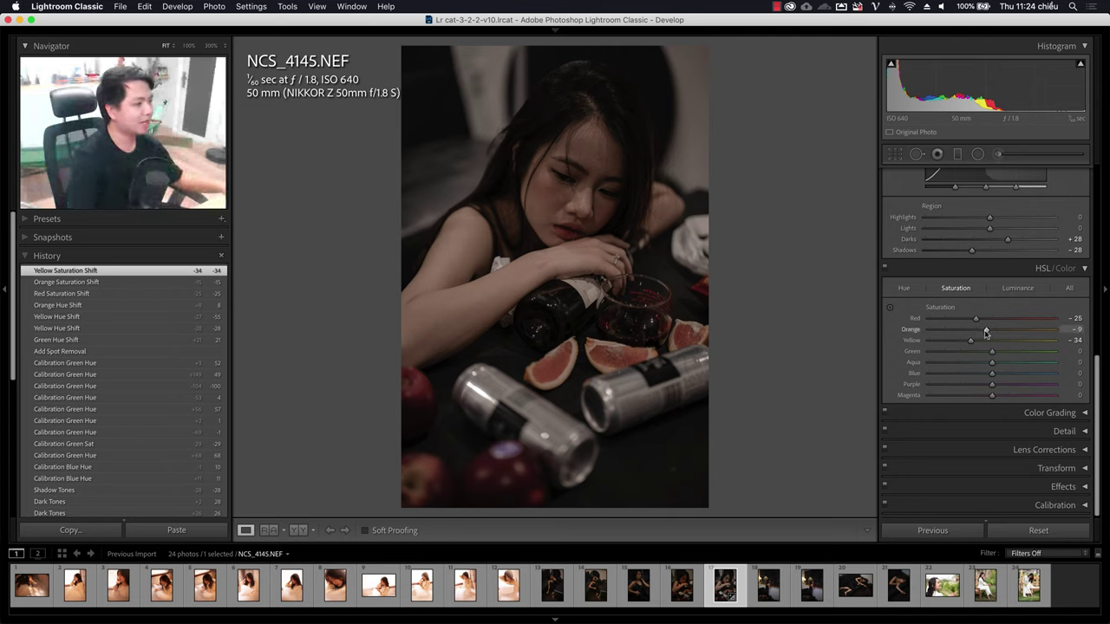
{"action": "mouse_move", "coordinate": [989, 332]}
{"action": "left_mouse_down"}
{"action": "mouse_move", "coordinate": [951, 341]}
{"action": "mouse_move", "coordinate": [971, 319]}
{"action": "left_mouse_up"}
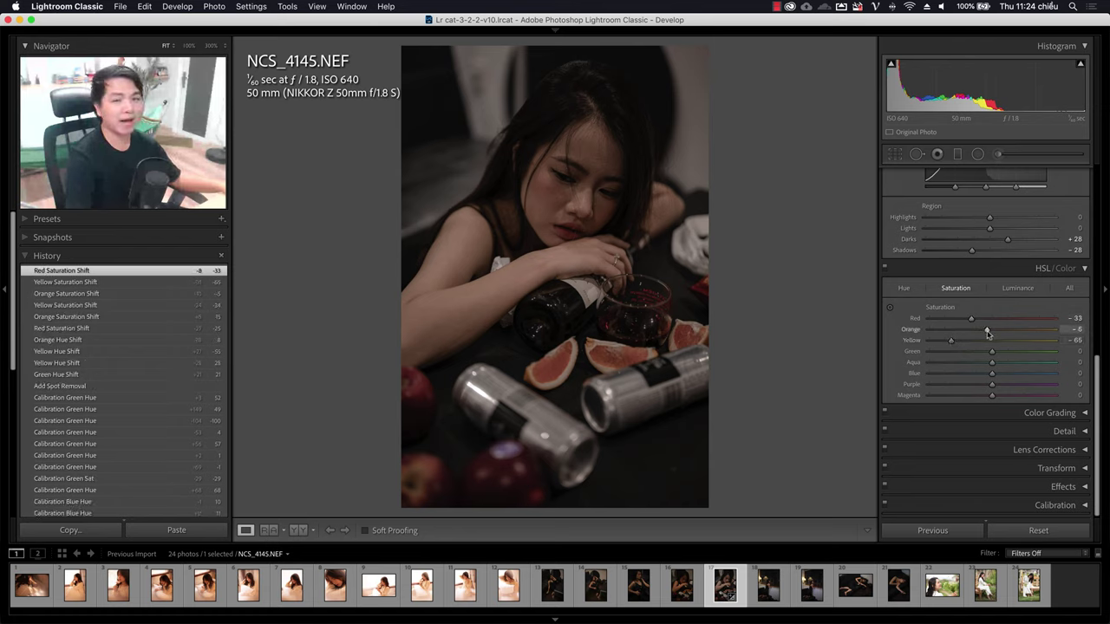
{"action": "left_click_drag", "start_coordinate": [989, 333], "coordinate": [987, 332]}
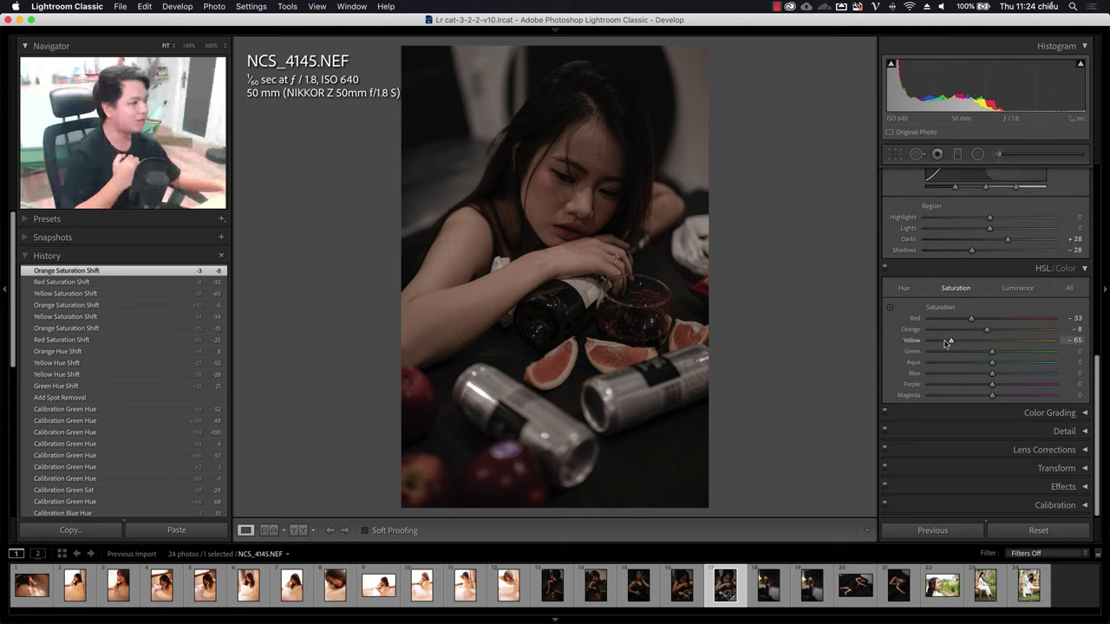
{"action": "left_click_drag", "start_coordinate": [953, 343], "coordinate": [957, 345]}
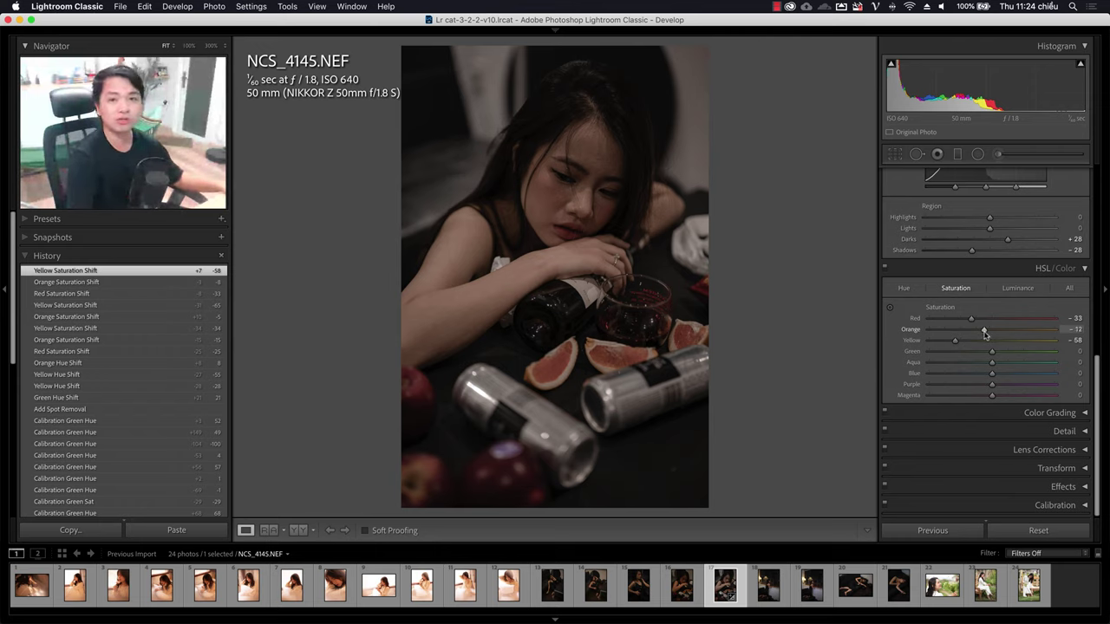
{"action": "left_click", "coordinate": [984, 333]}
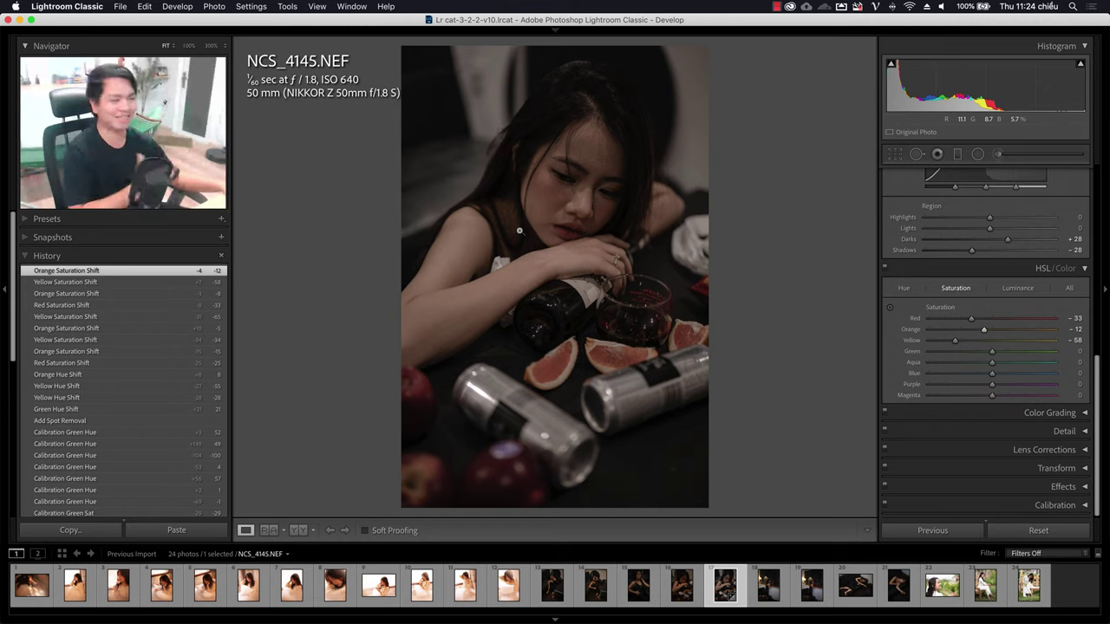
{"action": "left_click", "coordinate": [945, 331]}
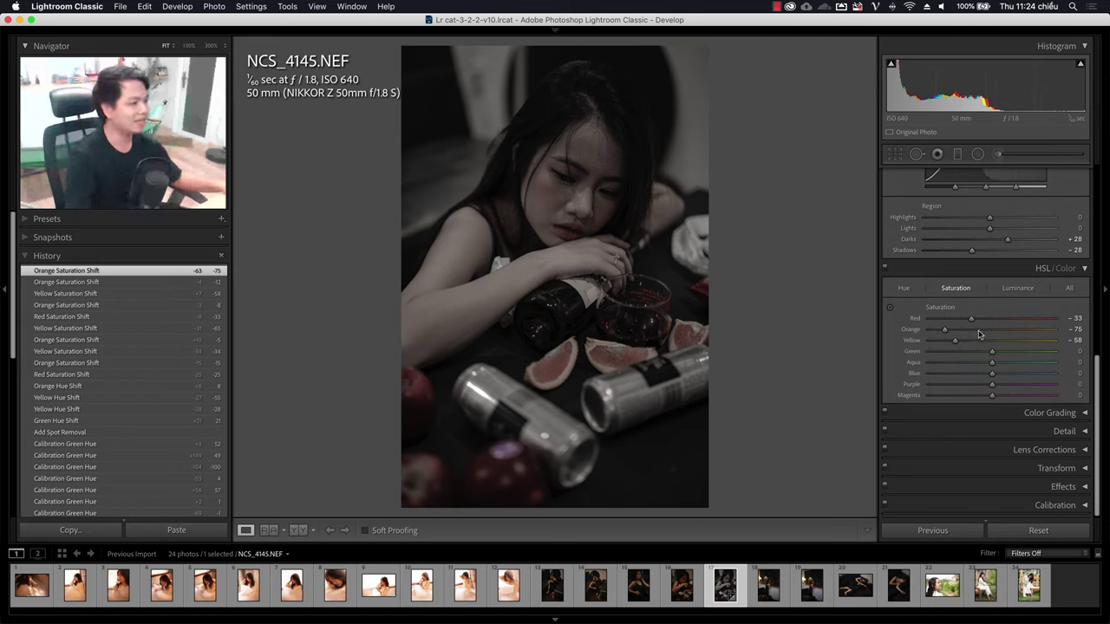
{"action": "left_click_drag", "start_coordinate": [980, 334], "coordinate": [981, 332]}
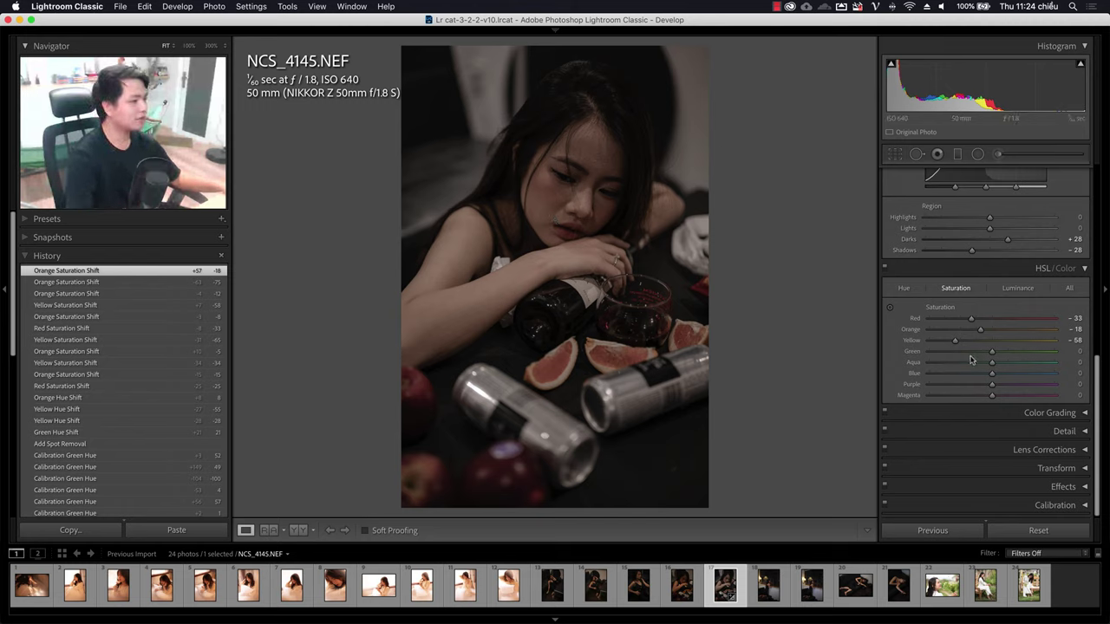
{"action": "left_click_drag", "start_coordinate": [970, 354], "coordinate": [970, 354]}
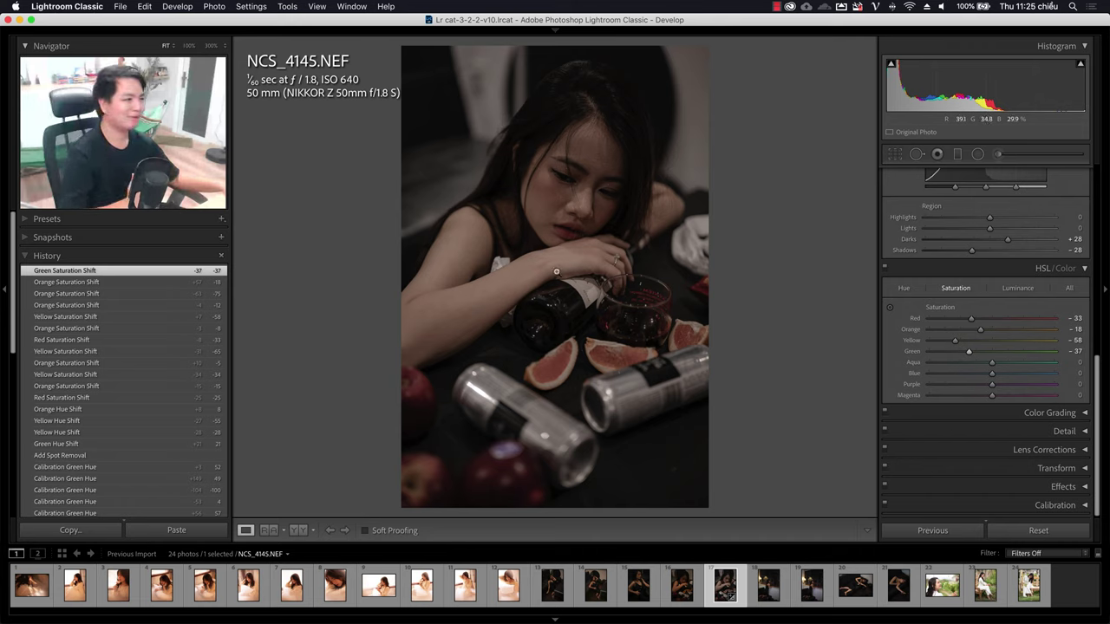
{"action": "left_click", "coordinate": [266, 598]}
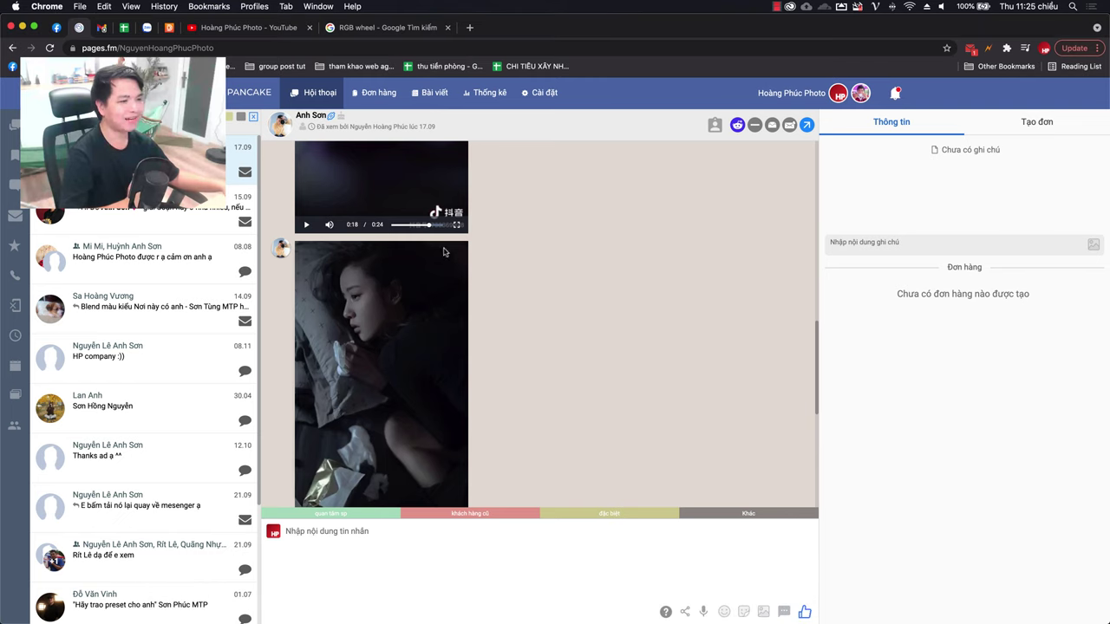
{"action": "left_click", "coordinate": [351, 33]}
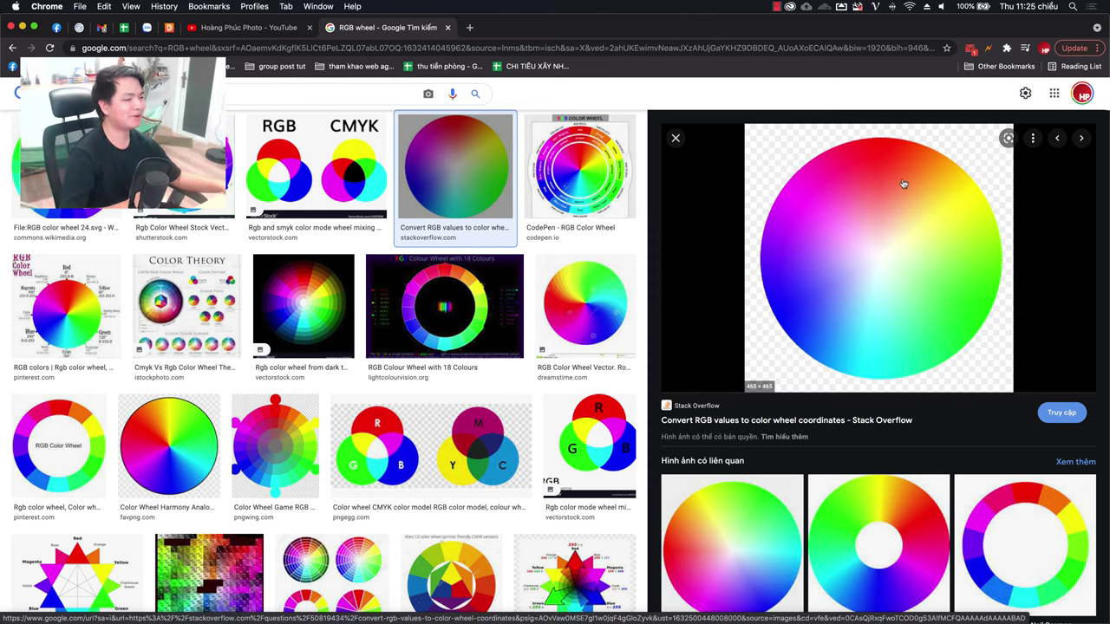
{"action": "mouse_move", "coordinate": [744, 599]}
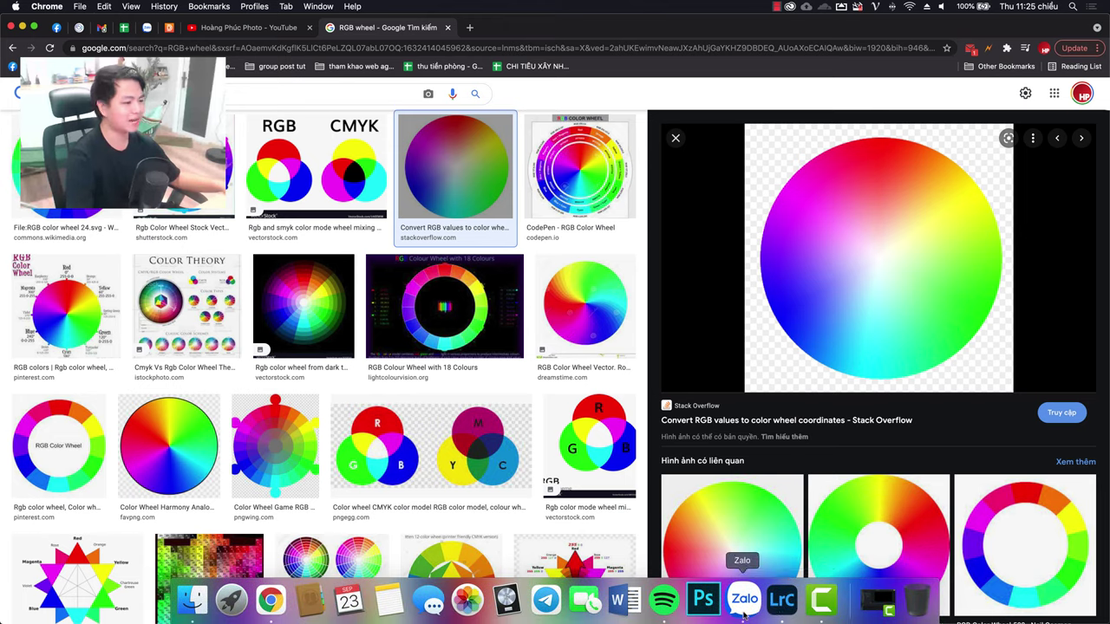
{"action": "left_click", "coordinate": [785, 599]}
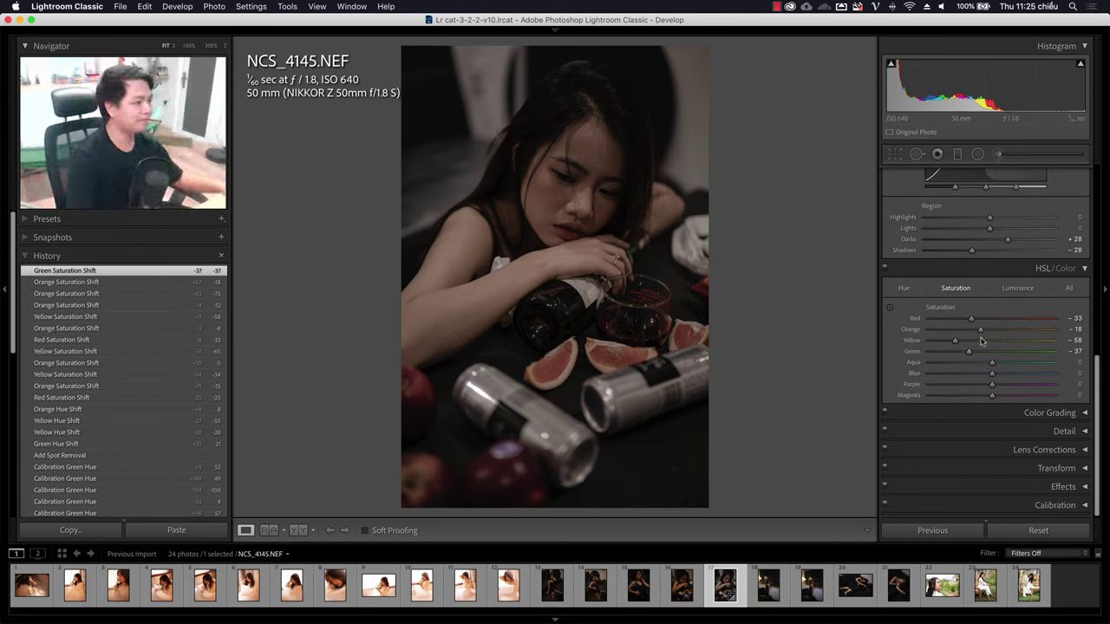
- Raise HSL luminance to Red +21, Orange +31, Yellow +17 and Green +16
{"action": "left_click", "coordinate": [1018, 288]}
{"action": "left_click_drag", "start_coordinate": [992, 318], "coordinate": [1004, 319]}
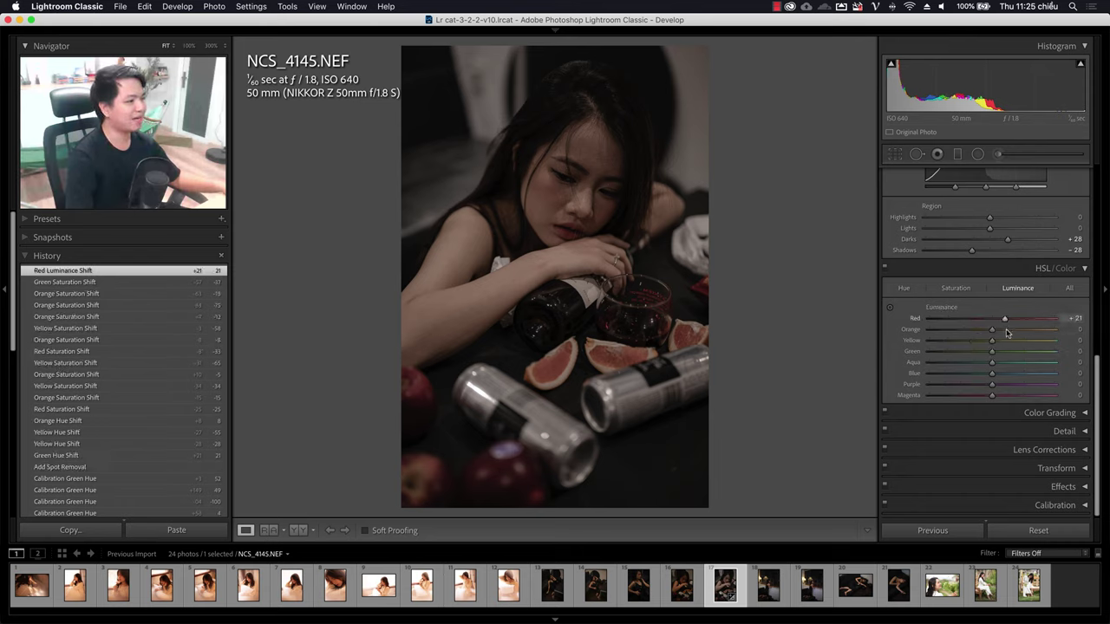
{"action": "left_click", "coordinate": [1007, 330]}
{"action": "left_click", "coordinate": [1006, 341]}
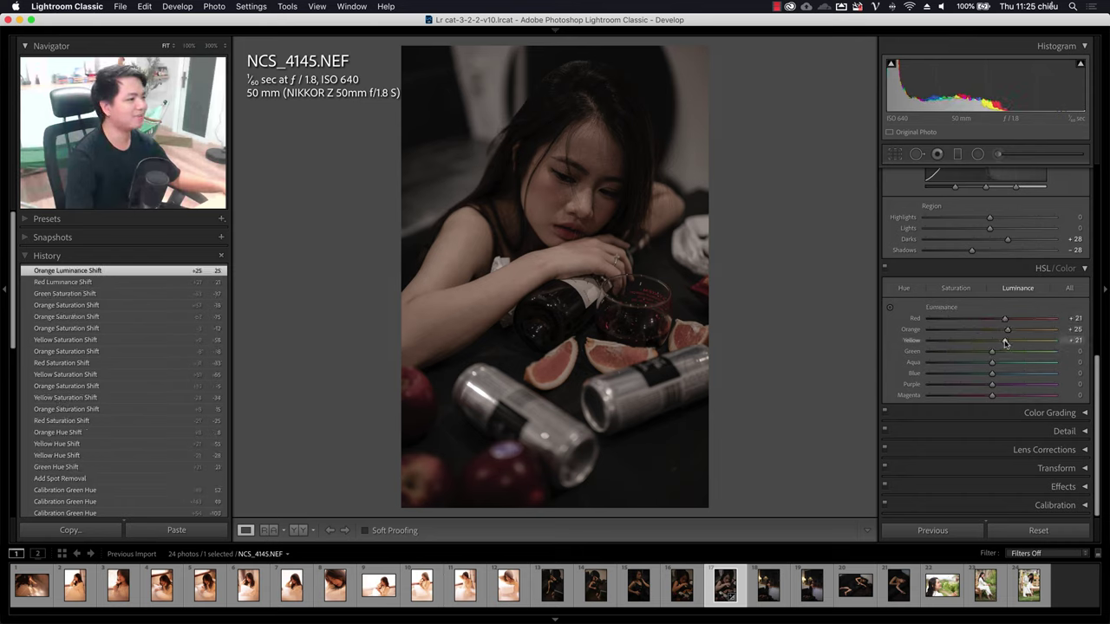
{"action": "left_click_drag", "start_coordinate": [1006, 329], "coordinate": [1015, 331]}
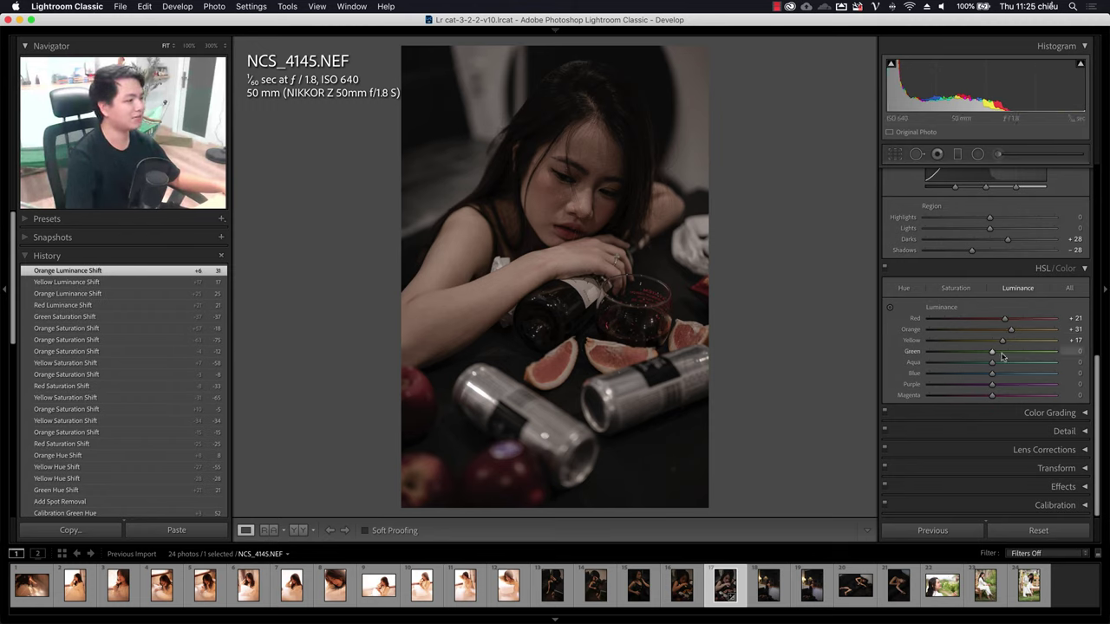
- Review all HSL adjustments in the All view, then collapse the HSL/Color panel
{"action": "left_click", "coordinate": [1070, 288]}
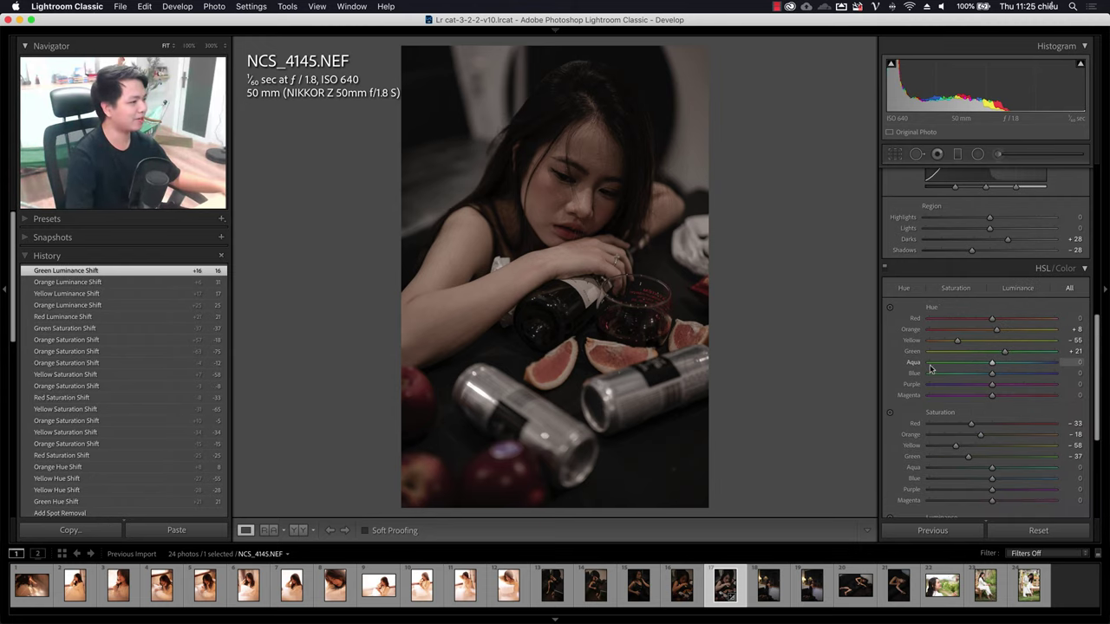
{"action": "scroll", "coordinate": [903, 400], "scroll_direction": "down", "scroll_amount": 5}
{"action": "scroll", "coordinate": [957, 282], "scroll_direction": "up", "scroll_amount": 5}
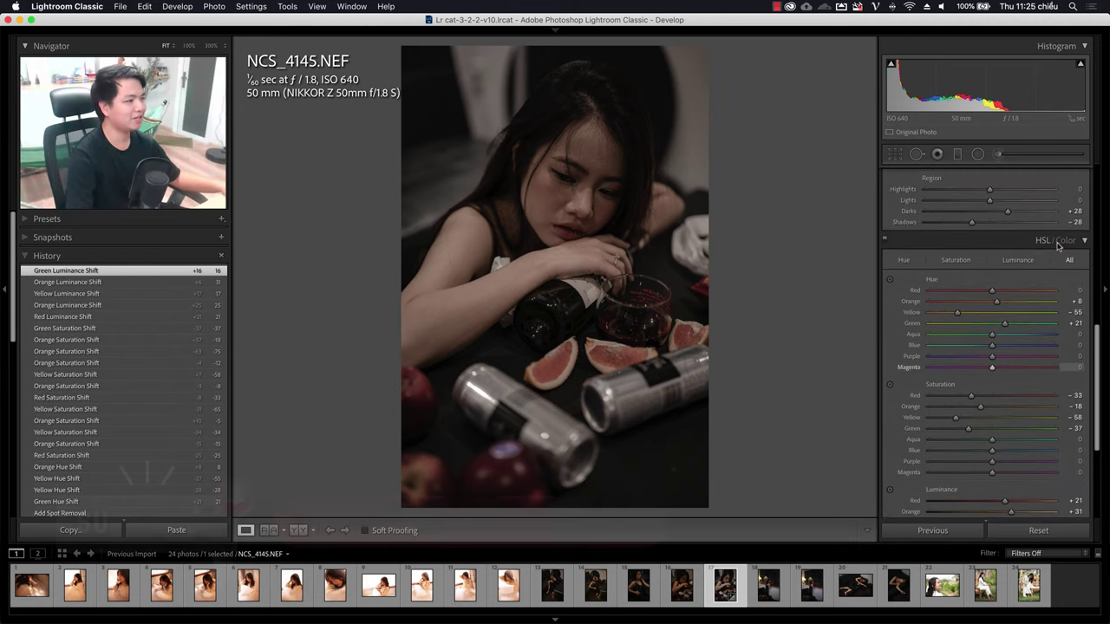
{"action": "left_click", "coordinate": [957, 282]}
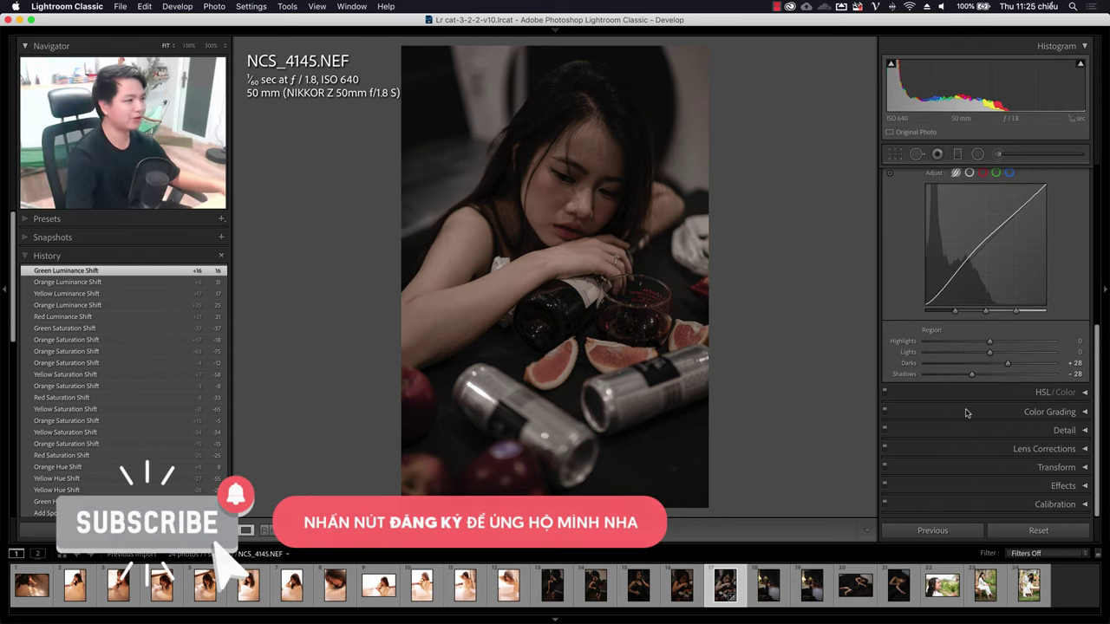
{"action": "scroll", "coordinate": [965, 430], "scroll_direction": "up", "scroll_amount": 5}
{"action": "scroll", "coordinate": [965, 429], "scroll_direction": "up", "scroll_amount": 3}
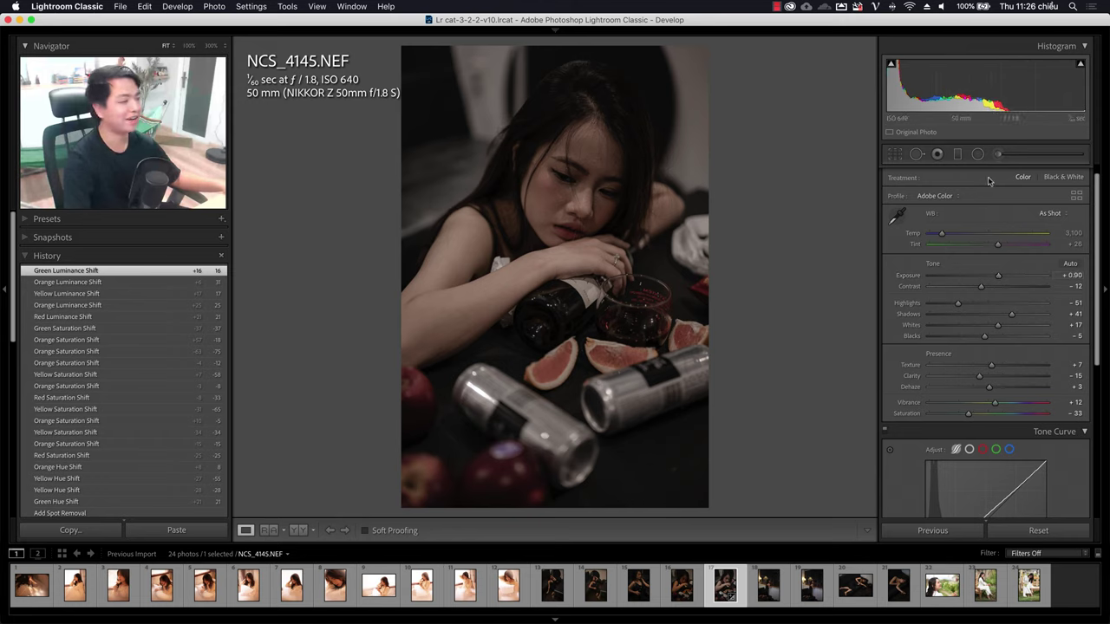
- Set Temp 2,666, Tint +30, Exposure +1.15 and Contrast −5, then check Before/After
{"action": "left_click_drag", "start_coordinate": [942, 233], "coordinate": [940, 236]}
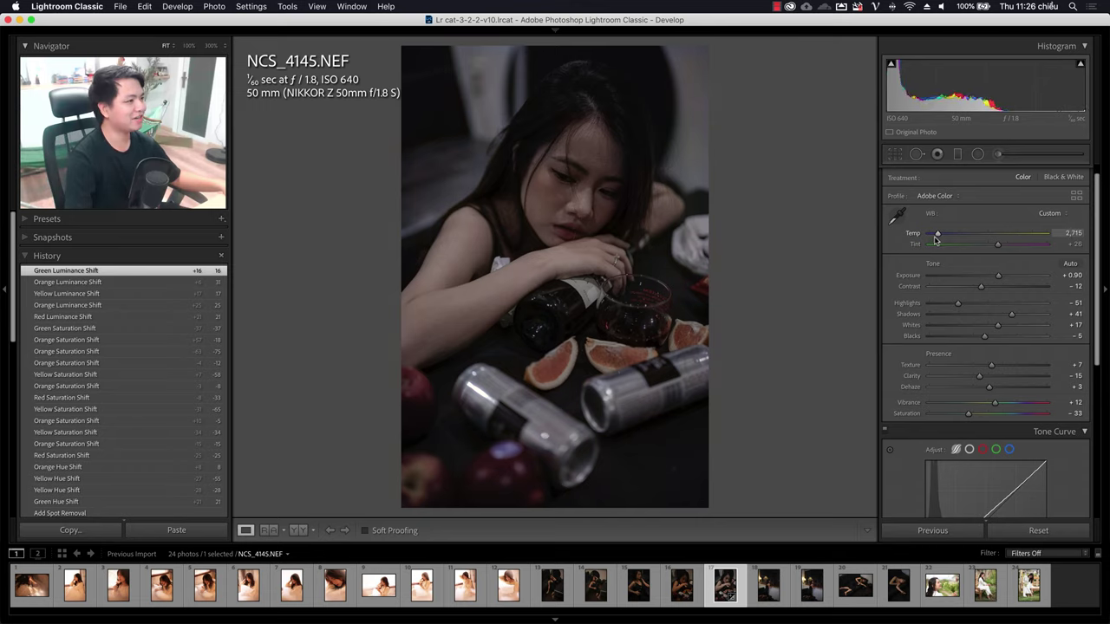
{"action": "key", "text": "Return"}
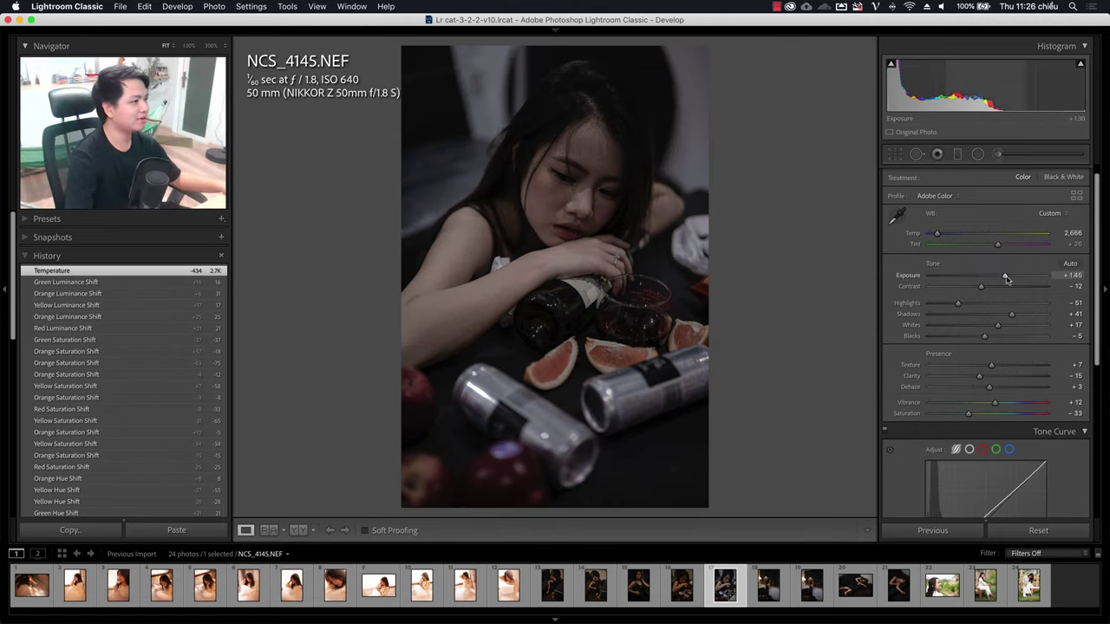
{"action": "mouse_move", "coordinate": [1006, 278]}
{"action": "left_mouse_down"}
{"action": "mouse_move", "coordinate": [984, 289]}
{"action": "mouse_move", "coordinate": [1002, 276]}
{"action": "mouse_move", "coordinate": [1003, 247]}
{"action": "mouse_move", "coordinate": [977, 248]}
{"action": "left_mouse_up"}
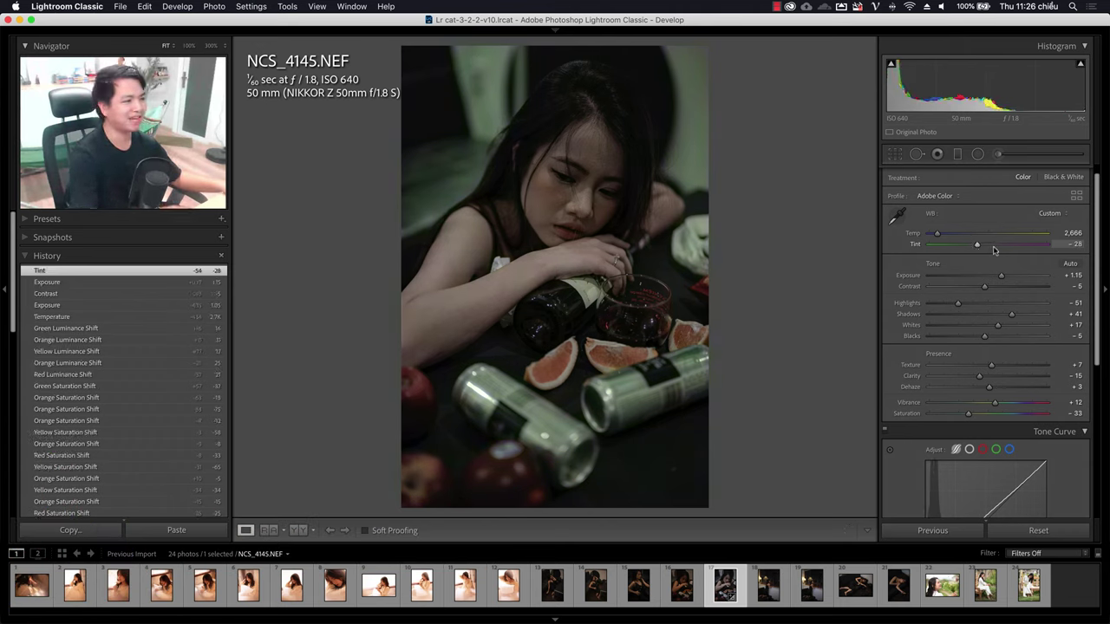
{"action": "left_click_drag", "start_coordinate": [976, 248], "coordinate": [997, 249]}
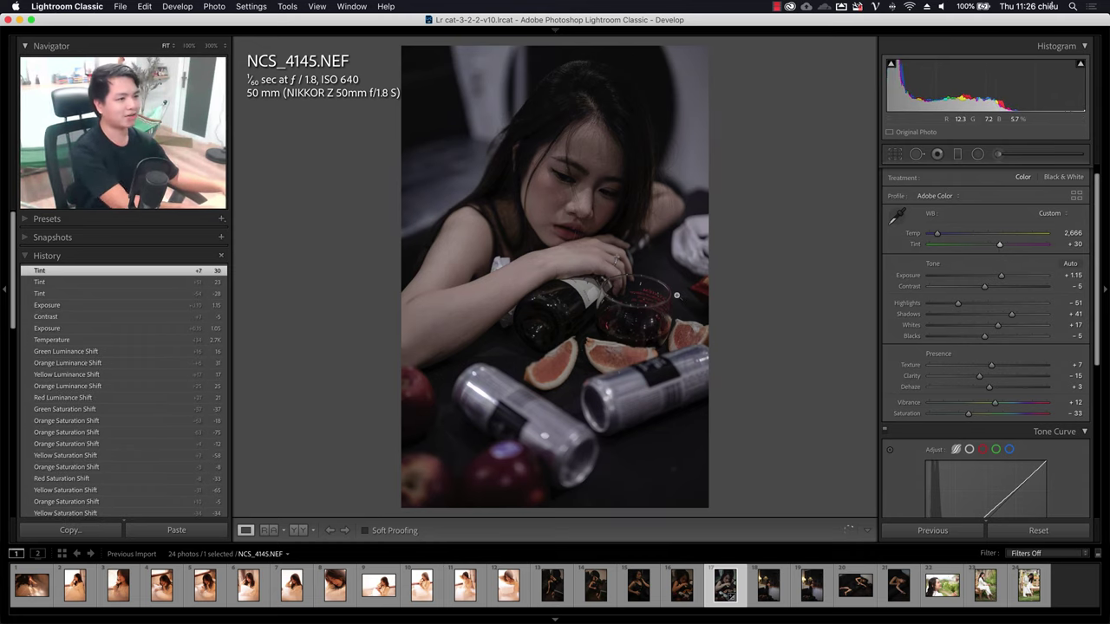
{"action": "key", "text": "backslash"}
{"action": "key", "text": "backslash"}
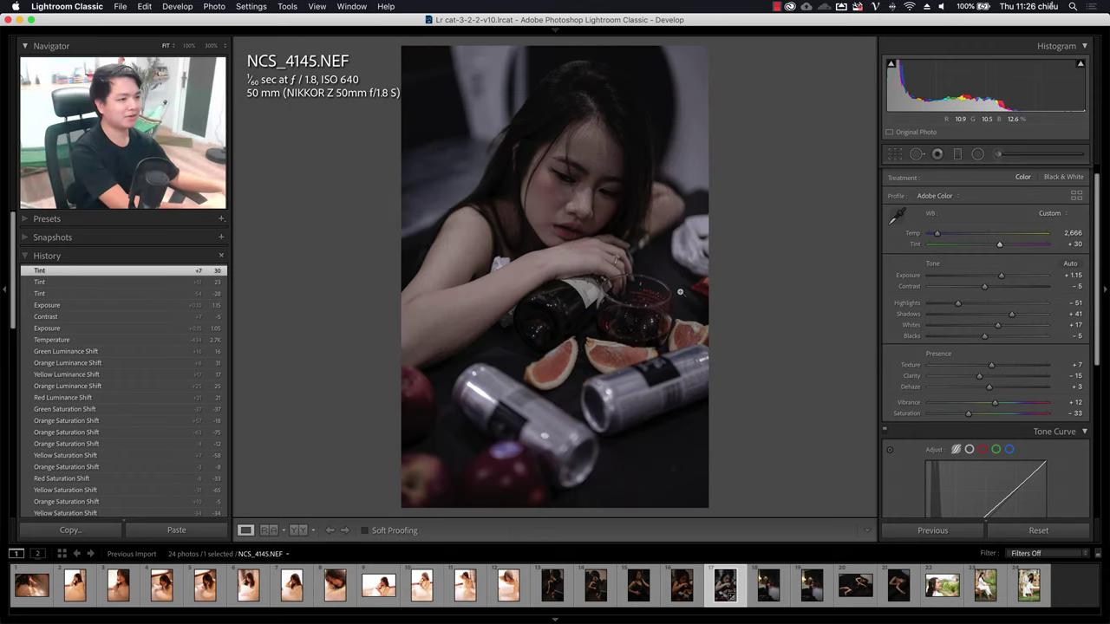
{"action": "key", "text": "backslash"}
{"action": "key", "text": "backslash"}
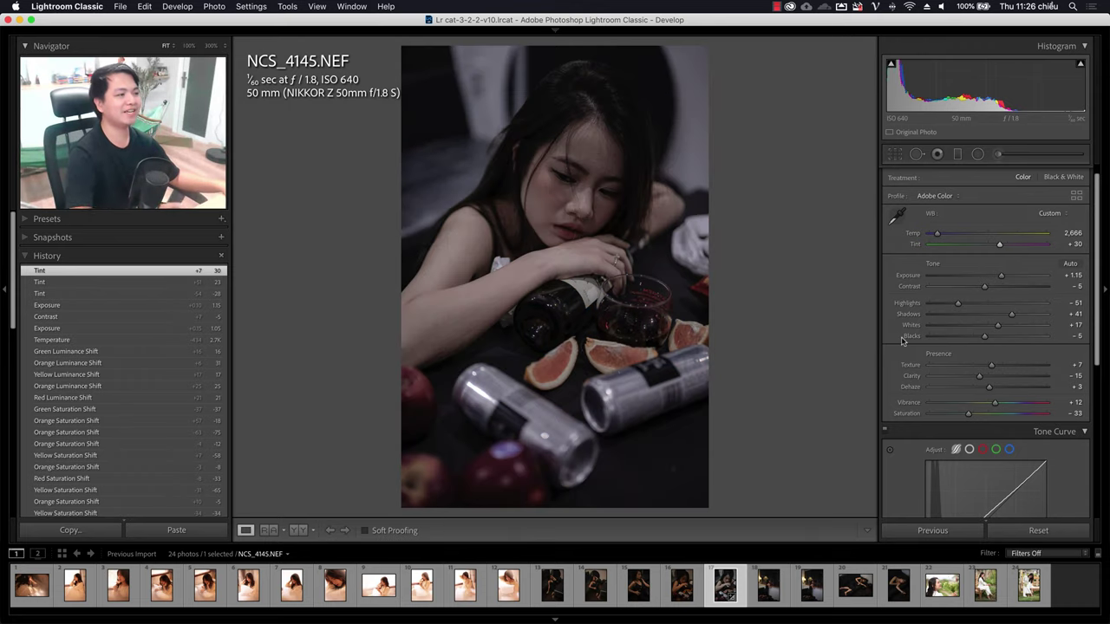
- Expand the Detail panel and set sharpening amount 53 with masking 96
{"action": "scroll", "coordinate": [989, 391], "scroll_direction": "down", "scroll_amount": 5}
{"action": "scroll", "coordinate": [1023, 433], "scroll_direction": "down", "scroll_amount": 1}
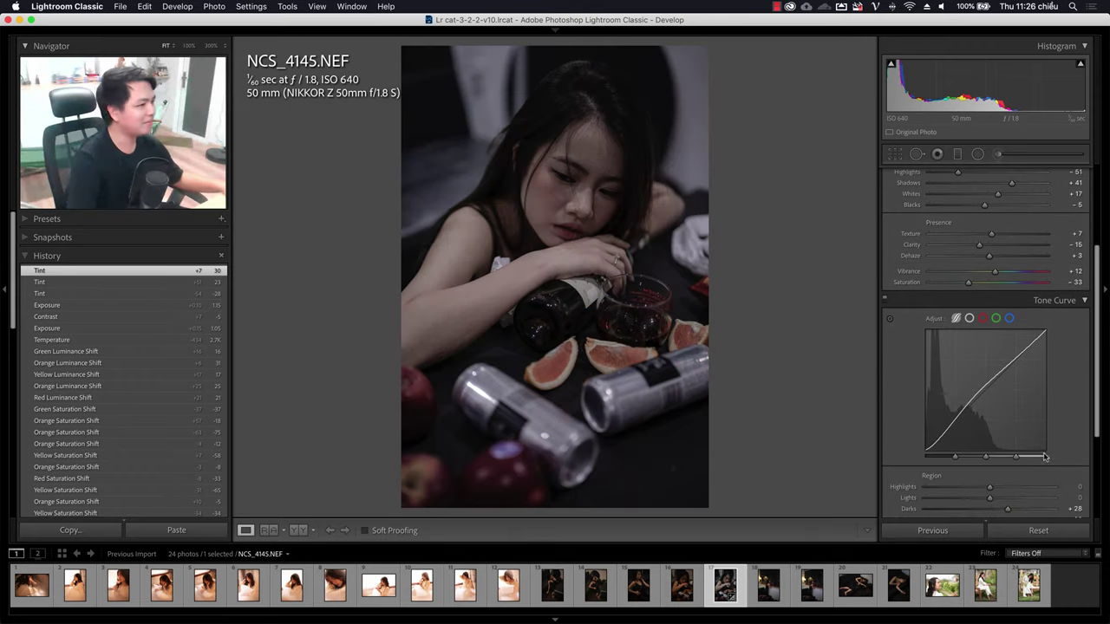
{"action": "scroll", "coordinate": [1045, 457], "scroll_direction": "down", "scroll_amount": 5}
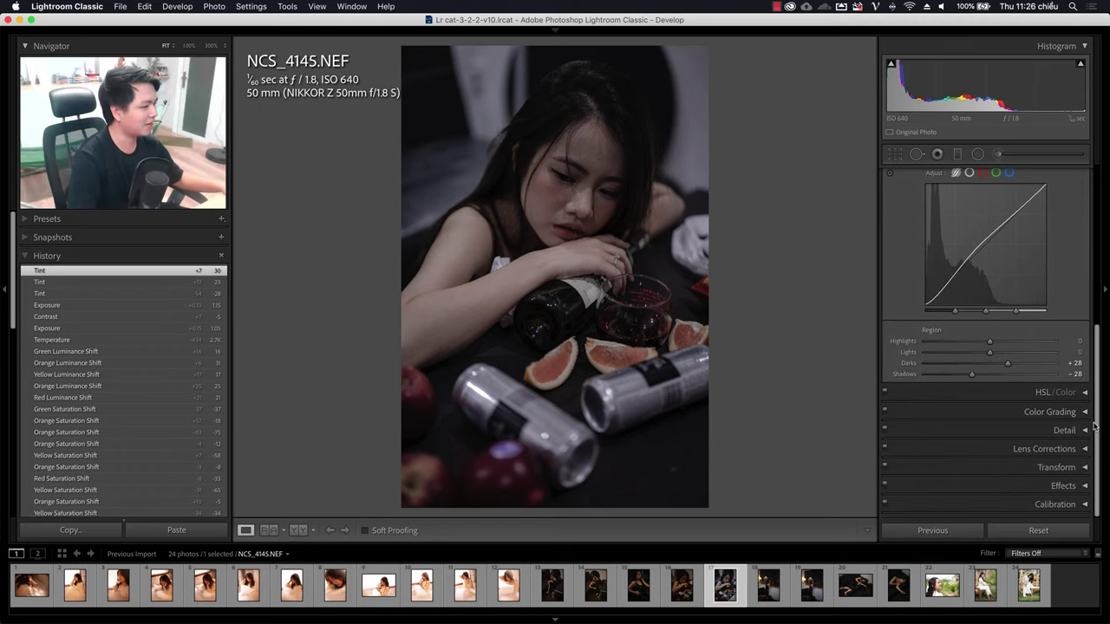
{"action": "left_click", "coordinate": [1065, 430]}
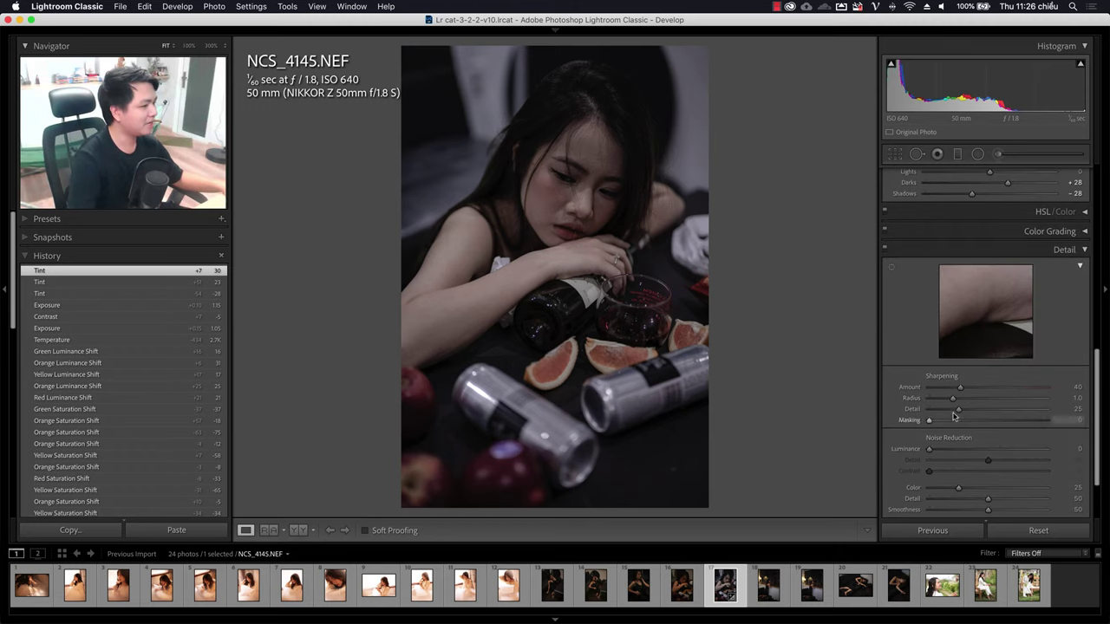
{"action": "left_click_drag", "start_coordinate": [1014, 420], "coordinate": [1042, 423]}
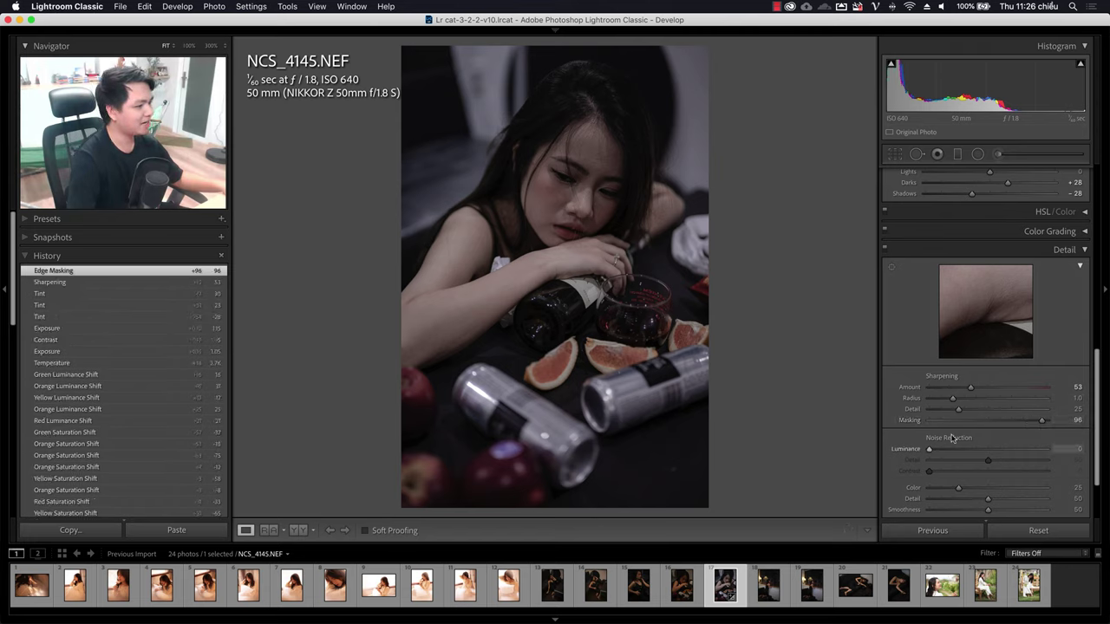
- Set luminance noise reduction to 37, checking the face at 100% zoom
{"action": "left_click_drag", "start_coordinate": [974, 450], "coordinate": [976, 452]}
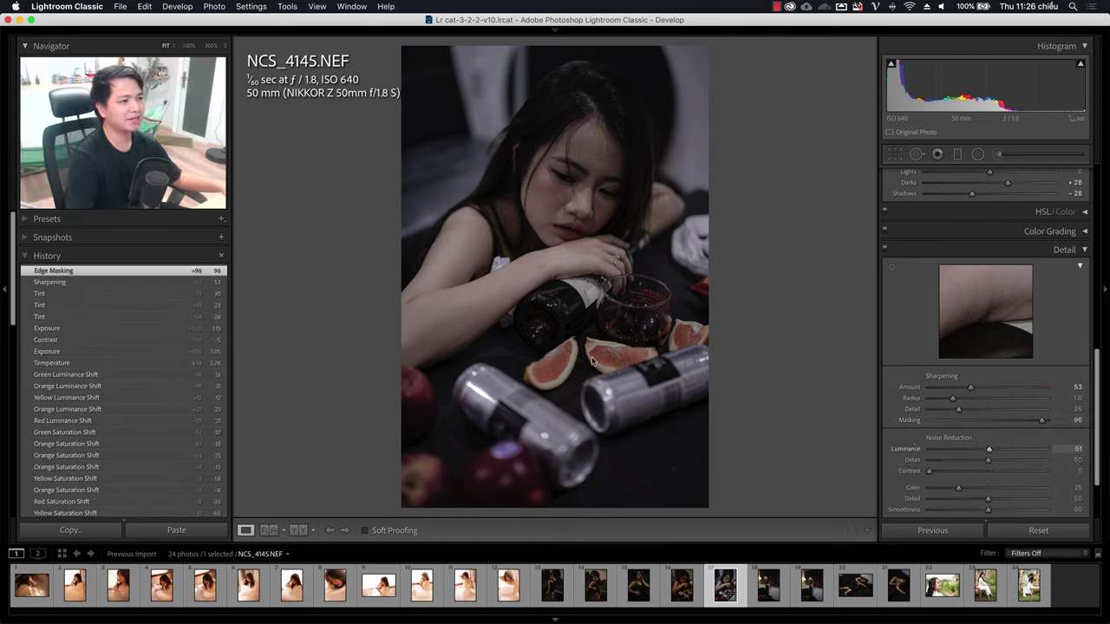
{"action": "left_click", "coordinate": [573, 165]}
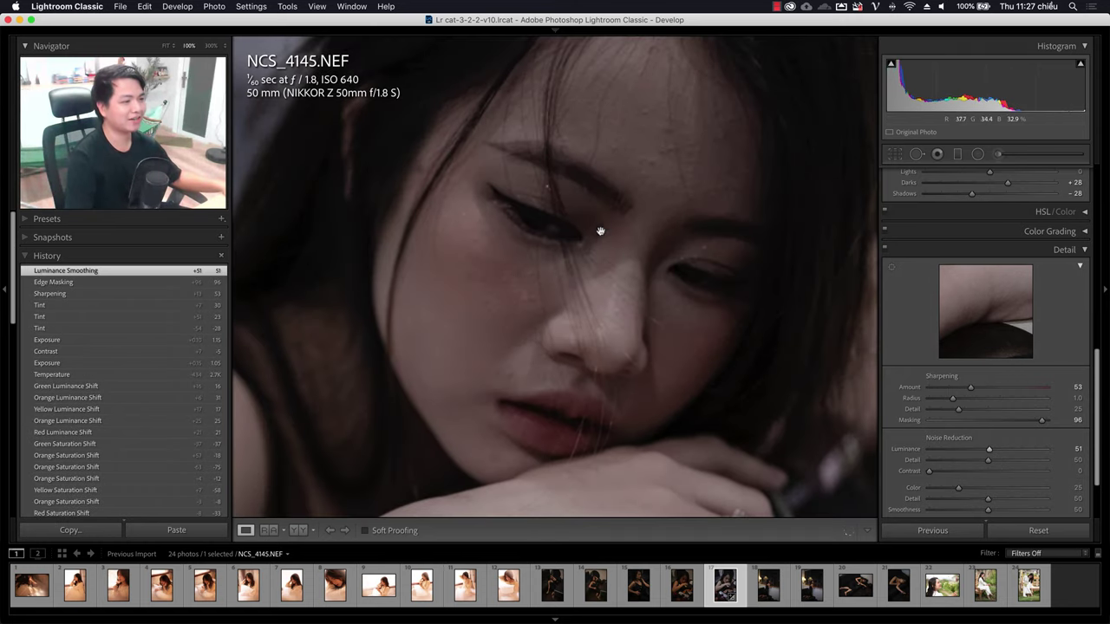
{"action": "left_click", "coordinate": [576, 217]}
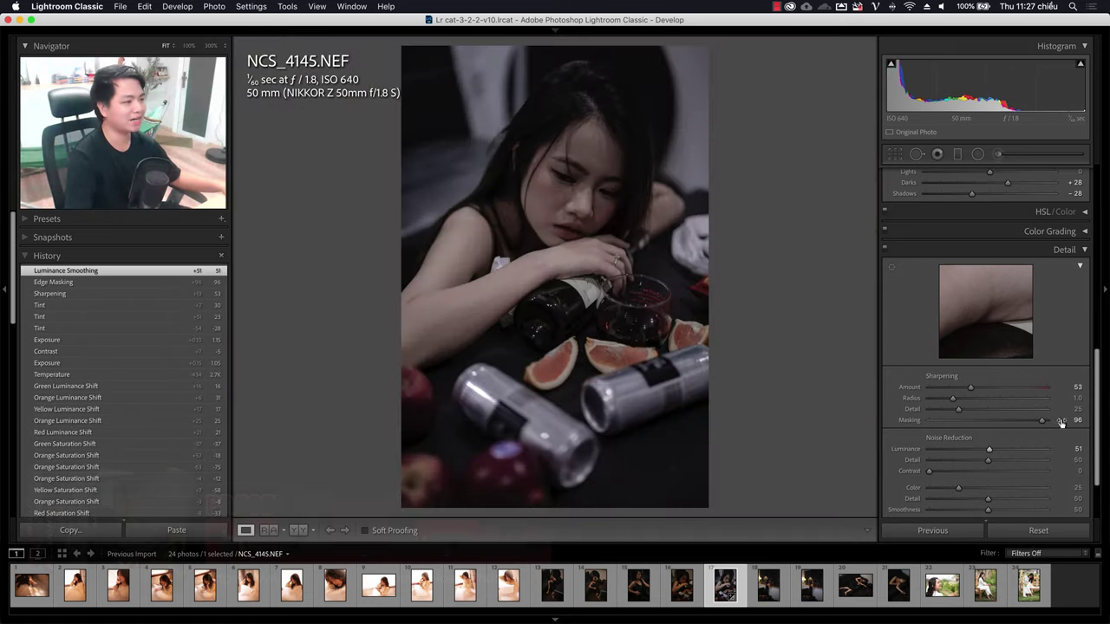
{"action": "left_click", "coordinate": [967, 451]}
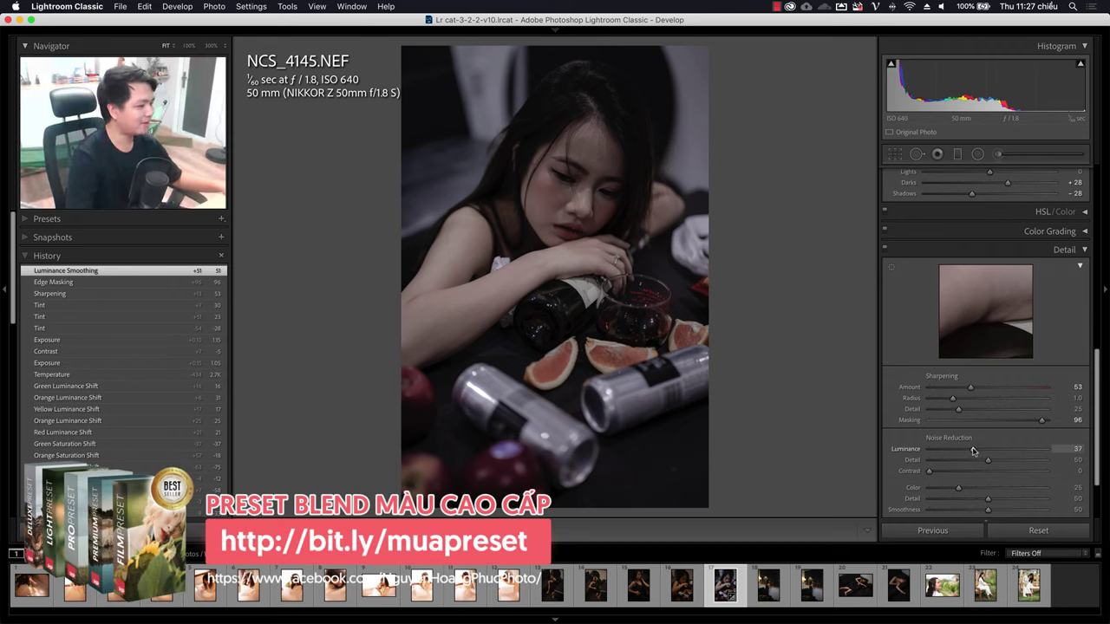
- In Lens Corrections, enable Remove Chromatic Aberration and leave Profile Corrections unchecked after comparing
{"action": "scroll", "coordinate": [888, 431], "scroll_direction": "down", "scroll_amount": 3}
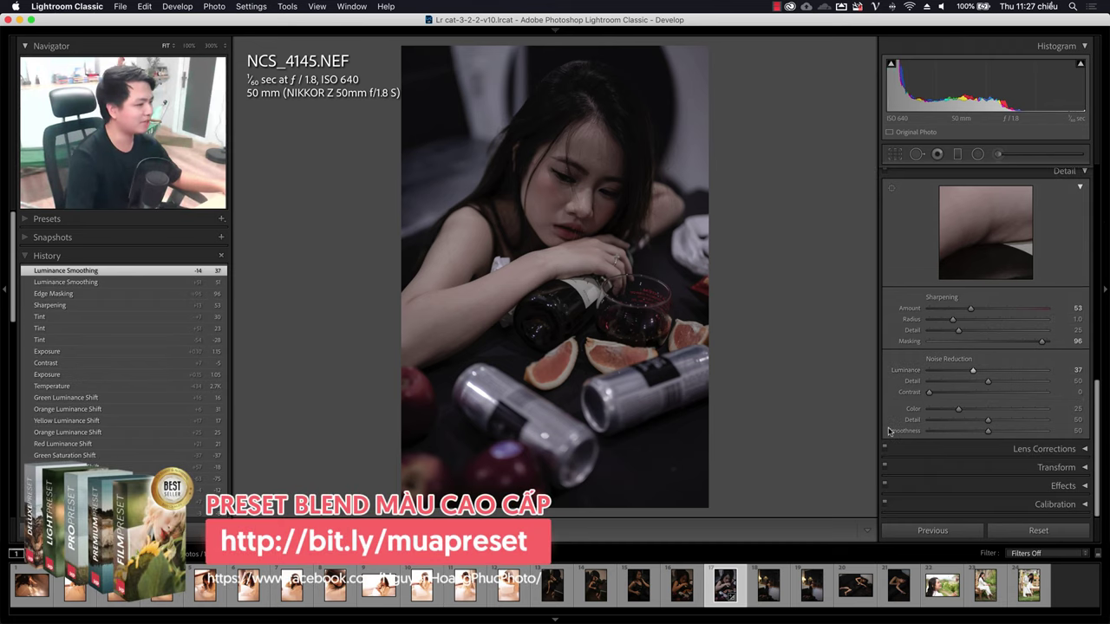
{"action": "left_click", "coordinate": [1053, 450]}
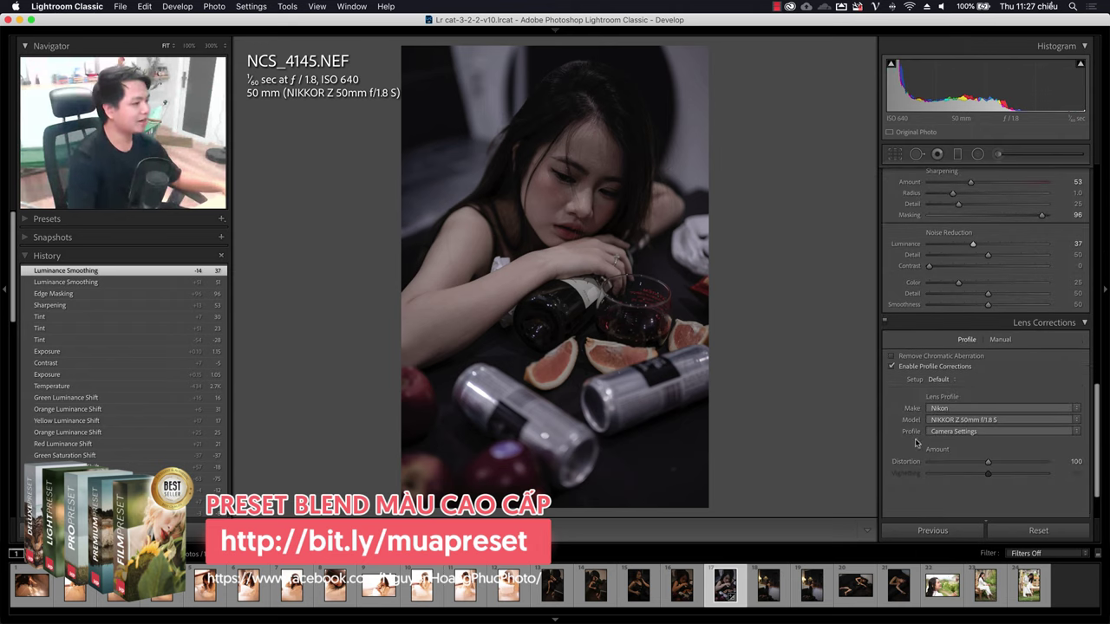
{"action": "left_click", "coordinate": [912, 357]}
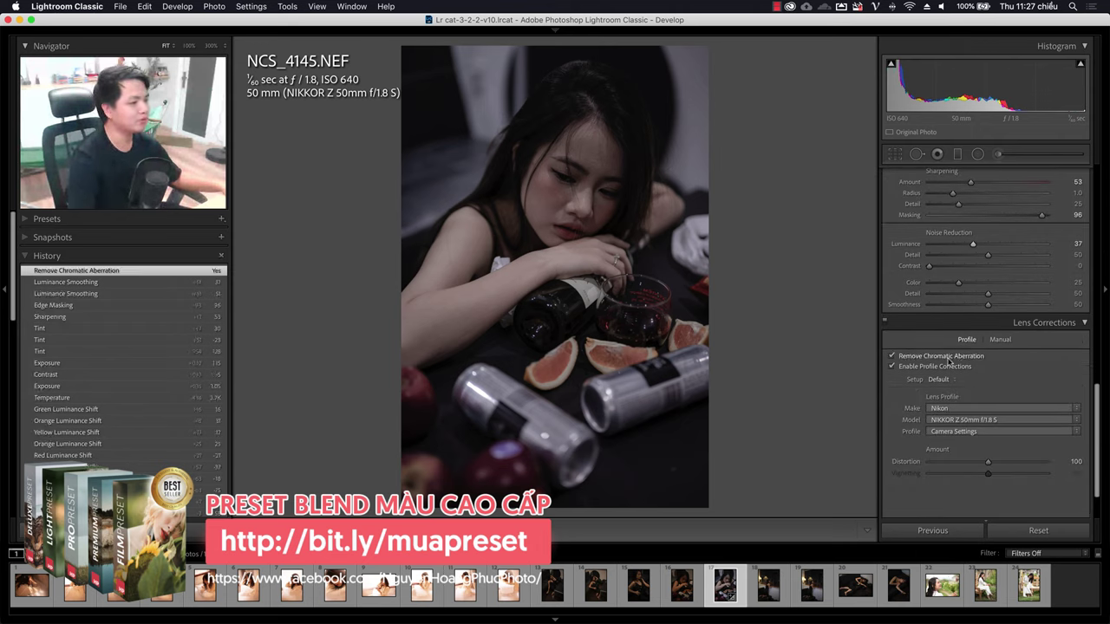
{"action": "left_click", "coordinate": [921, 368]}
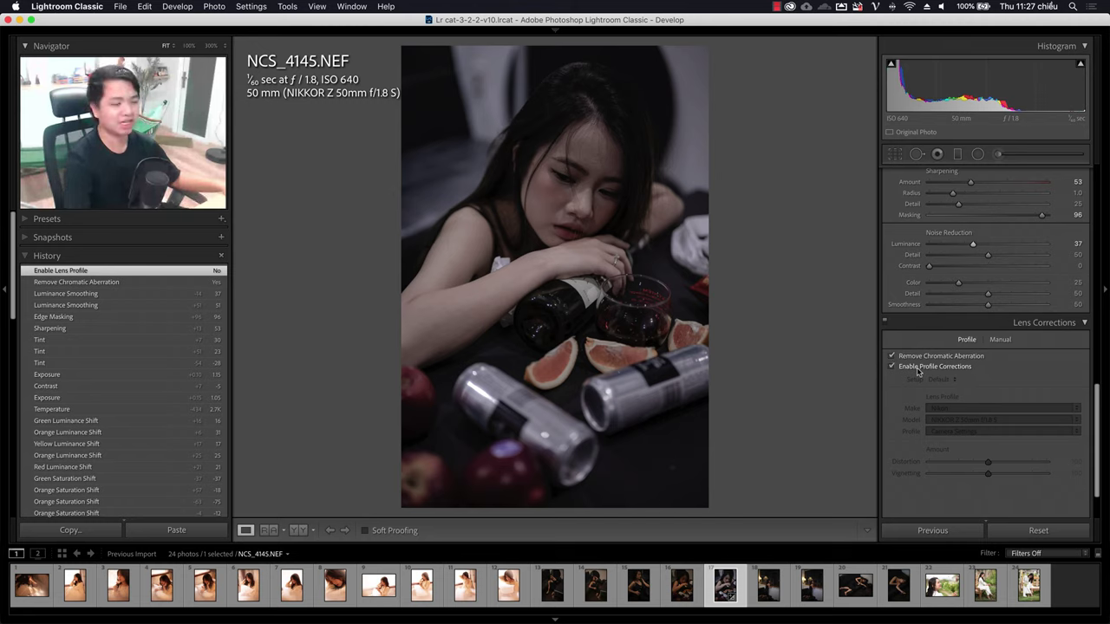
{"action": "left_click", "coordinate": [918, 369]}
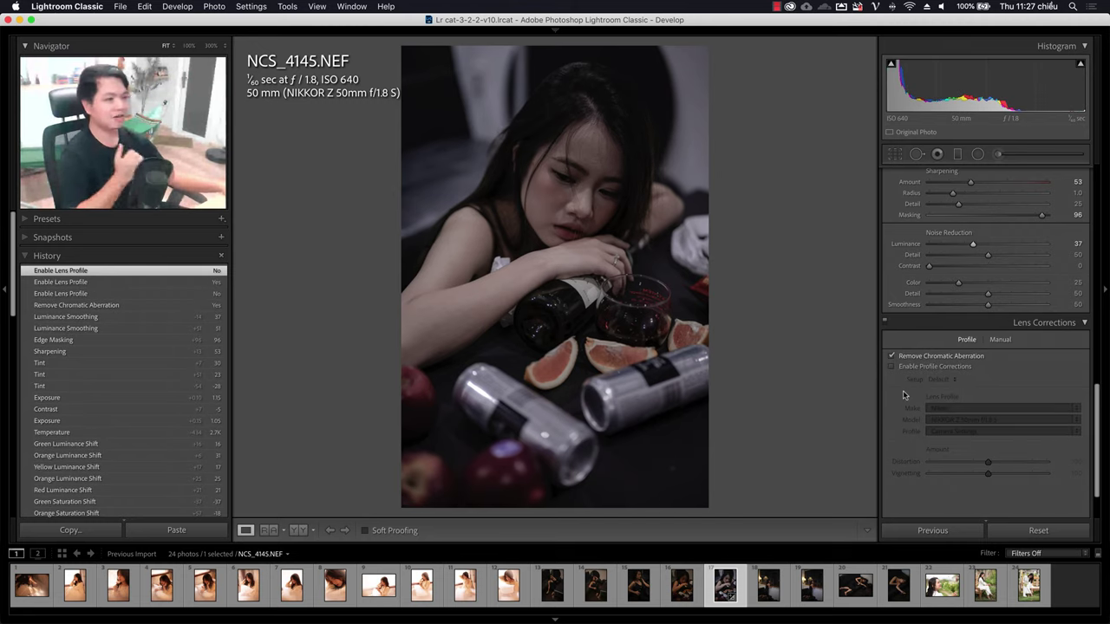
{"action": "left_click", "coordinate": [915, 368]}
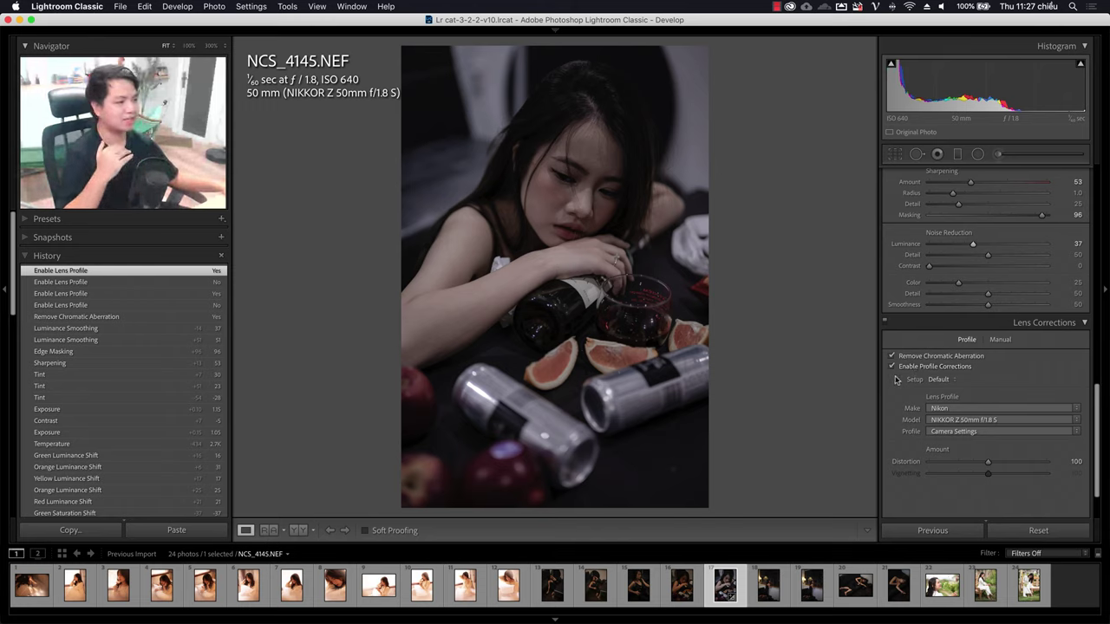
{"action": "left_click", "coordinate": [901, 368]}
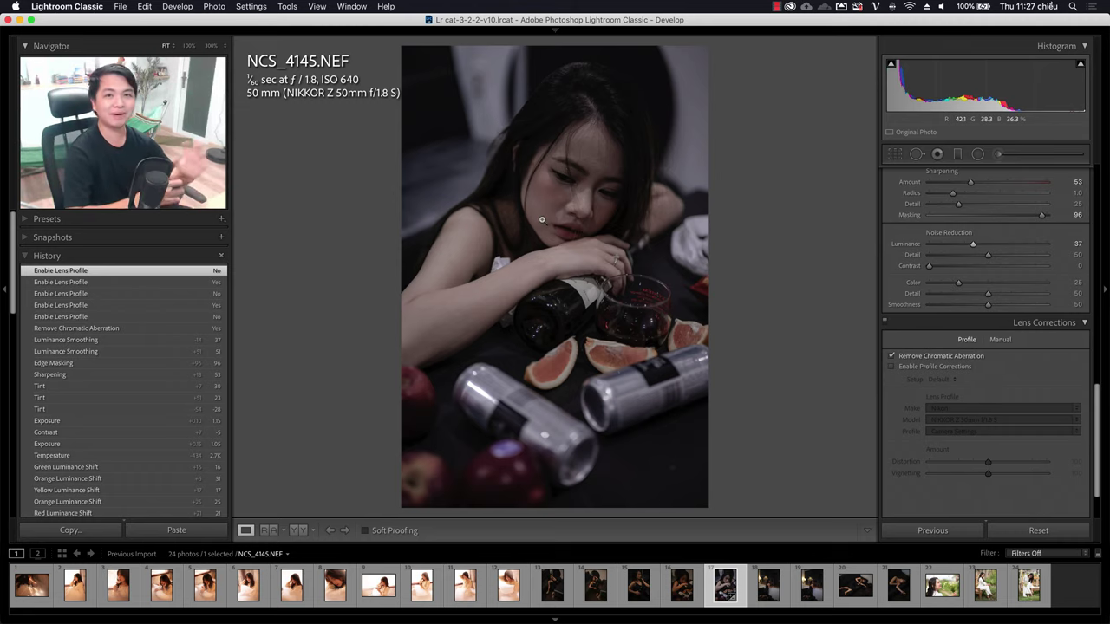
- Show side-by-side Before/After and ease the edit's exposure down to +0.90
{"action": "scroll", "coordinate": [920, 395], "scroll_direction": "down", "scroll_amount": 2}
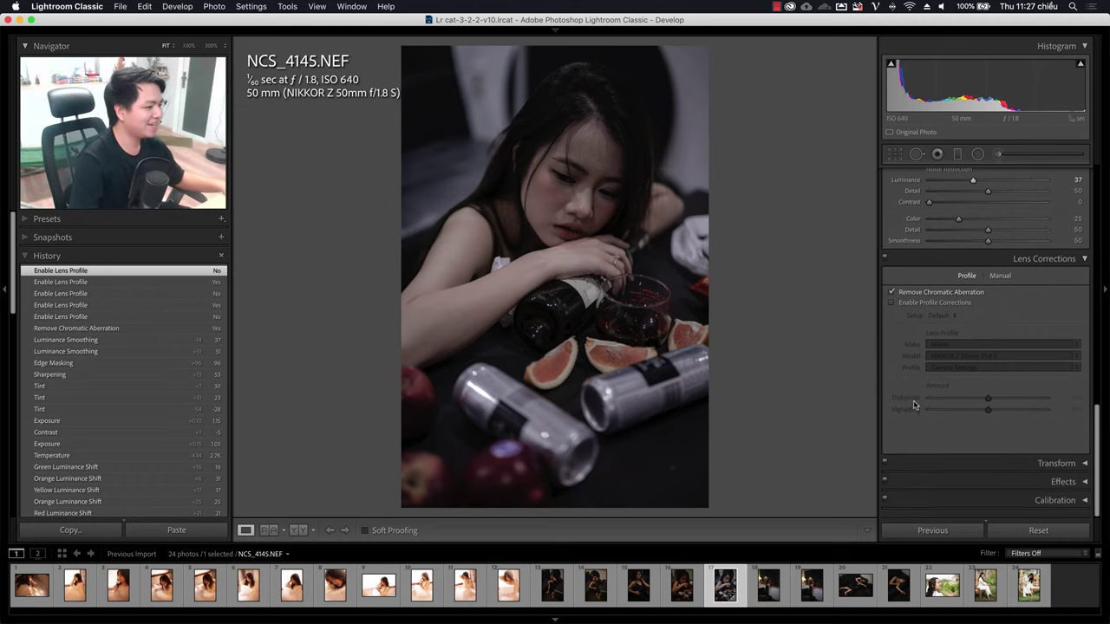
{"action": "scroll", "coordinate": [920, 395], "scroll_direction": "up", "scroll_amount": 5}
{"action": "scroll", "coordinate": [920, 396], "scroll_direction": "up", "scroll_amount": 5}
{"action": "scroll", "coordinate": [921, 395], "scroll_direction": "up", "scroll_amount": 5}
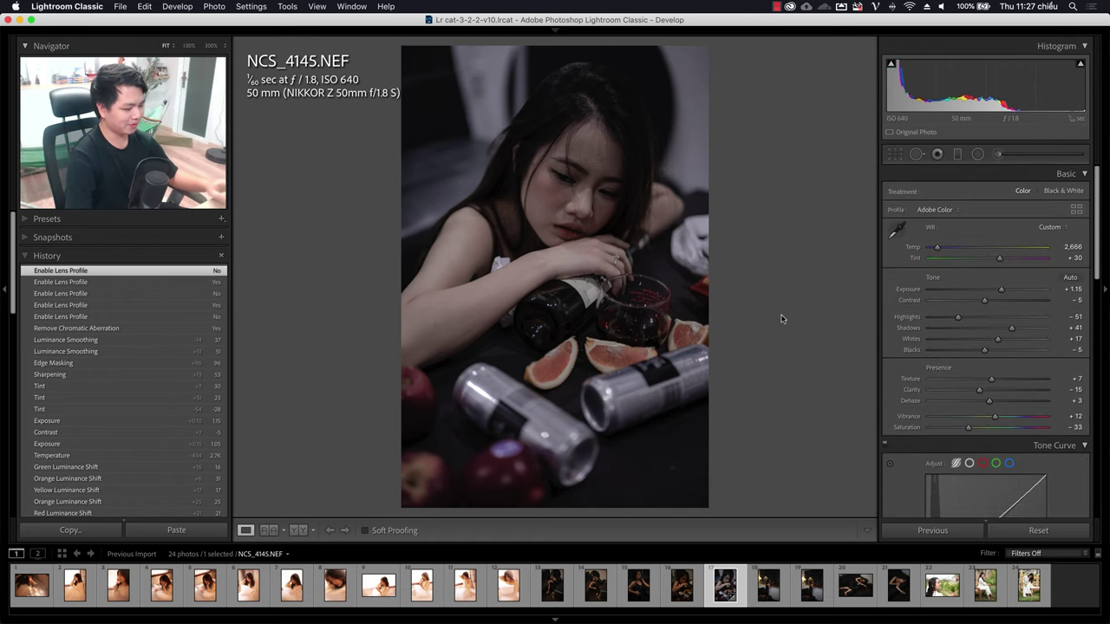
{"action": "key", "text": "backslash"}
{"action": "key", "text": "backslash"}
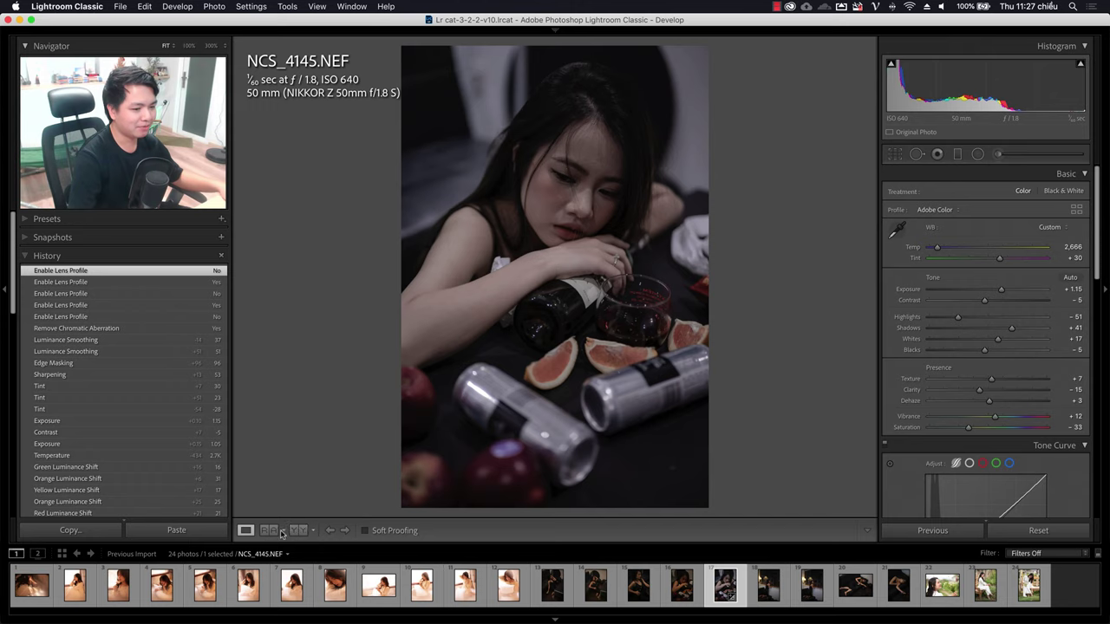
{"action": "key", "text": "y"}
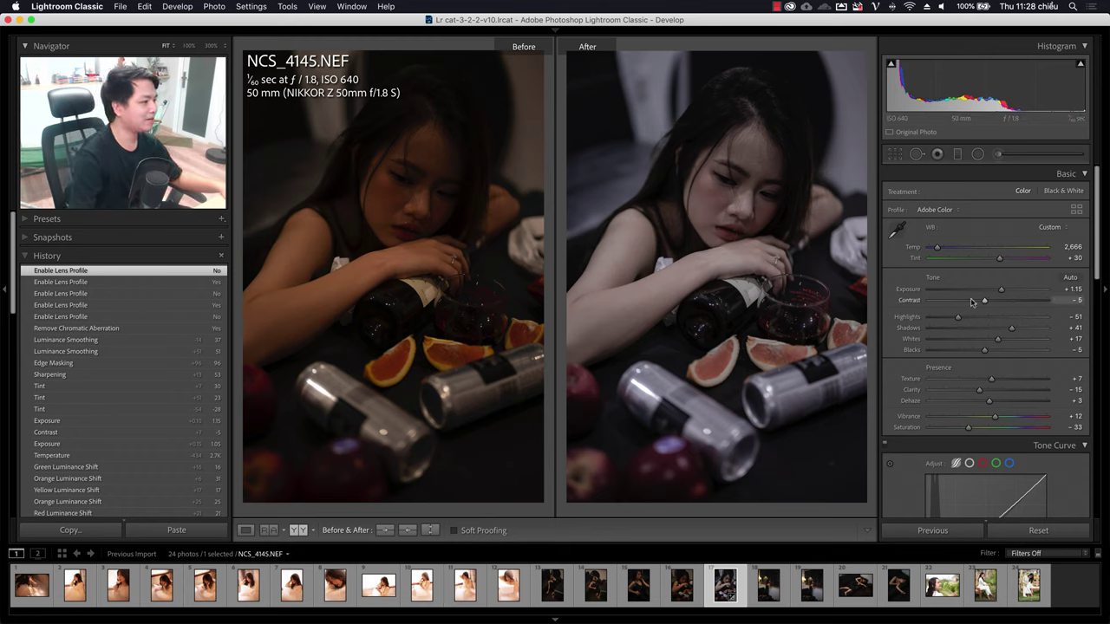
{"action": "left_click_drag", "start_coordinate": [996, 294], "coordinate": [1001, 291]}
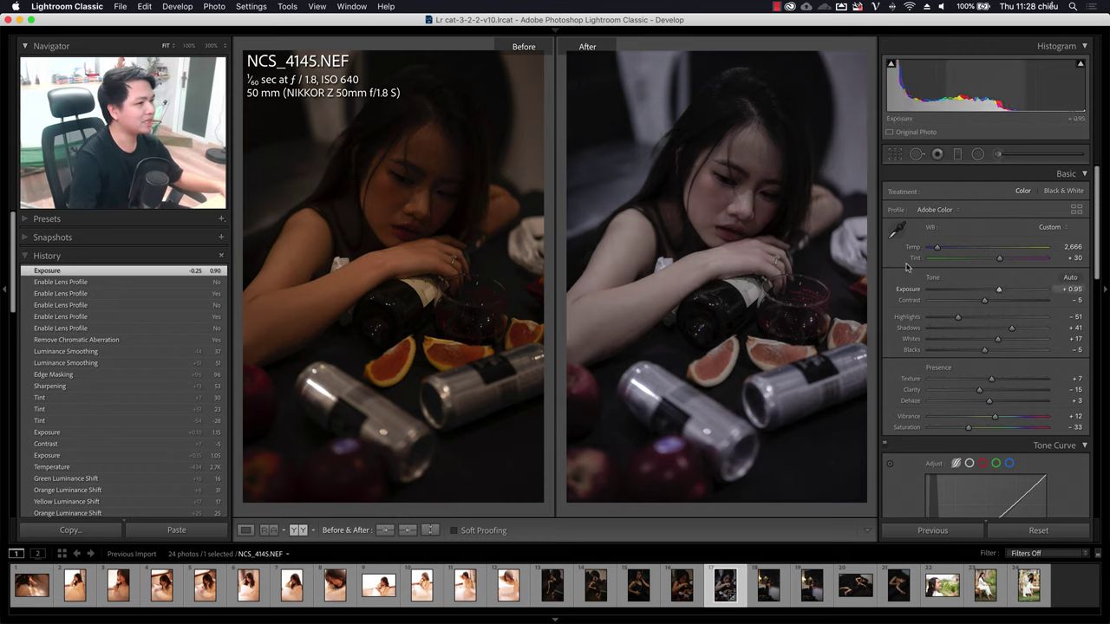
- Paint an Adjustment Brush mask with exposure −0.65, highlights −26 and lowered shadows over the portrait
{"action": "left_click", "coordinate": [998, 154]}
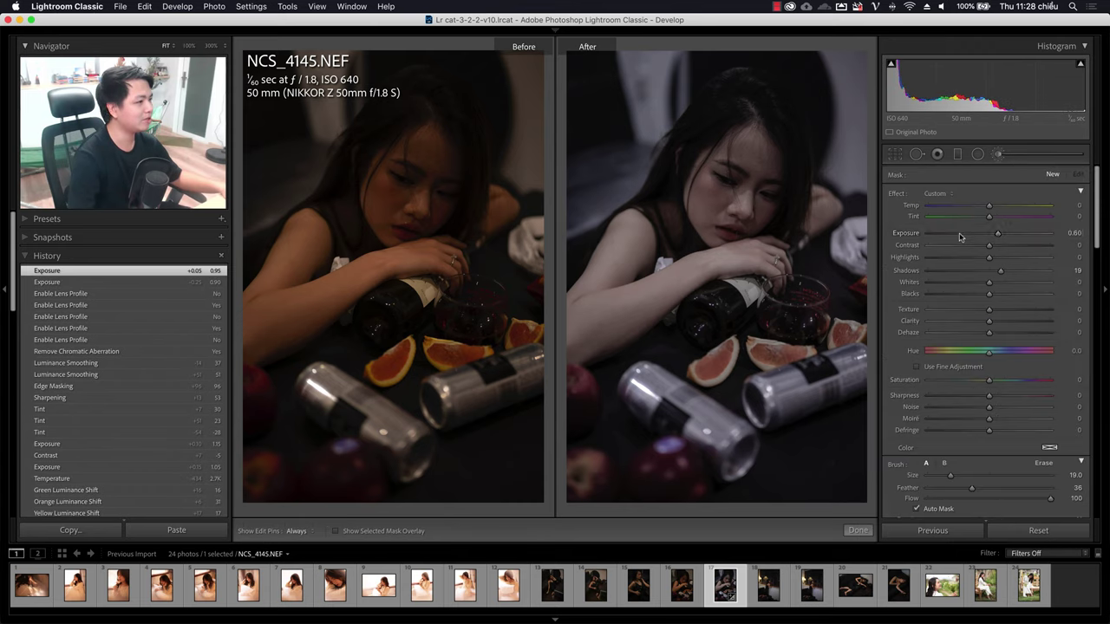
{"action": "left_click", "coordinate": [990, 271]}
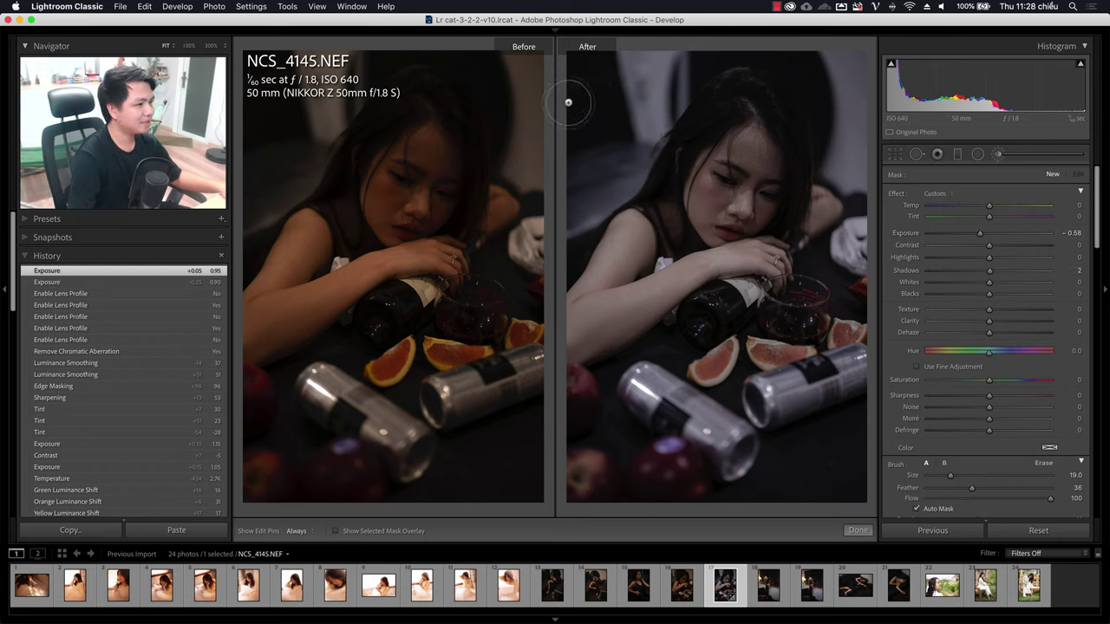
{"action": "key", "text": "h"}
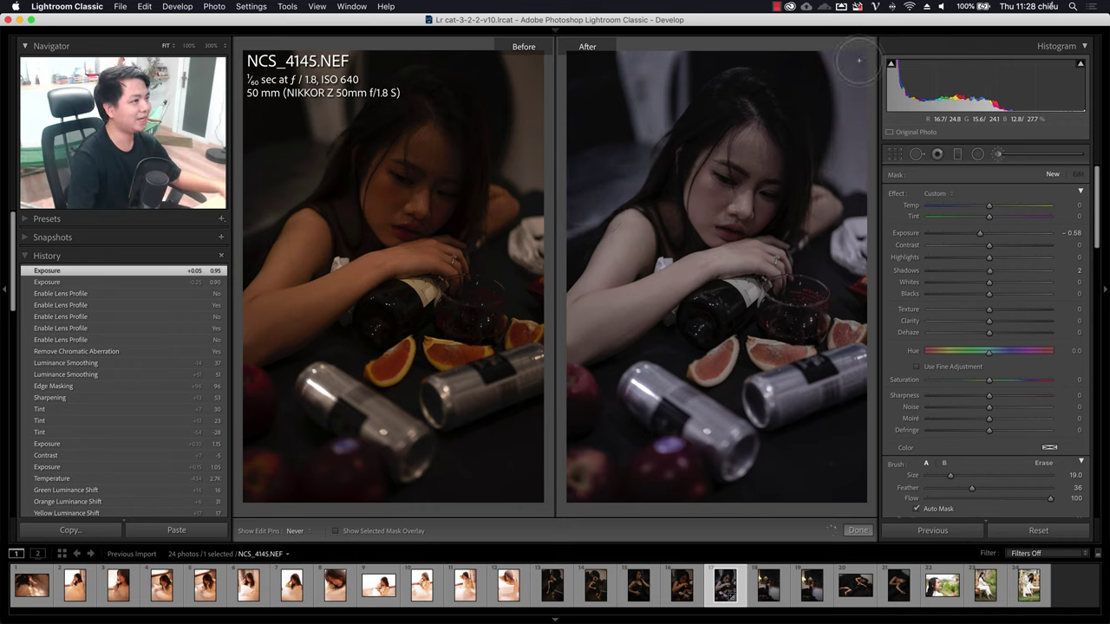
{"action": "key", "text": "h"}
{"action": "key", "text": "h"}
{"action": "mouse_move", "coordinate": [856, 93]}
{"action": "left_mouse_down"}
{"action": "mouse_move", "coordinate": [855, 169]}
{"action": "mouse_move", "coordinate": [867, 199]}
{"action": "left_mouse_up"}
{"action": "key", "text": "h"}
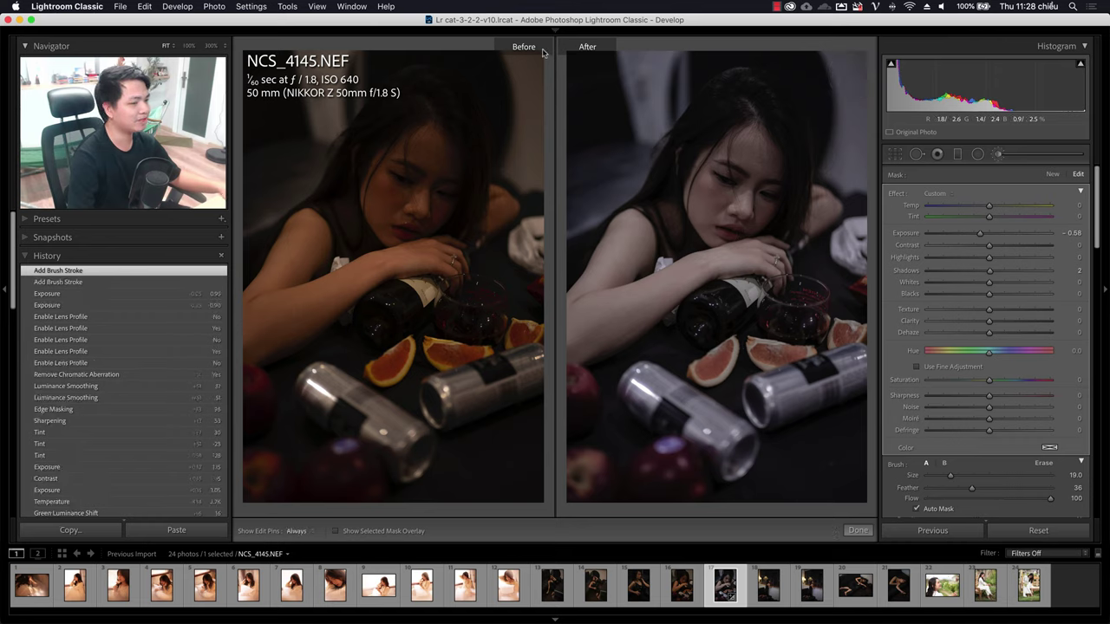
{"action": "mouse_move", "coordinate": [989, 257]}
{"action": "left_mouse_down"}
{"action": "mouse_move", "coordinate": [973, 258]}
{"action": "mouse_move", "coordinate": [969, 235]}
{"action": "mouse_move", "coordinate": [979, 234]}
{"action": "left_mouse_up"}
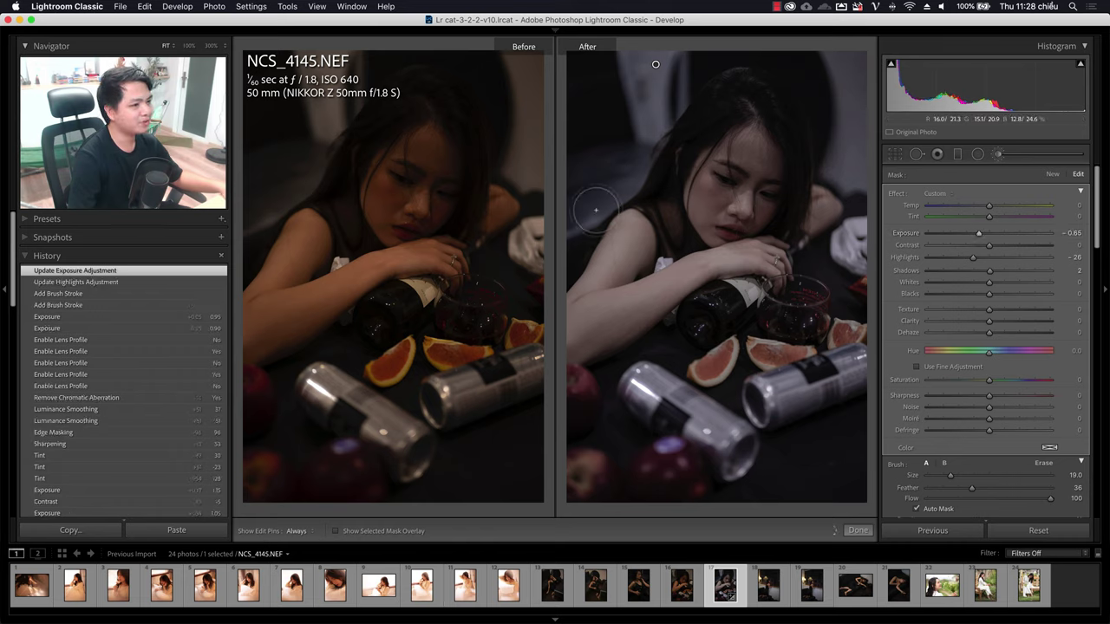
{"action": "key", "text": "h"}
{"action": "left_click_drag", "start_coordinate": [547, 247], "coordinate": [650, 123]}
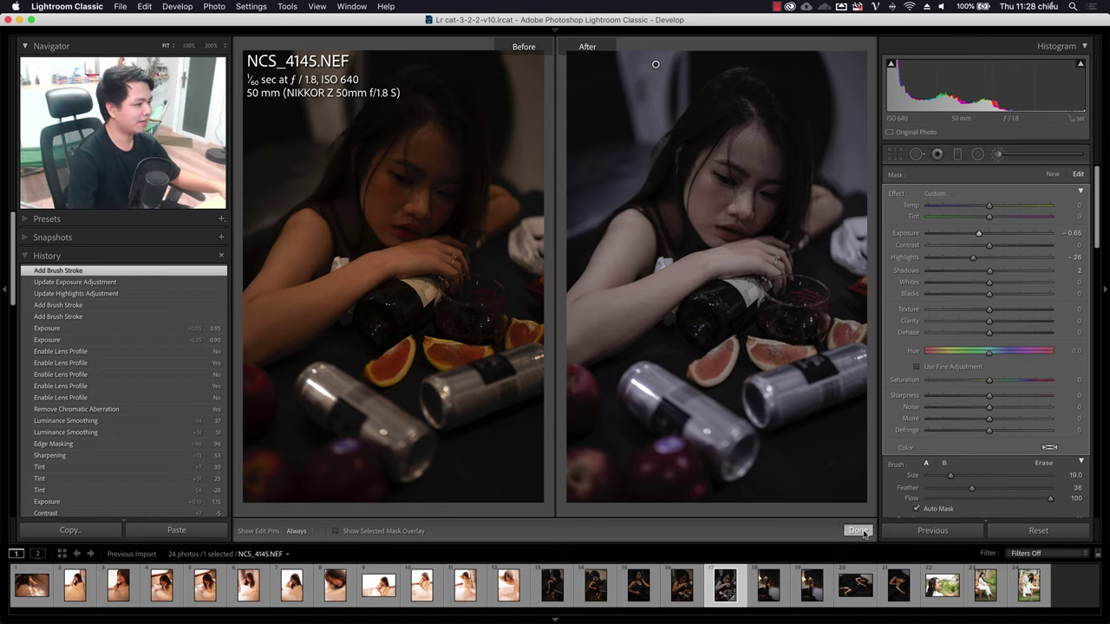
- Commit the brush with Done, return to Loupe view, and briefly toggle Before/After
{"action": "left_click", "coordinate": [857, 530]}
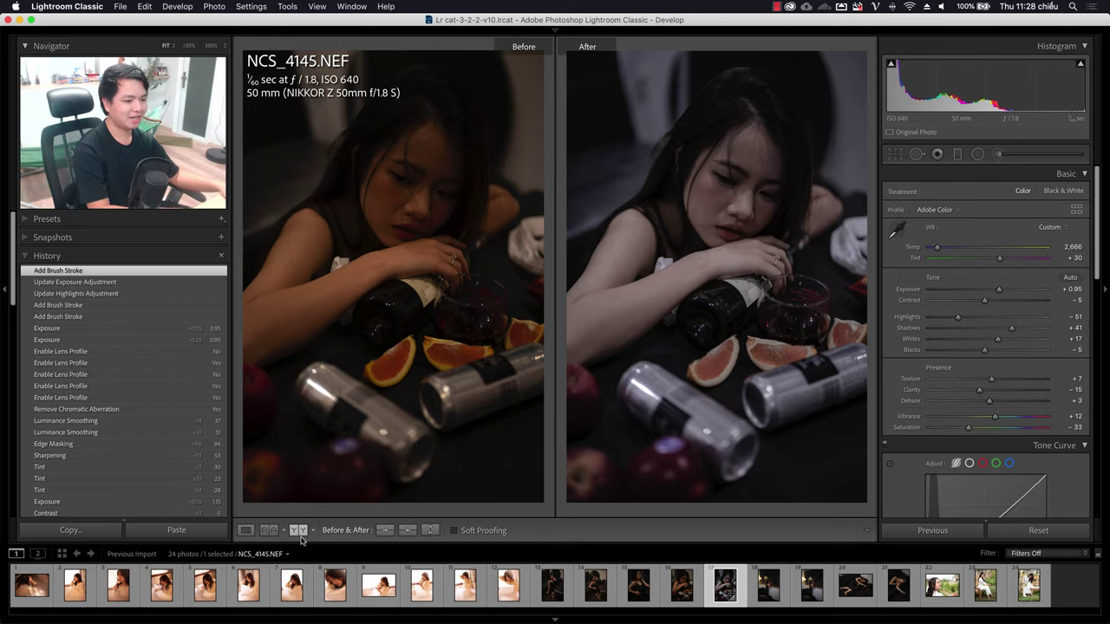
{"action": "left_click", "coordinate": [300, 531]}
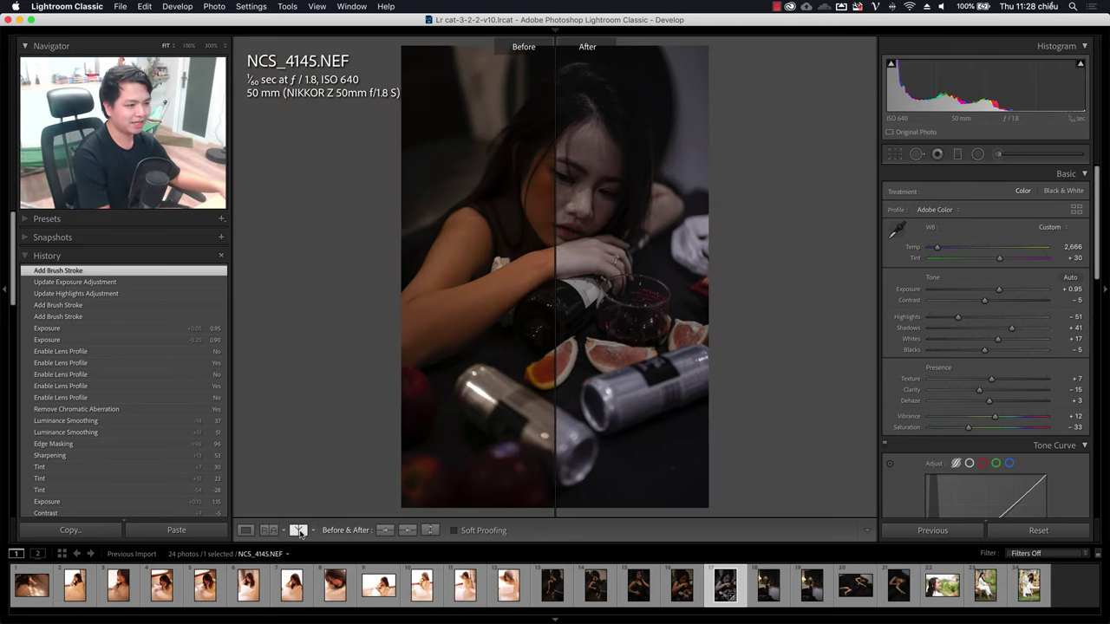
{"action": "left_click", "coordinate": [300, 531]}
{"action": "left_click", "coordinate": [245, 530]}
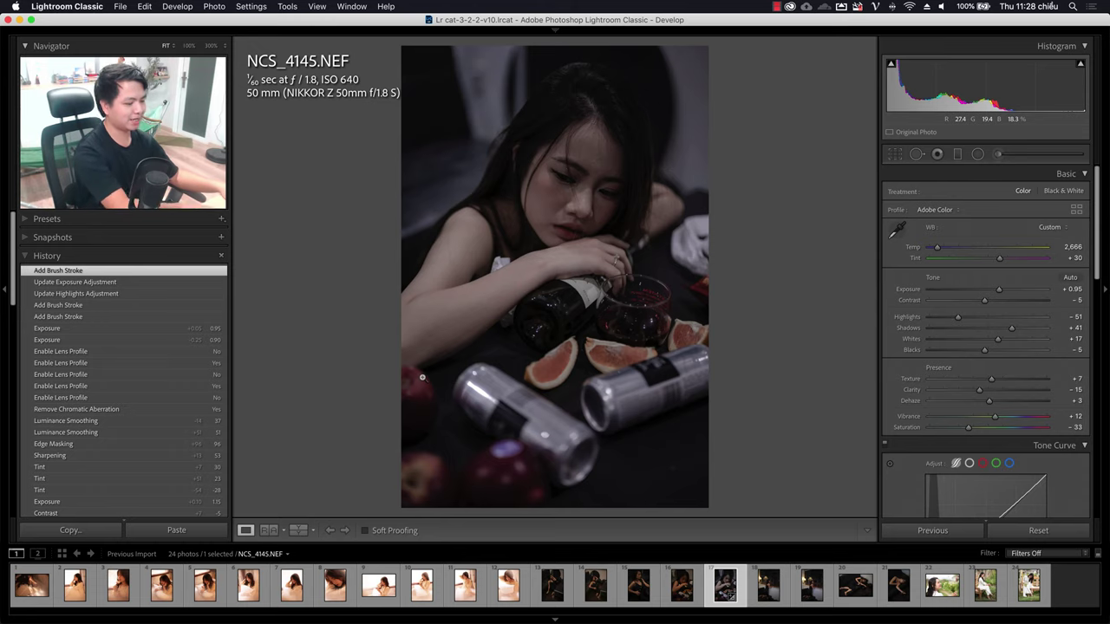
{"action": "key", "text": "backslash"}
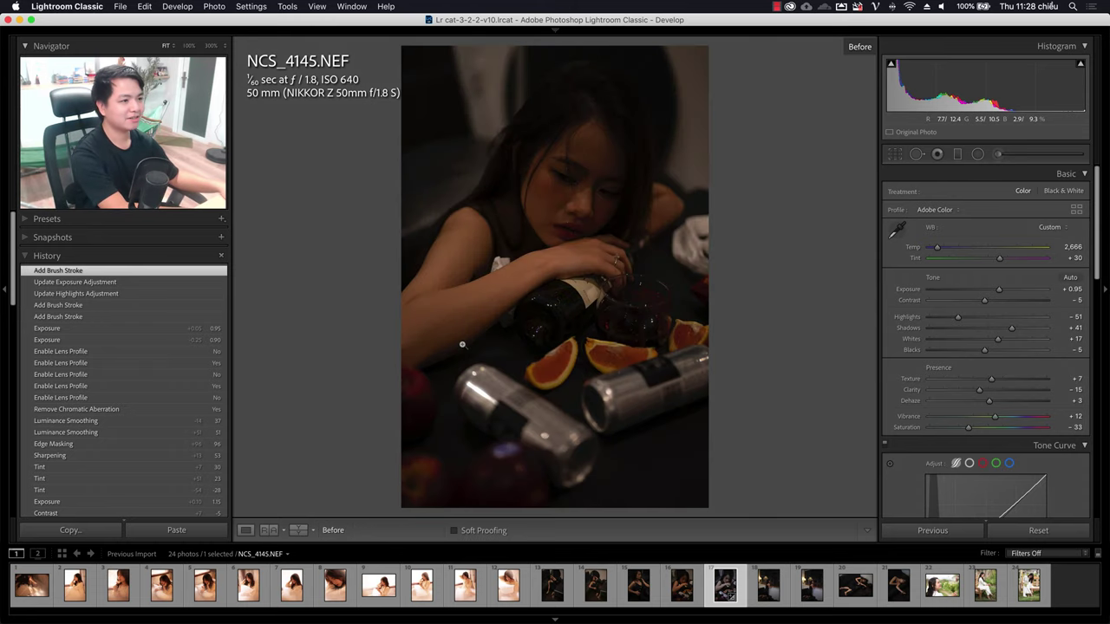
{"action": "key", "text": "backslash"}
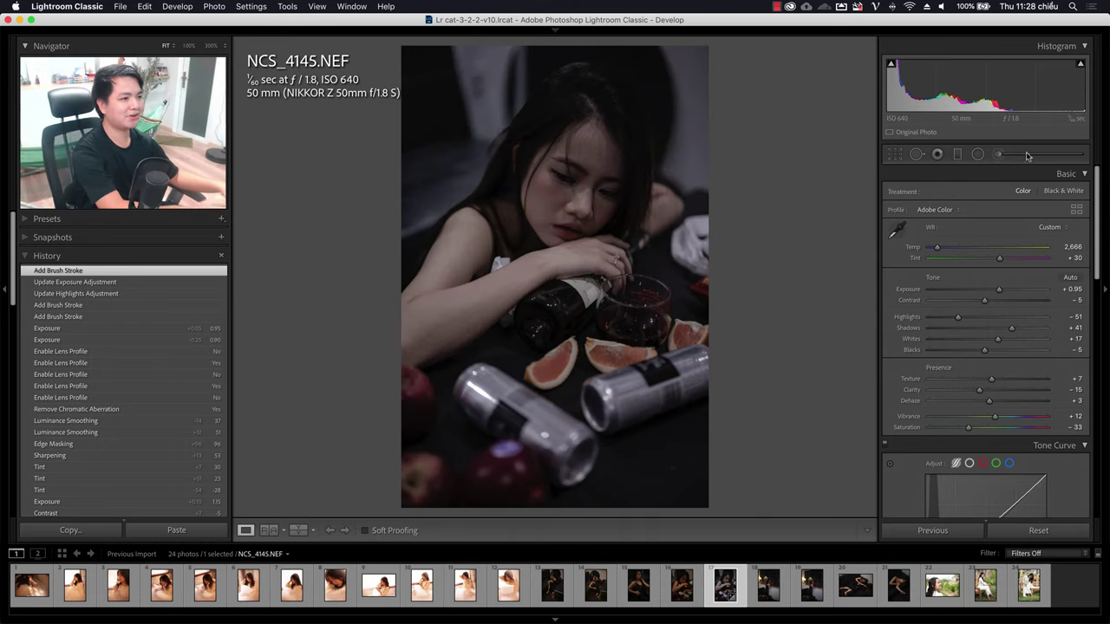
- Add a Radial Filter over the woman's face with exposure 0.24 and shadows 13
{"action": "left_click", "coordinate": [978, 154]}
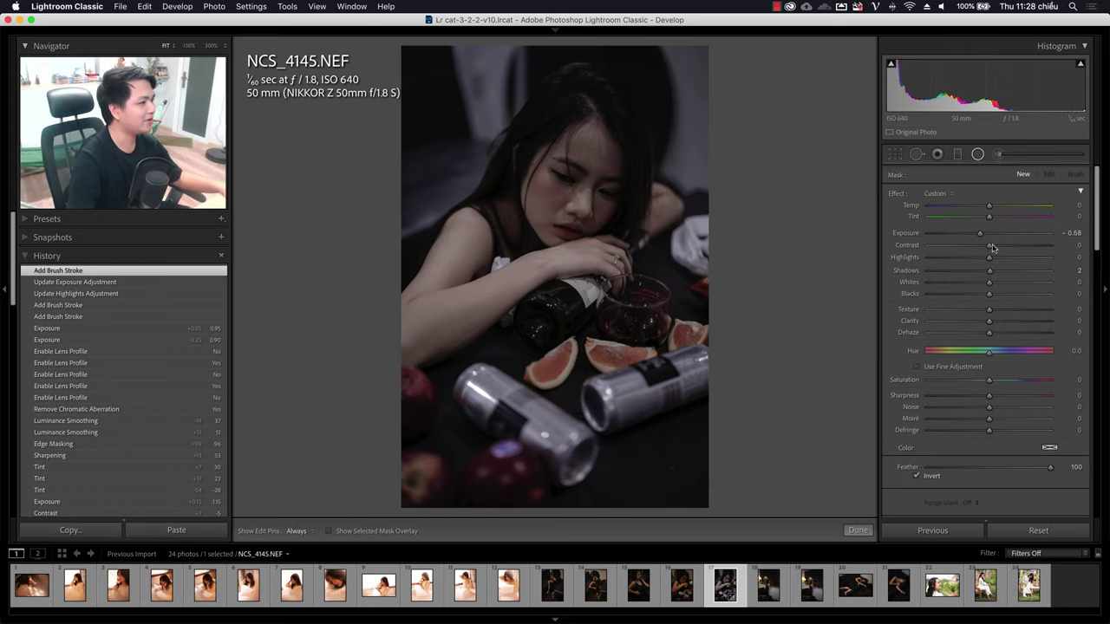
{"action": "left_click", "coordinate": [995, 234]}
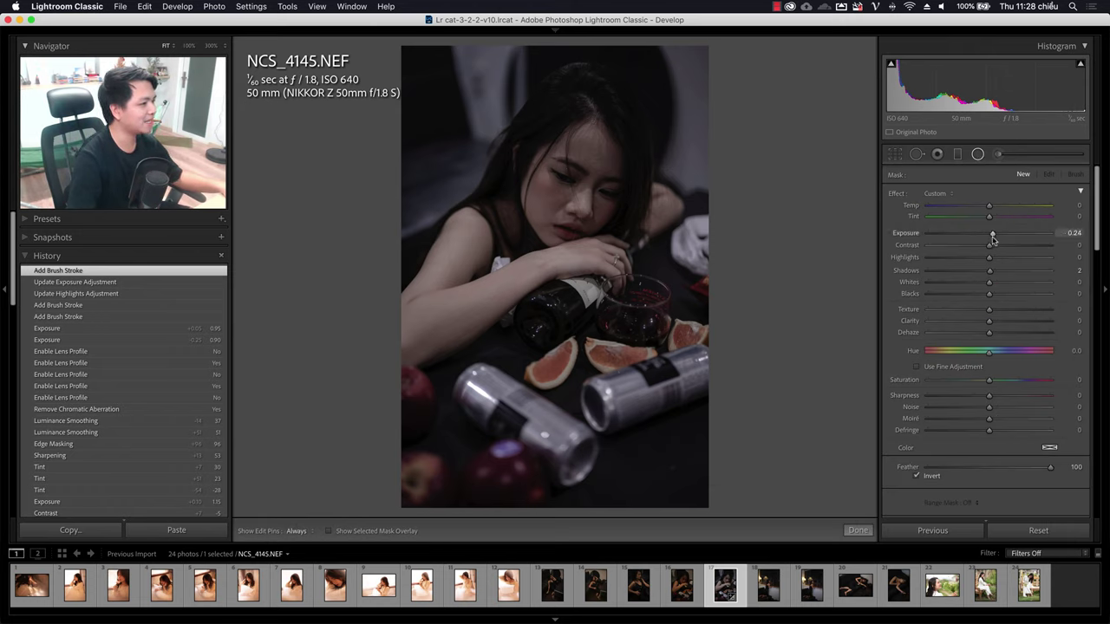
{"action": "left_click", "coordinate": [995, 270]}
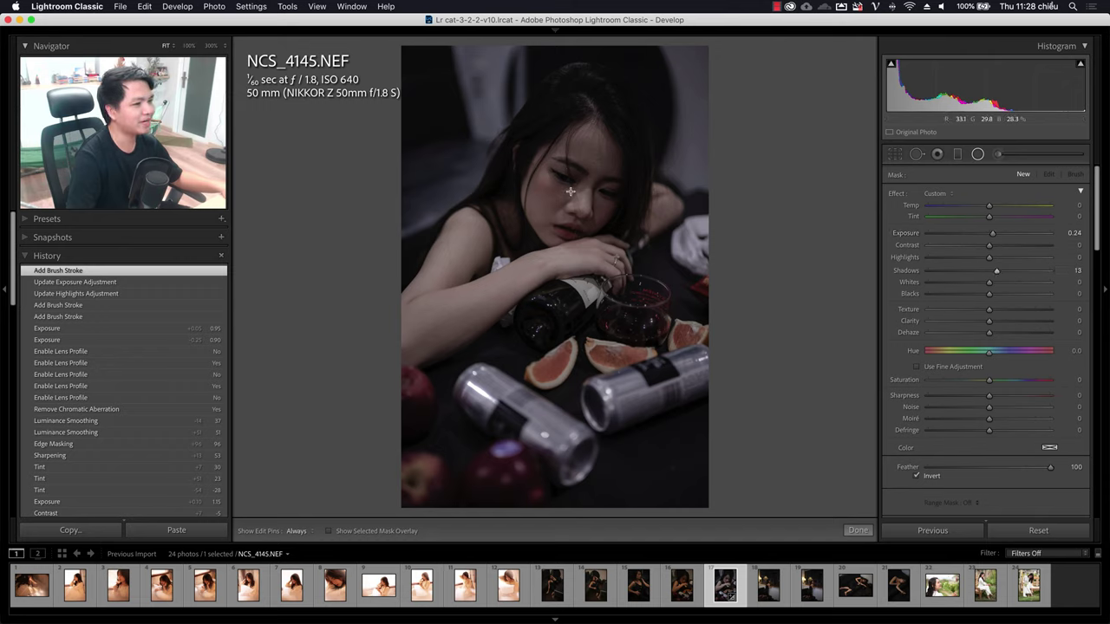
{"action": "left_click_drag", "start_coordinate": [571, 192], "coordinate": [662, 299]}
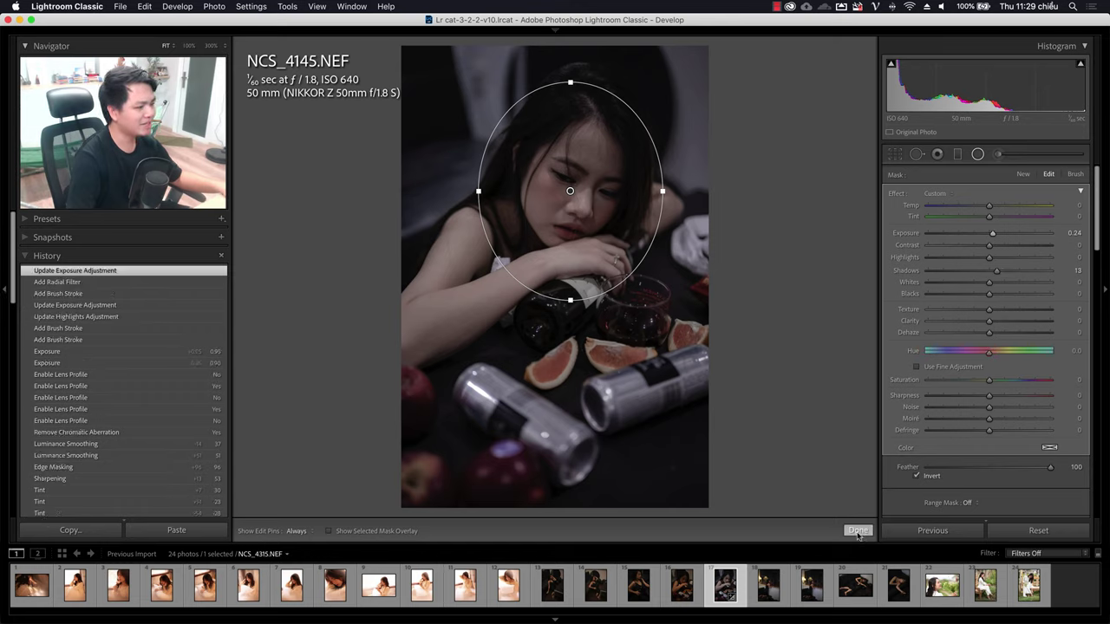
{"action": "left_click", "coordinate": [858, 530]}
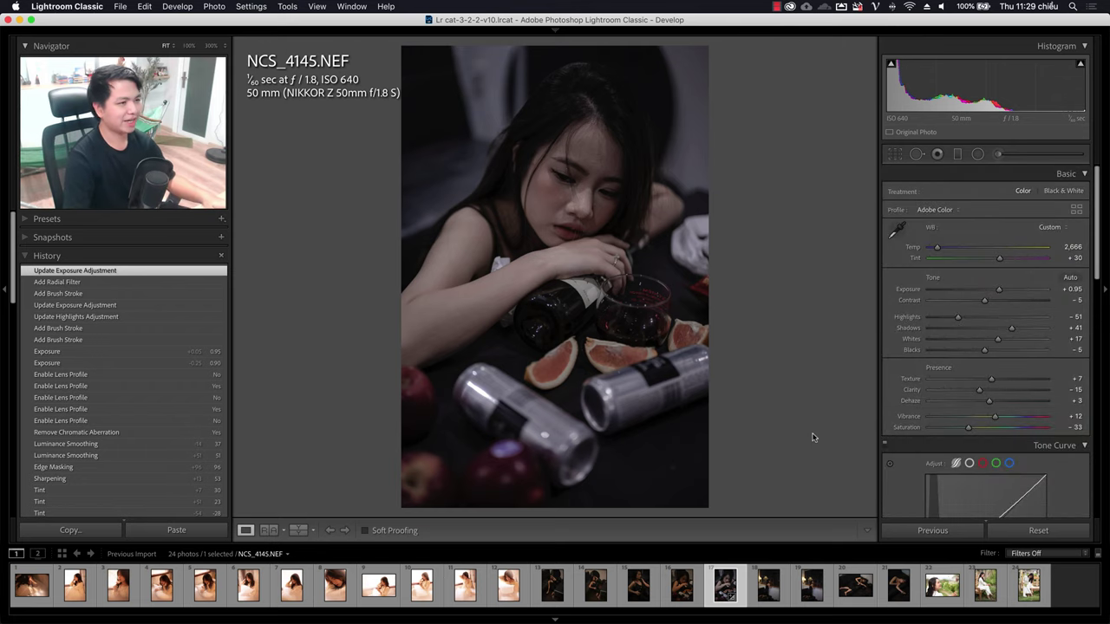
- Sync the grade to wine-bottle thumbnails 13–17, then select NCS_4092.JPG alone
{"action": "key", "text": "backslash"}
{"action": "key", "text": "backslash"}
{"action": "key", "text": "backslash"}
{"action": "key", "text": "backslash"}
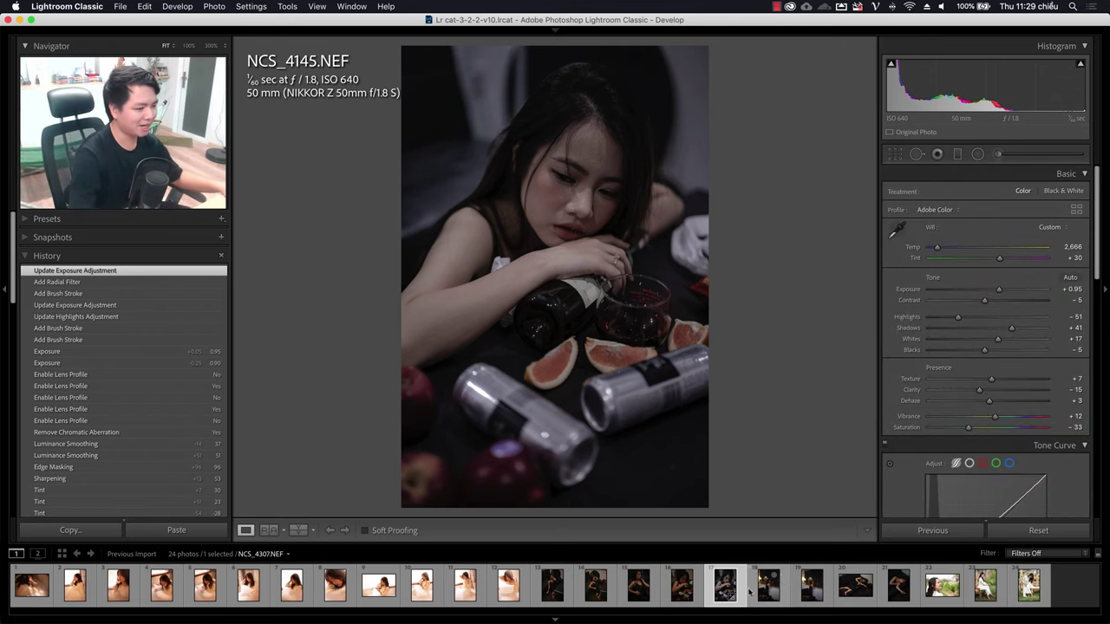
{"action": "left_click", "coordinate": [553, 599], "text": "shift"}
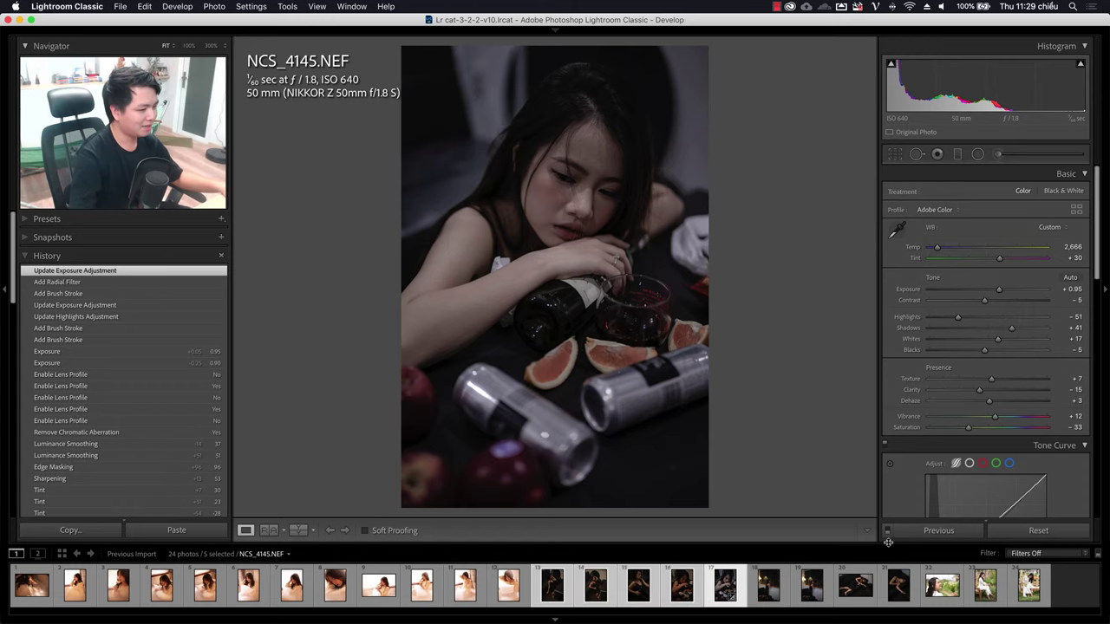
{"action": "left_click", "coordinate": [924, 529]}
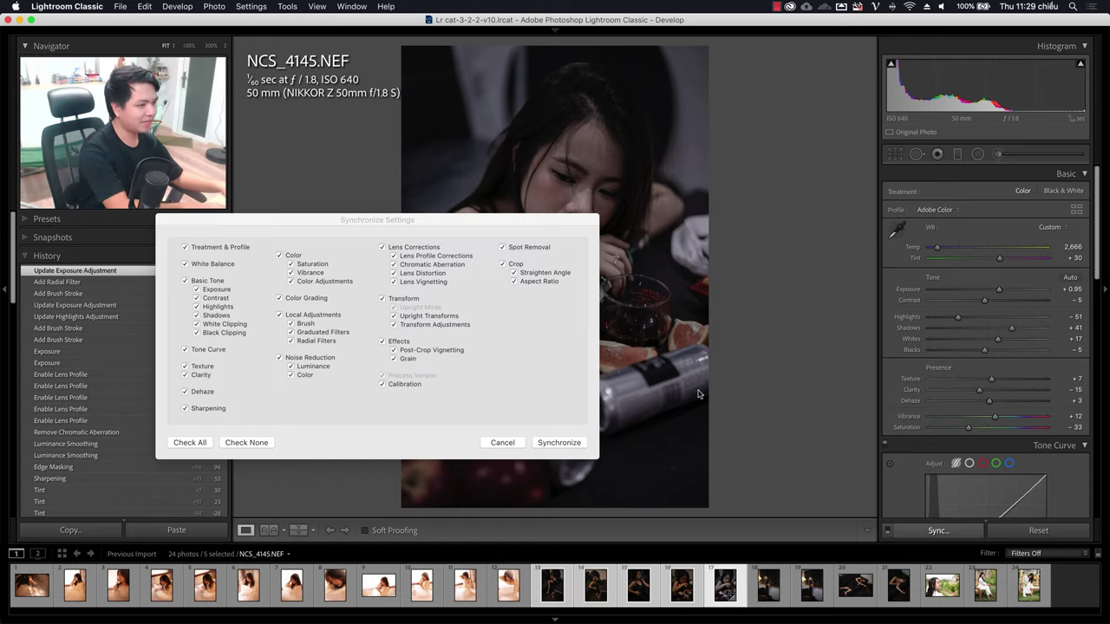
{"action": "left_click", "coordinate": [560, 443]}
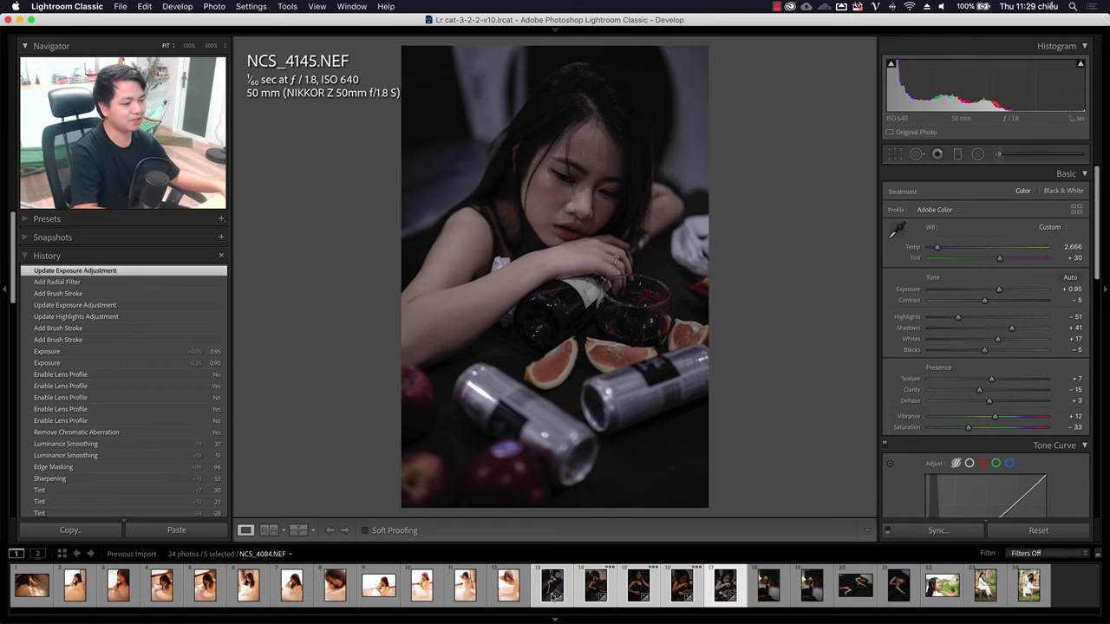
{"action": "left_click", "coordinate": [739, 603]}
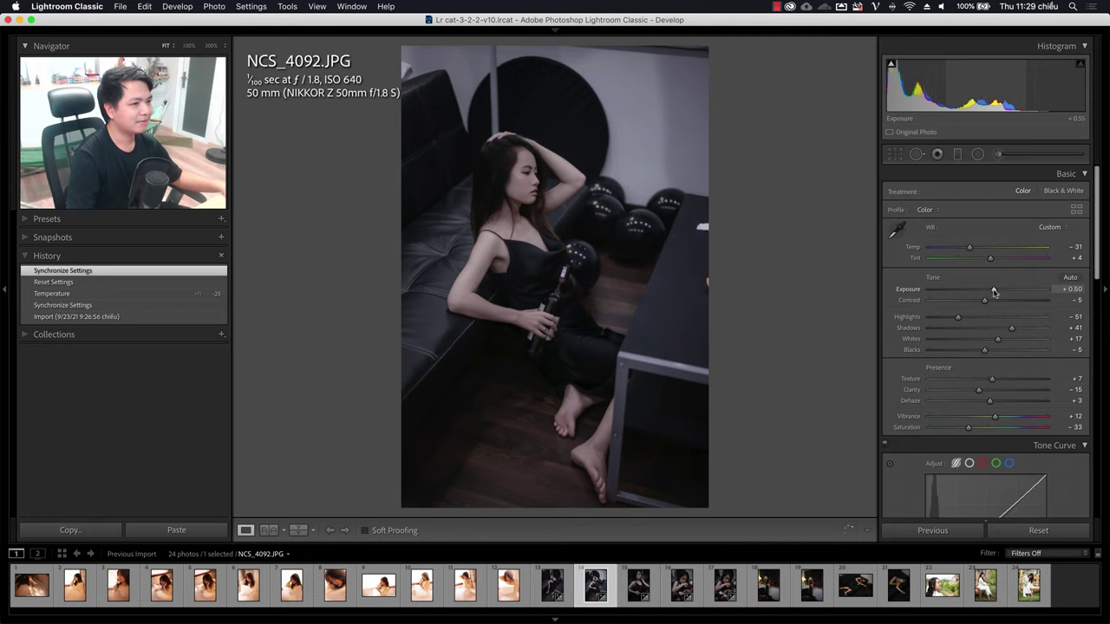
- Set exposure to +0.25, then crop inward from the lower right and reframe the woman
{"action": "left_click_drag", "start_coordinate": [994, 292], "coordinate": [991, 294]}
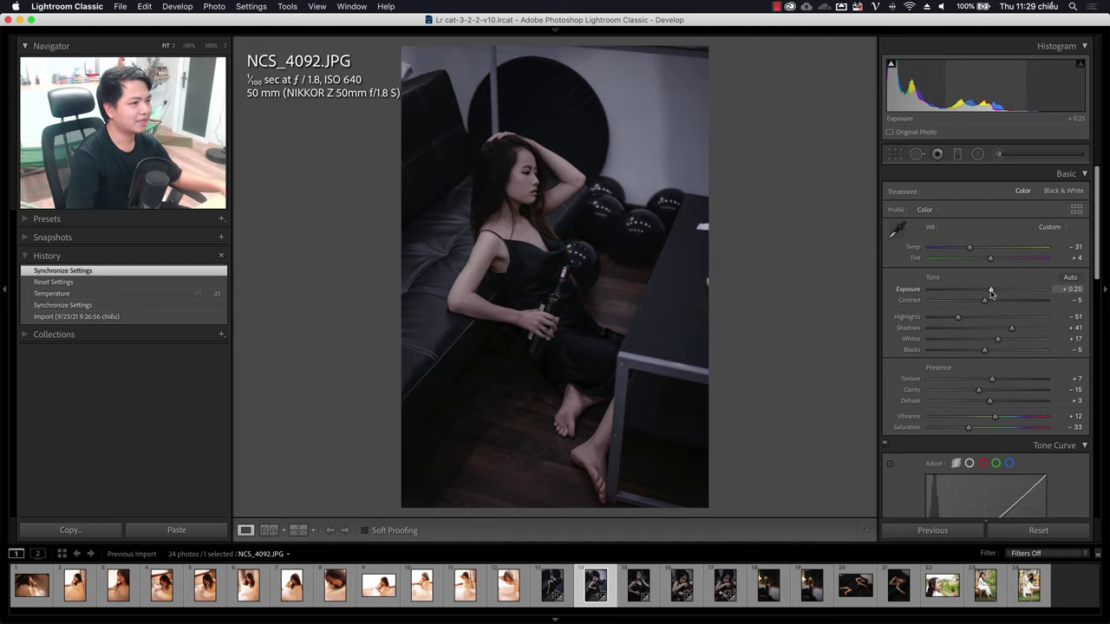
{"action": "left_click", "coordinate": [895, 153]}
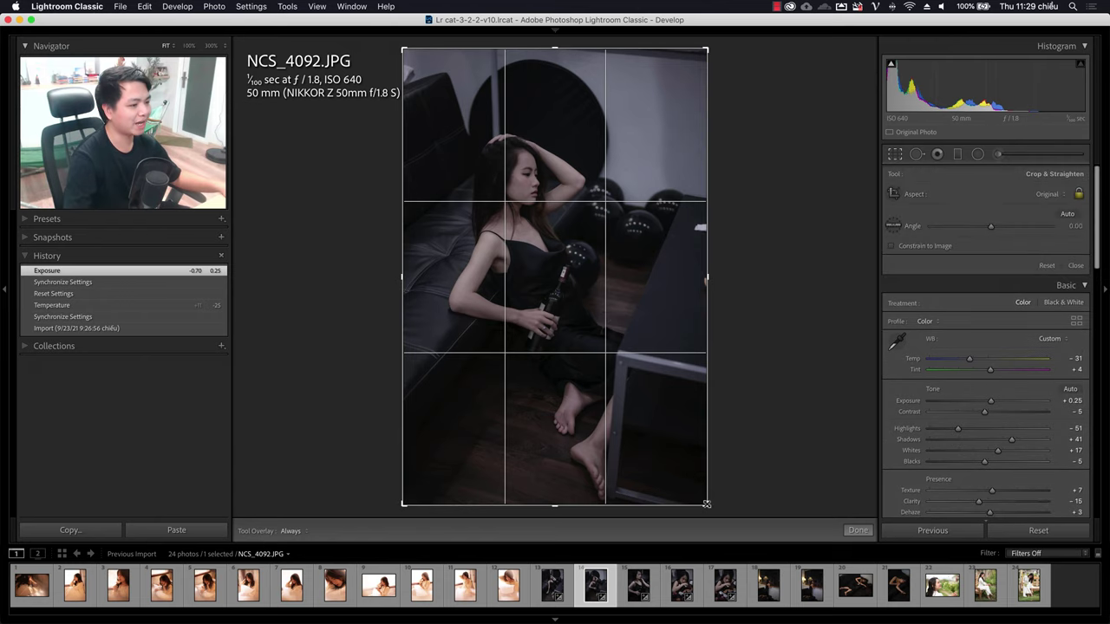
{"action": "left_click_drag", "start_coordinate": [707, 504], "coordinate": [638, 401]}
{"action": "left_click_drag", "start_coordinate": [602, 358], "coordinate": [588, 313]}
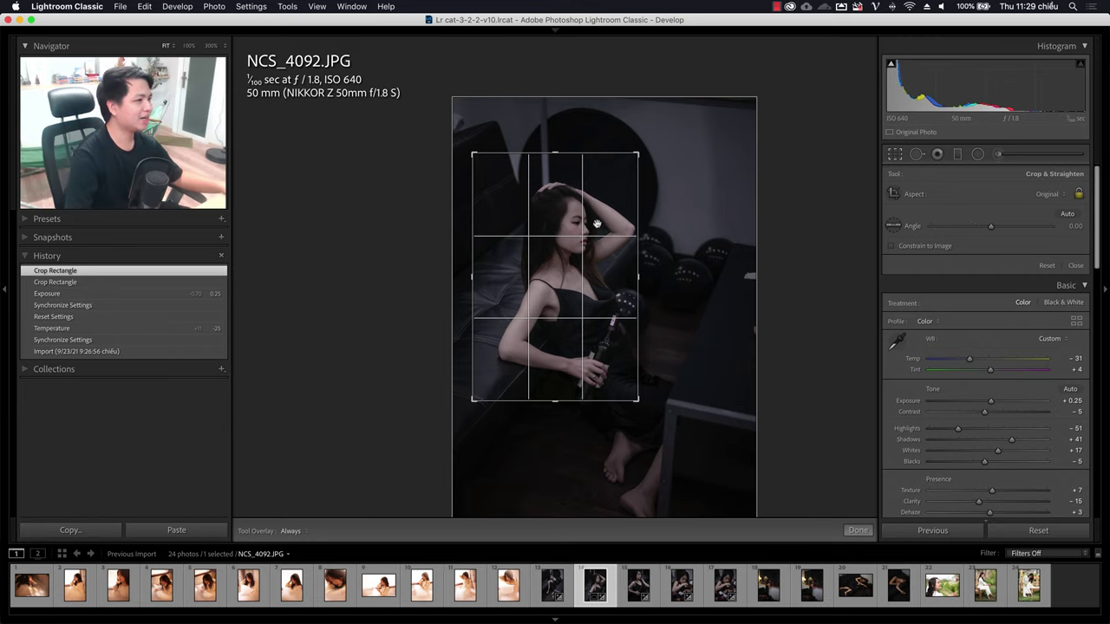
{"action": "left_click_drag", "start_coordinate": [587, 252], "coordinate": [588, 234]}
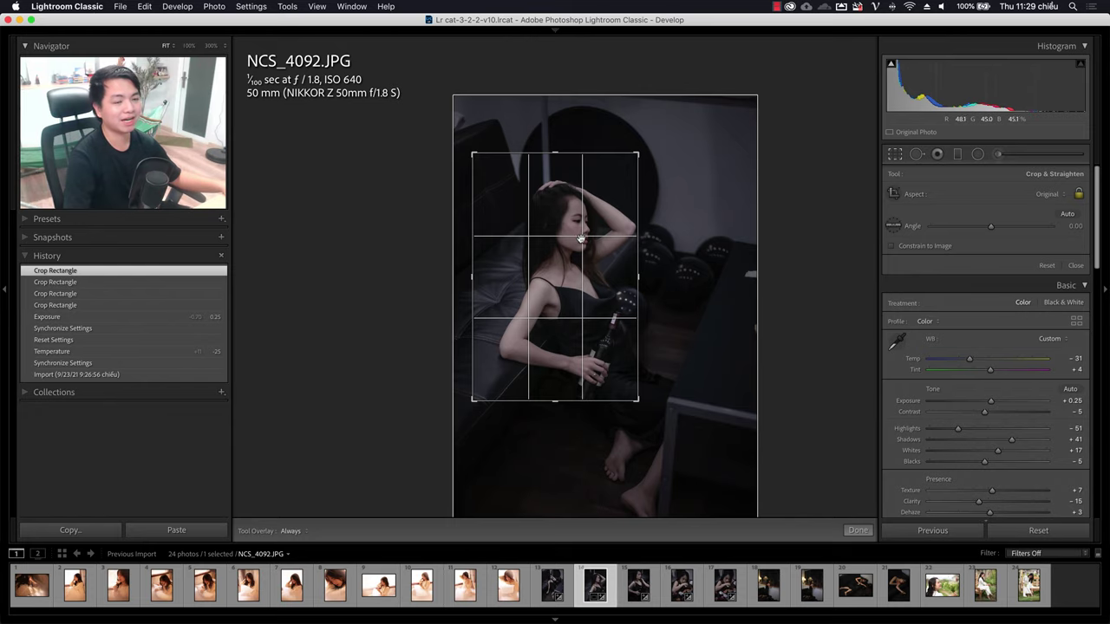
{"action": "key", "text": "Return"}
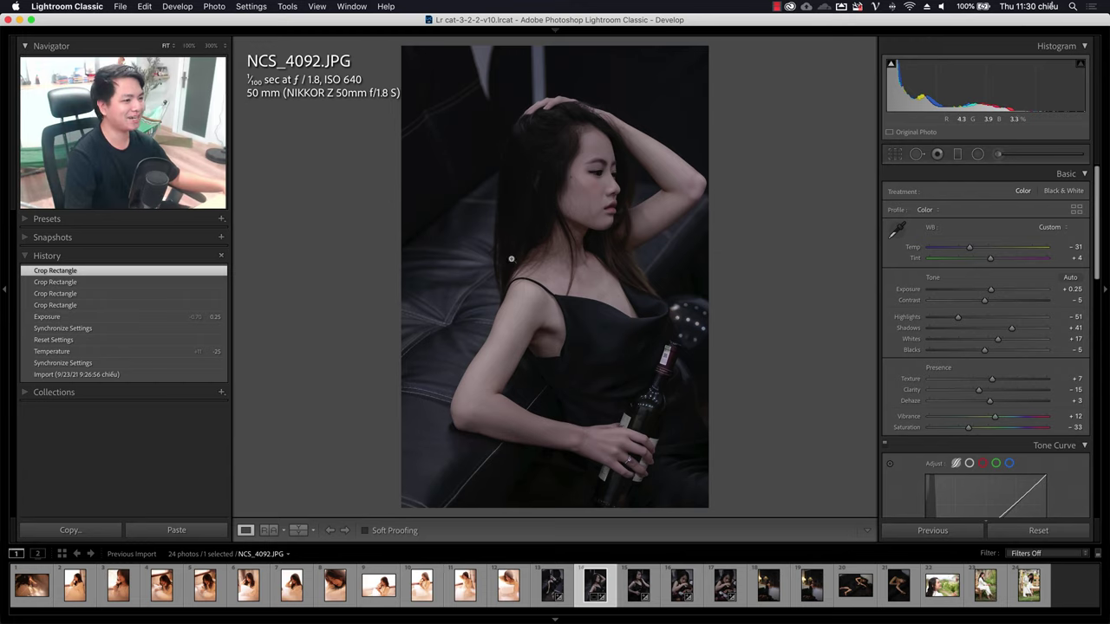
- Lower the cropped NCS_4092.JPG's exposure to +0.05
{"action": "left_click_drag", "start_coordinate": [992, 289], "coordinate": [987, 290]}
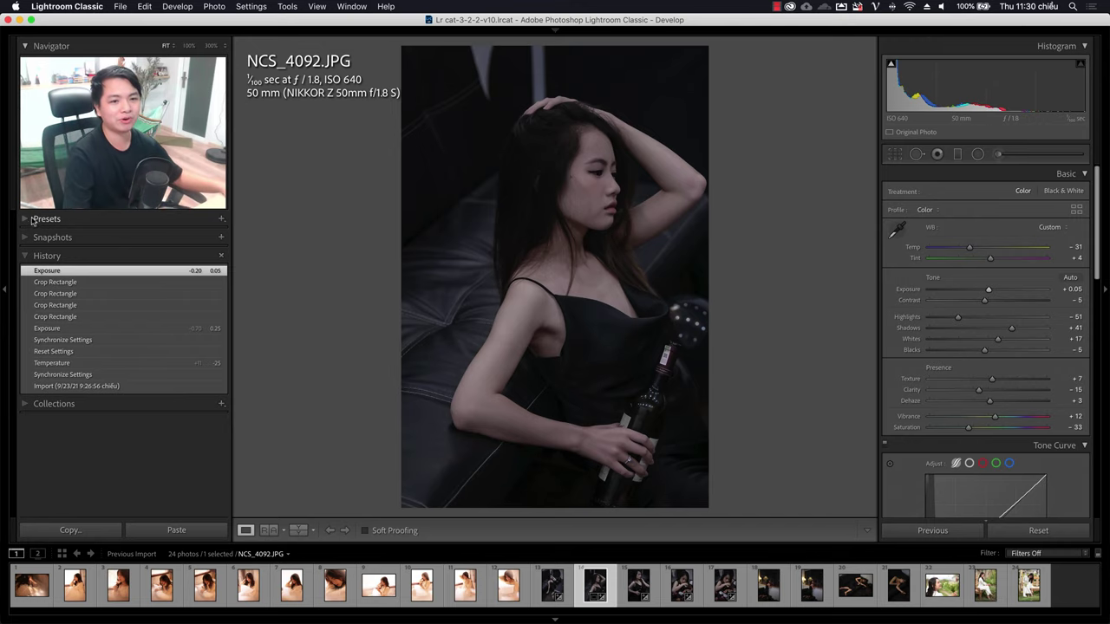
- Show the Presets panel and expand the FilmPreset by HPphotoshop folder to list its HPpts Film presets
{"action": "left_click", "coordinate": [25, 219]}
{"action": "scroll", "coordinate": [87, 300], "scroll_direction": "down", "scroll_amount": 5}
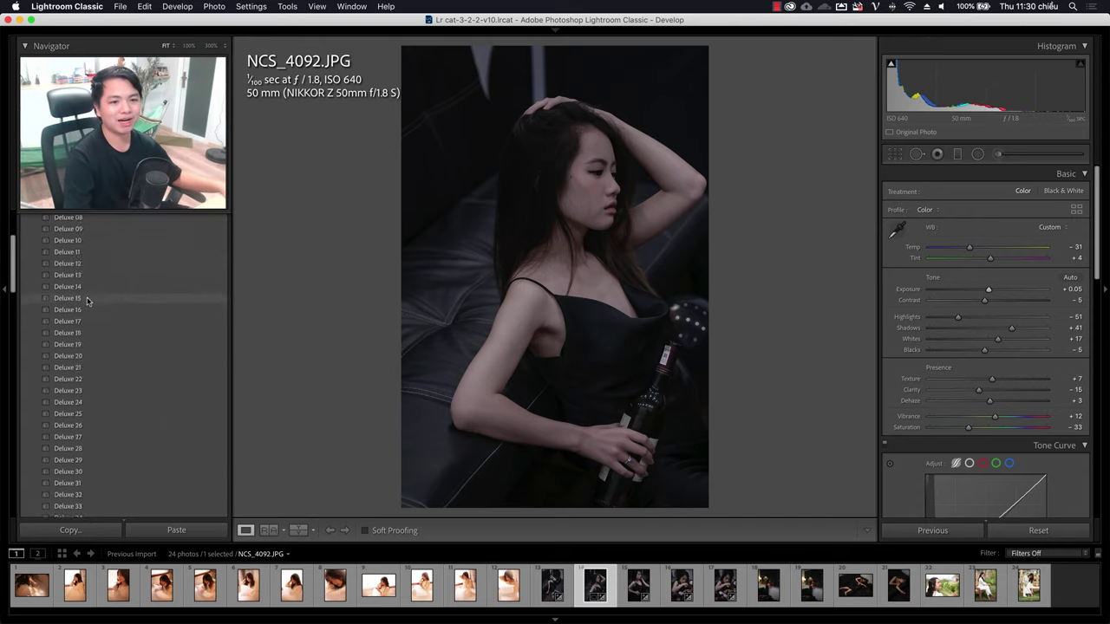
{"action": "scroll", "coordinate": [87, 300], "scroll_direction": "down", "scroll_amount": 2}
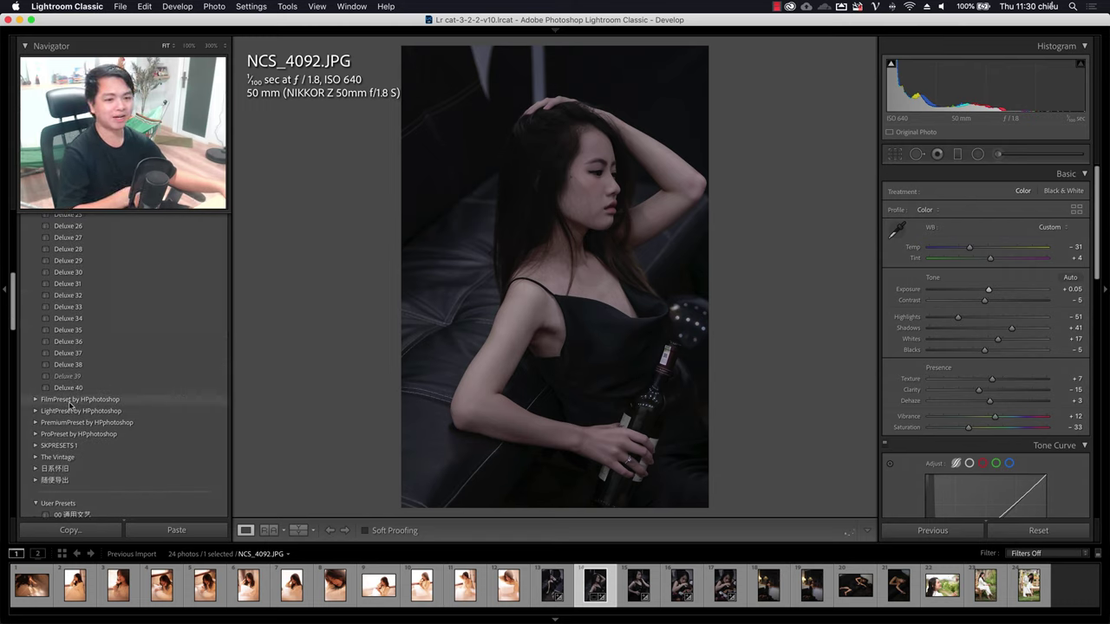
{"action": "left_click", "coordinate": [35, 400]}
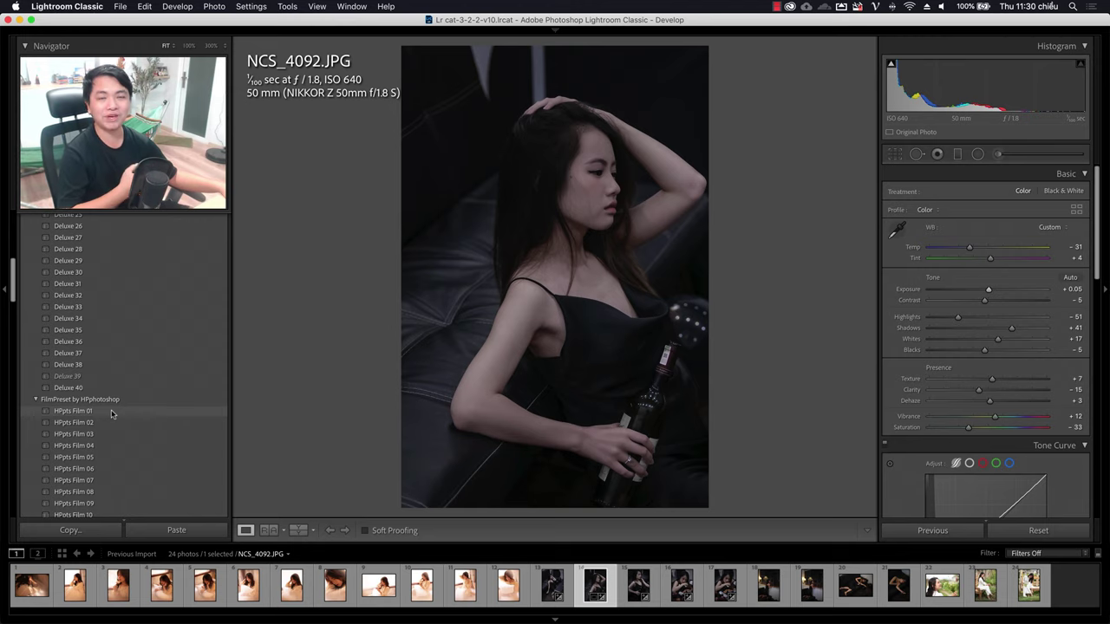
{"action": "scroll", "coordinate": [111, 411], "scroll_direction": "down", "scroll_amount": 3}
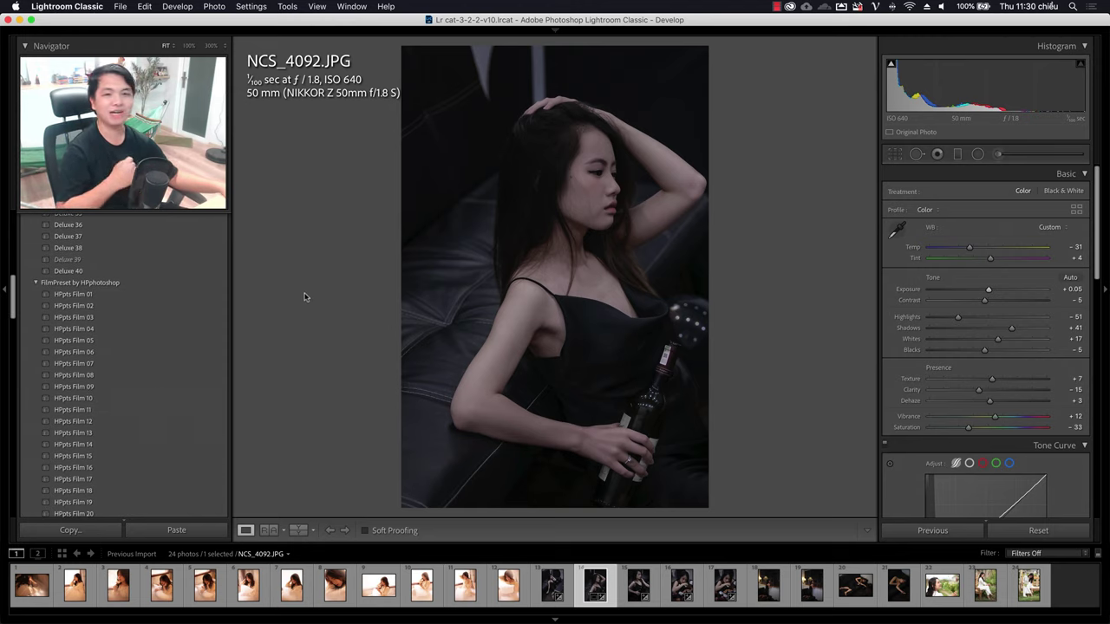